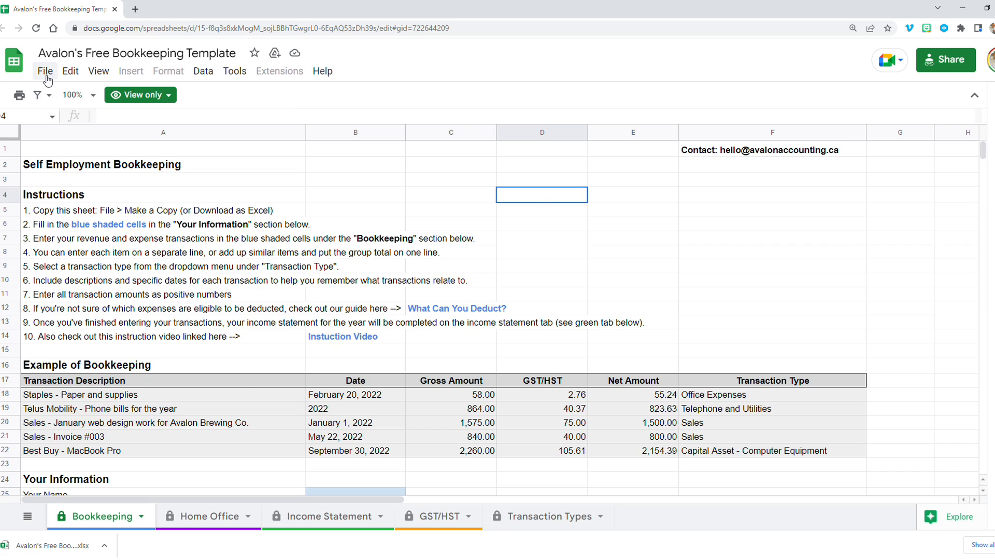
- Make a copy of the bookkeeping template named My Bookkeeping Template in My Drive
{"action": "left_click", "coordinate": [45, 70]}
{"action": "left_click", "coordinate": [91, 161]}
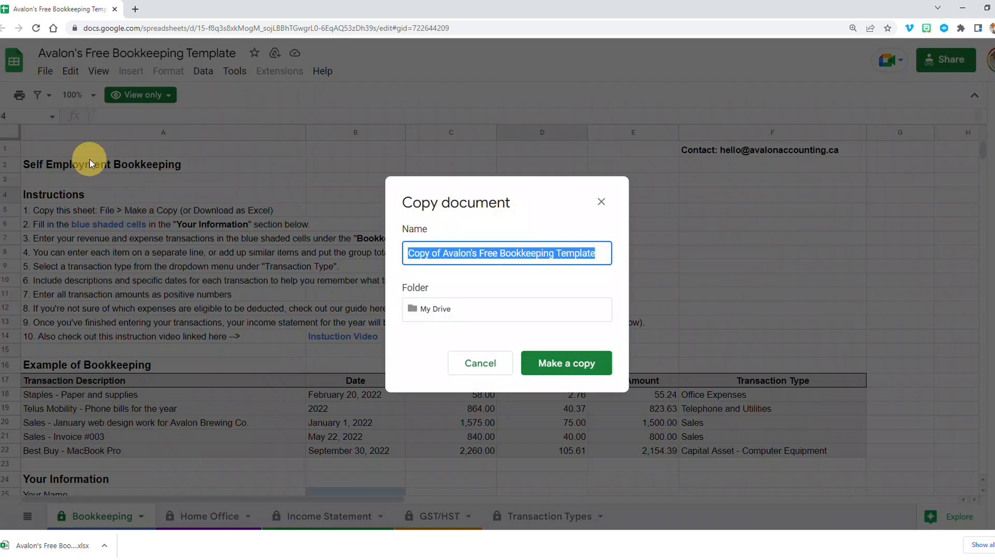
{"action": "left_click", "coordinate": [456, 253]}
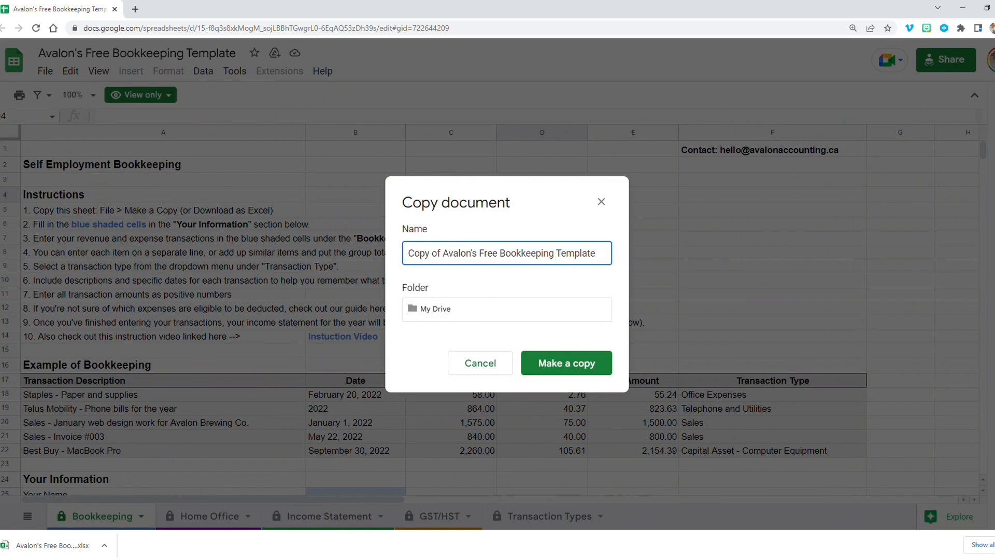
{"action": "left_click_drag", "start_coordinate": [488, 253], "coordinate": [275, 244]}
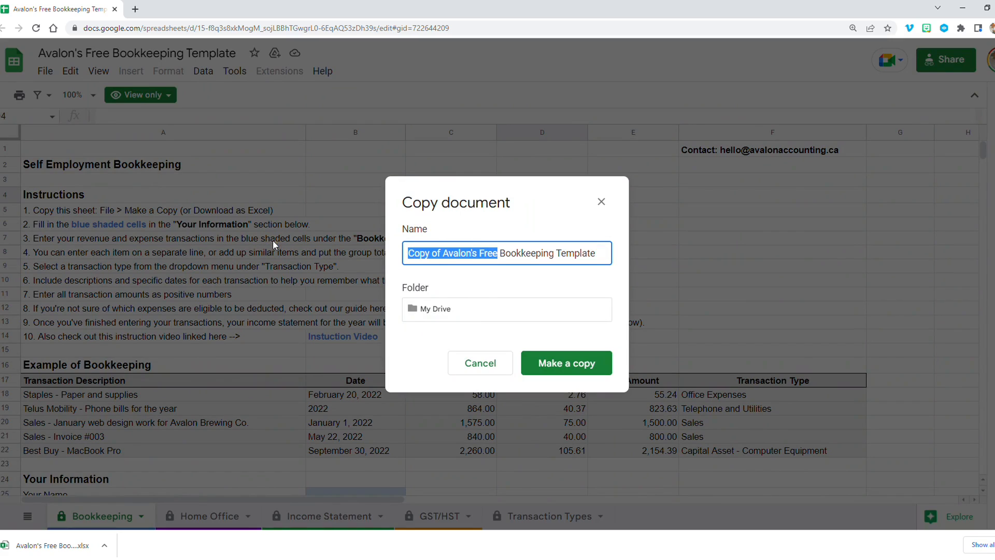
{"action": "type", "text": "My"}
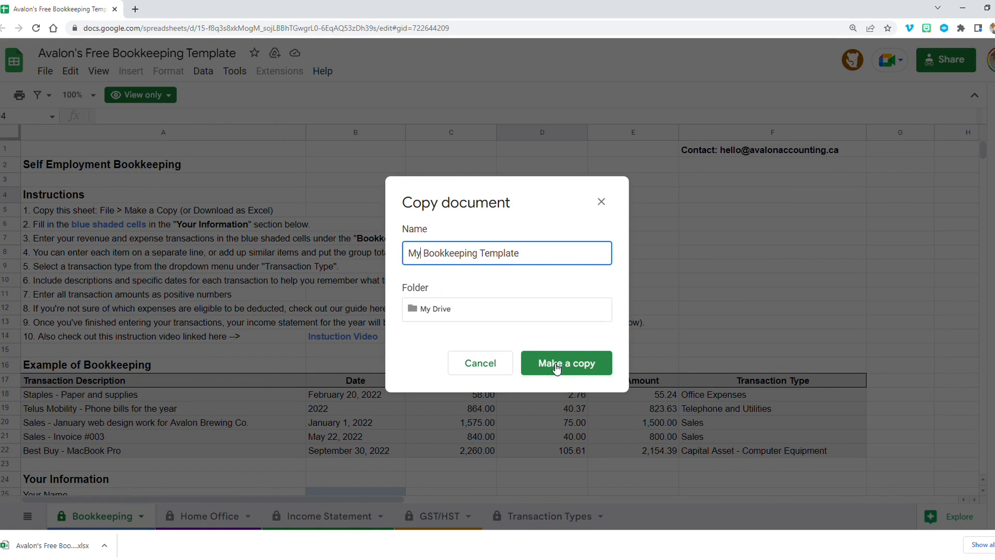
{"action": "left_click", "coordinate": [555, 367]}
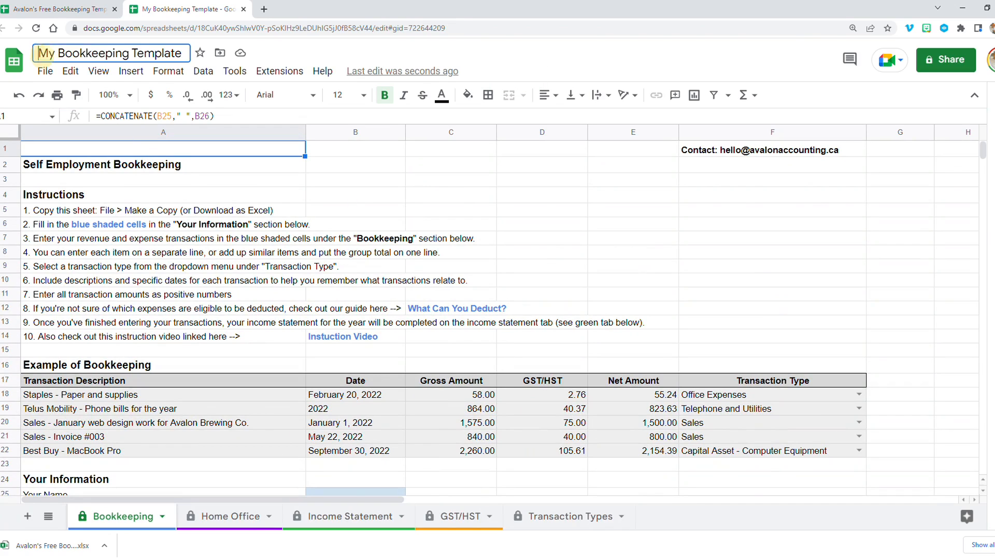
- Test editing the copy by entering 'type into the cells' in cell D4 and then clearing it
{"action": "left_click", "coordinate": [40, 53]}
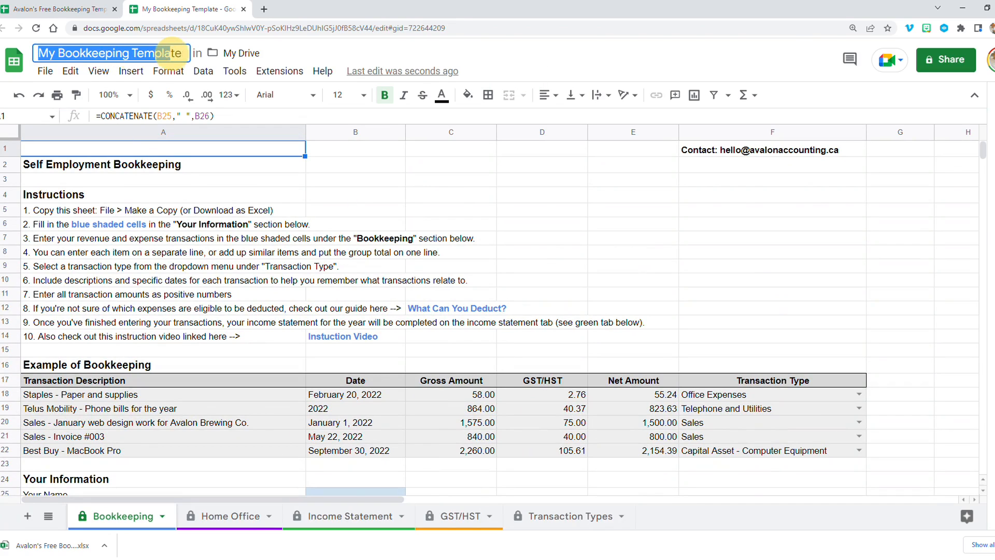
{"action": "left_click", "coordinate": [542, 202]}
{"action": "type", "text": "type int"}
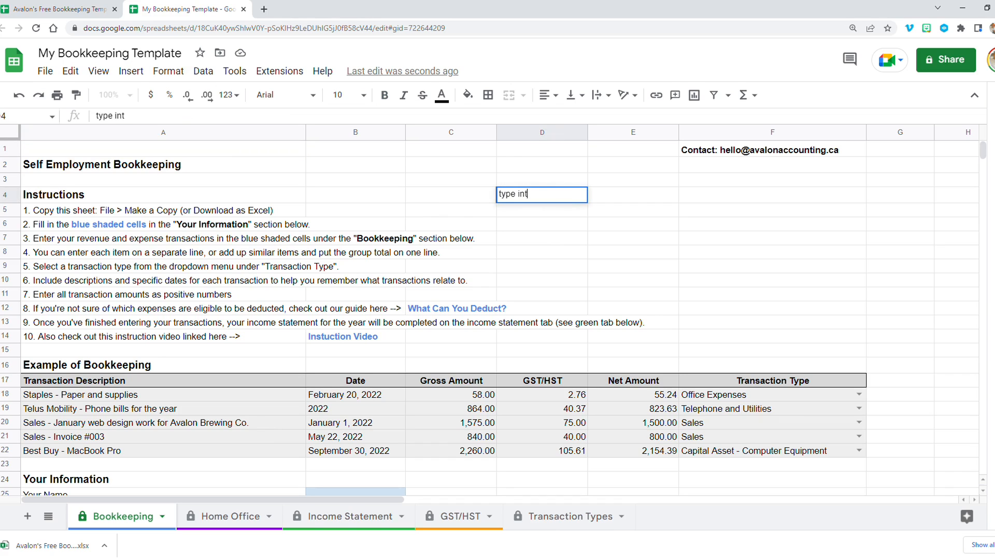
{"action": "type", "text": "o the cells"}
{"action": "key", "text": "Return"}
{"action": "left_click", "coordinate": [543, 202]}
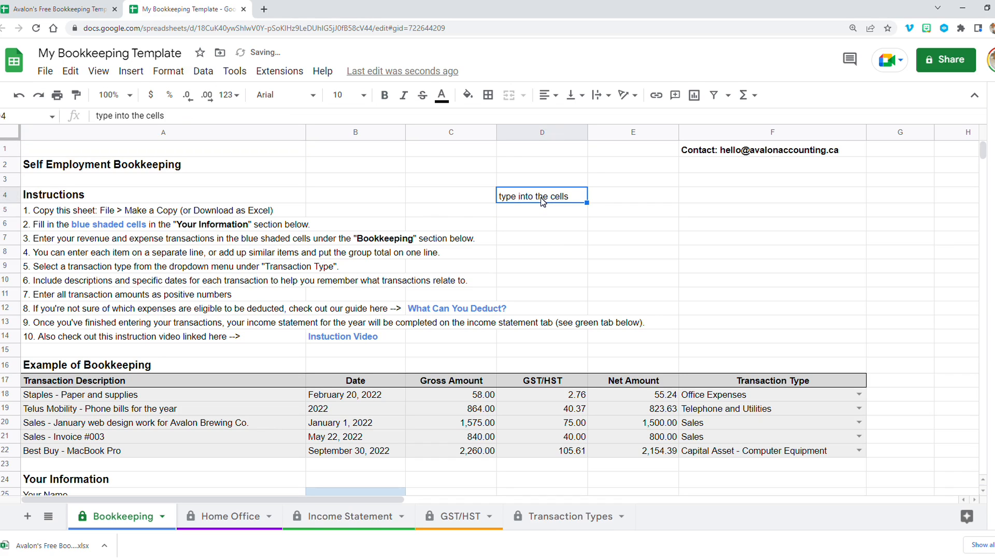
{"action": "key", "text": "Delete"}
- Compare the view-only original template with the editable copy by switching between their browser tabs
{"action": "left_click", "coordinate": [28, 9]}
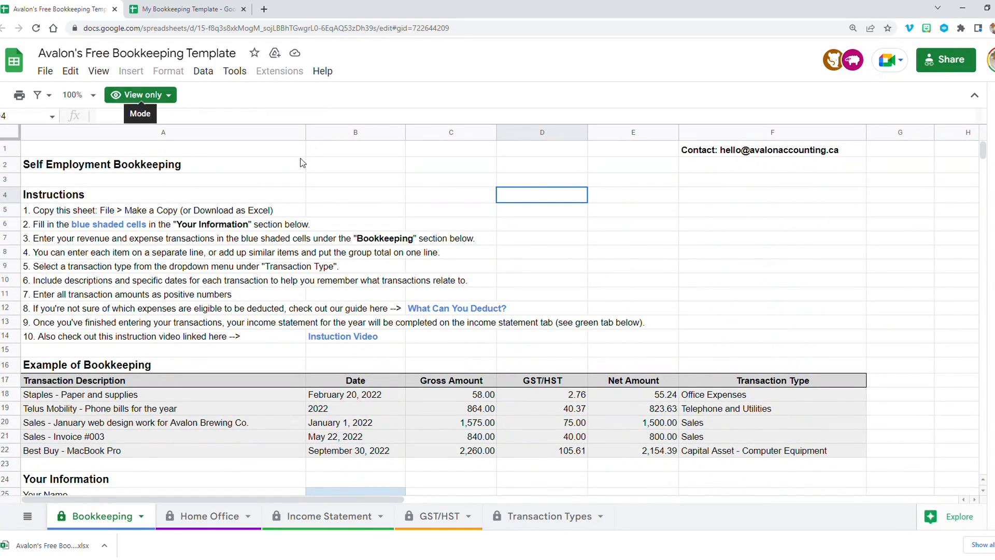
{"action": "left_click", "coordinate": [557, 252]}
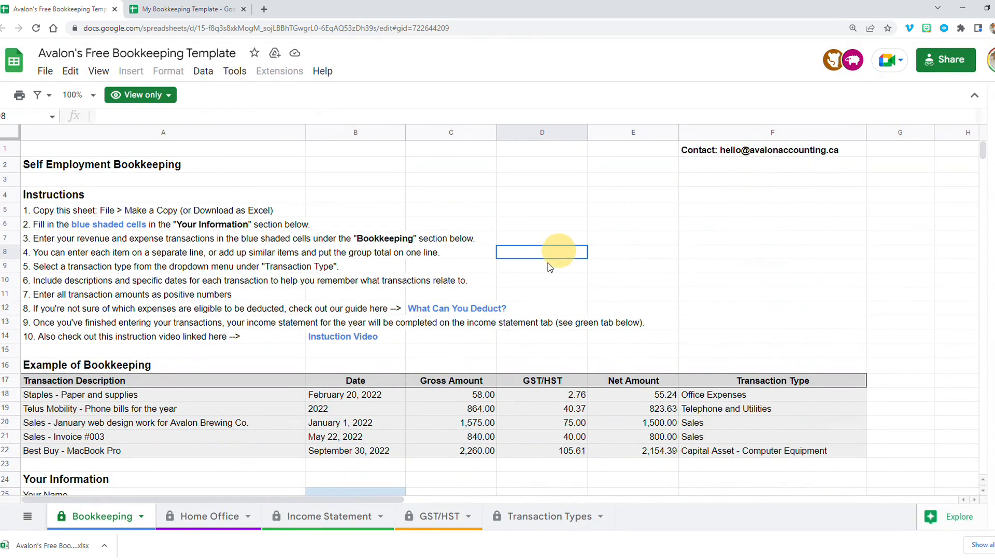
{"action": "key", "text": "ctrl+Tab"}
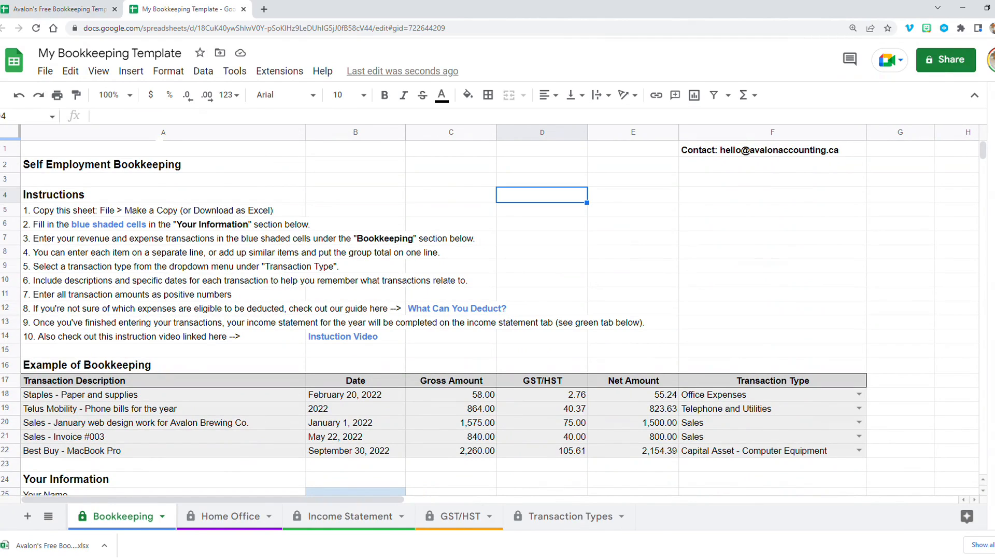
{"action": "left_click", "coordinate": [66, 11]}
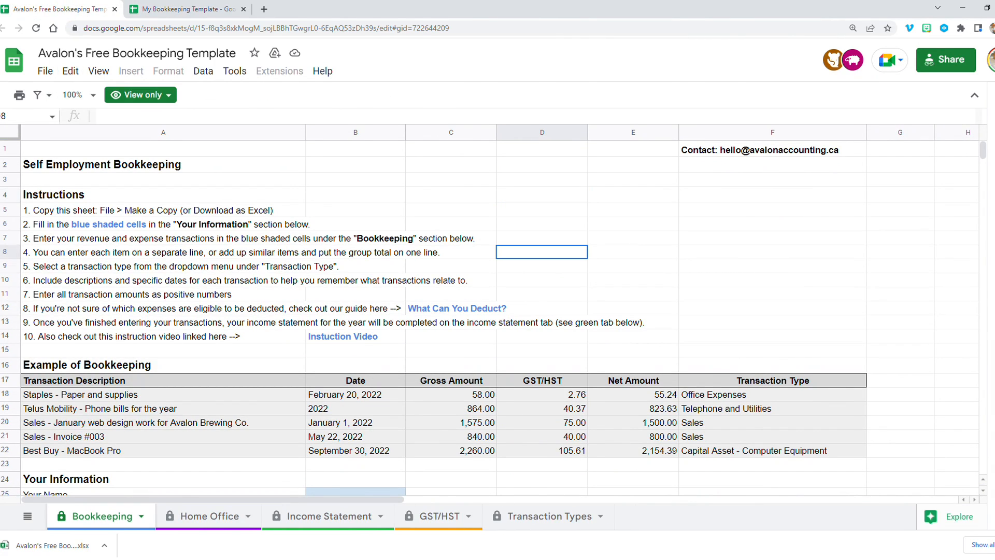
- Download the original template as a Microsoft Excel (.xlsx) file into the Desktop Bookkeeping folder
{"action": "left_click", "coordinate": [52, 77]}
{"action": "mouse_move", "coordinate": [106, 239]}
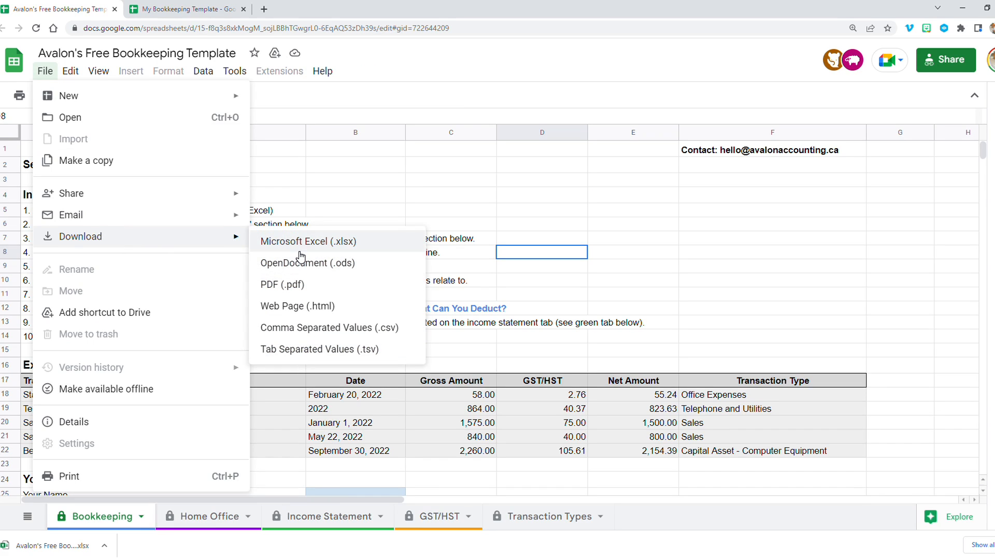
{"action": "left_click", "coordinate": [342, 242]}
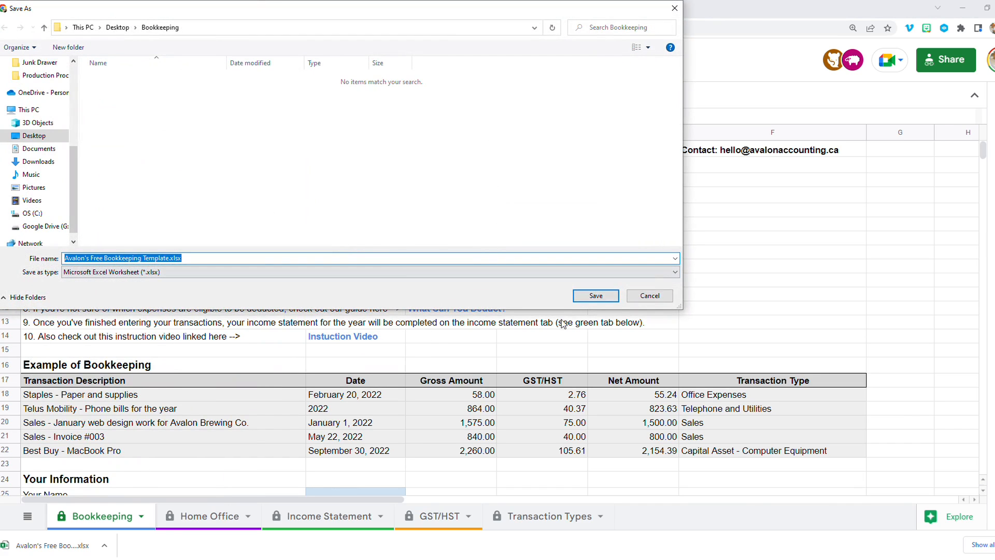
{"action": "left_click", "coordinate": [587, 296]}
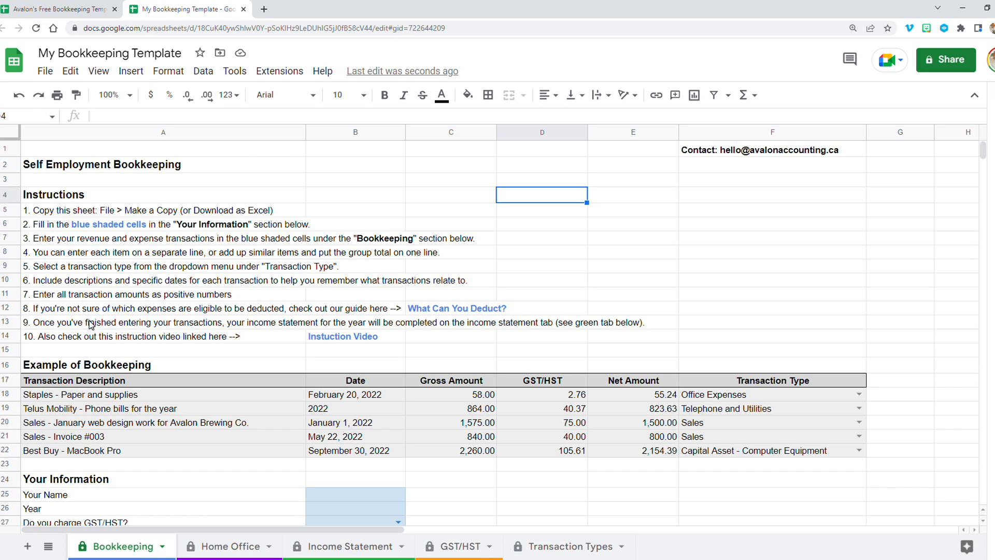
{"action": "scroll", "coordinate": [185, 358], "scroll_direction": "down", "scroll_amount": 2}
{"action": "left_click", "coordinate": [361, 420]}
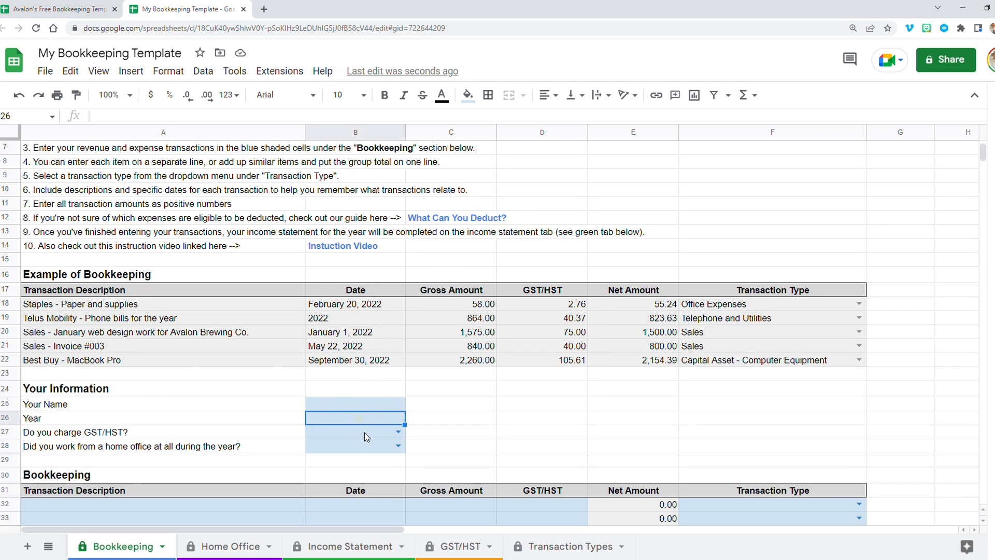
{"action": "scroll", "coordinate": [364, 432], "scroll_direction": "down", "scroll_amount": 1}
{"action": "left_click", "coordinate": [536, 367]}
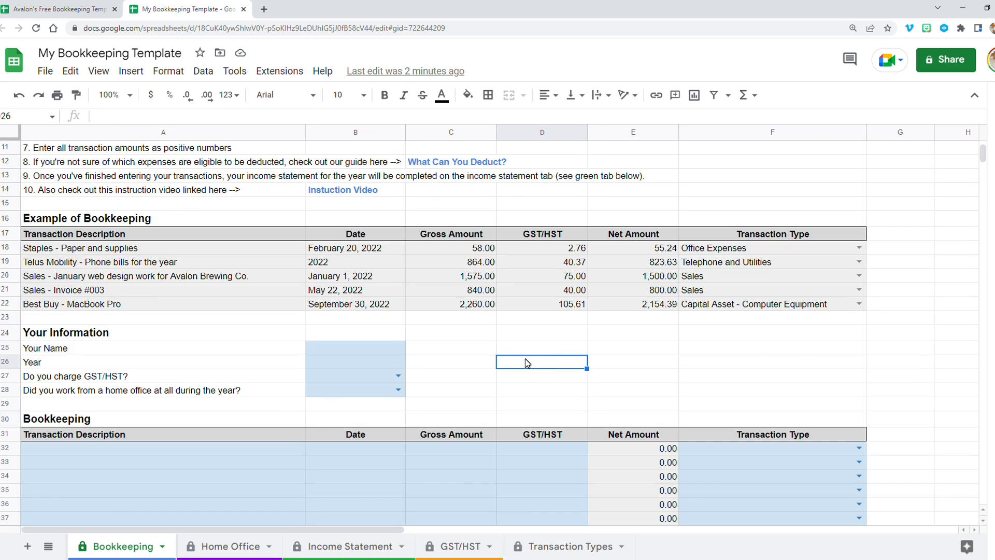
{"action": "type", "text": "asdf"}
{"action": "key", "text": "BackSpace"}
{"action": "key", "text": "BackSpace"}
{"action": "key", "text": "BackSpace"}
{"action": "key", "text": "BackSpace"}
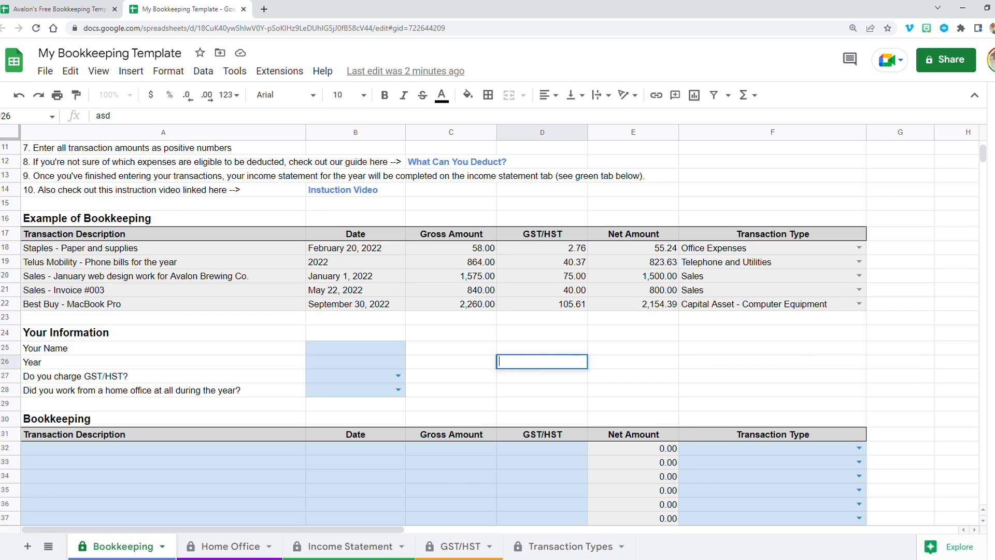
{"action": "scroll", "coordinate": [114, 228], "scroll_direction": "up", "scroll_amount": 3}
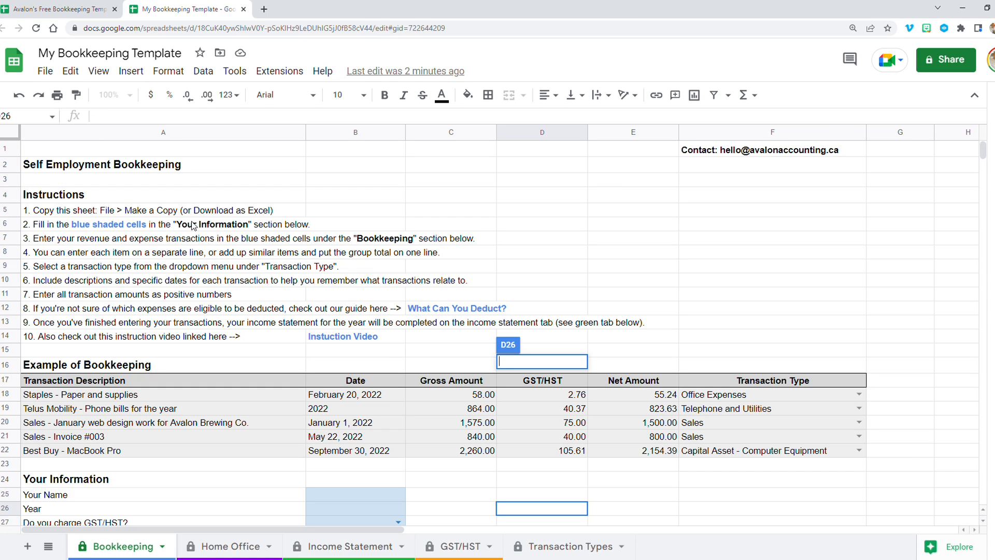
{"action": "scroll", "coordinate": [156, 373], "scroll_direction": "down", "scroll_amount": 2}
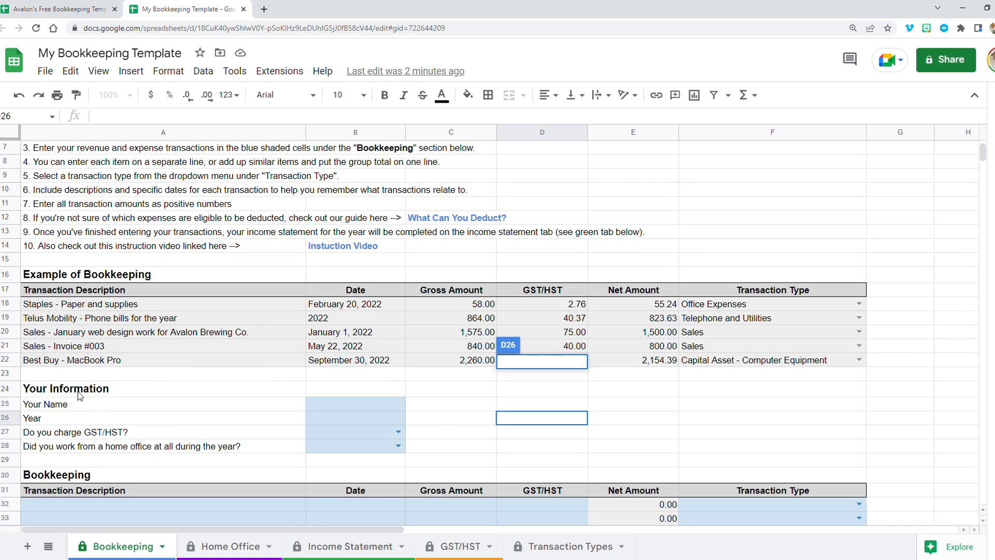
- Fill in your name and the year 2022 in the Your Information section
{"action": "left_click", "coordinate": [334, 406]}
{"action": "type", "text": "Paul"}
{"action": "key", "text": "Return"}
{"action": "type", "text": "2"}
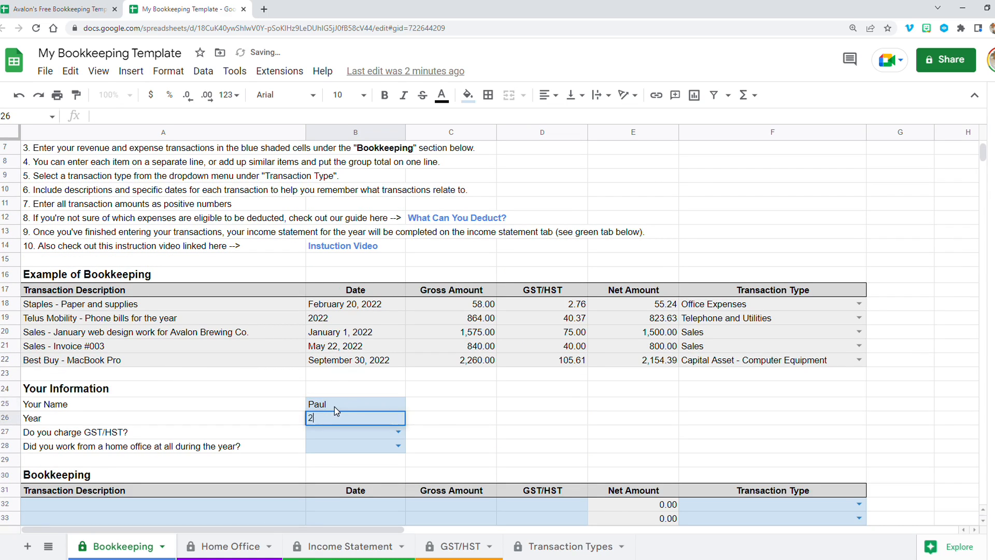
{"action": "type", "text": "022"}
{"action": "key", "text": "Return"}
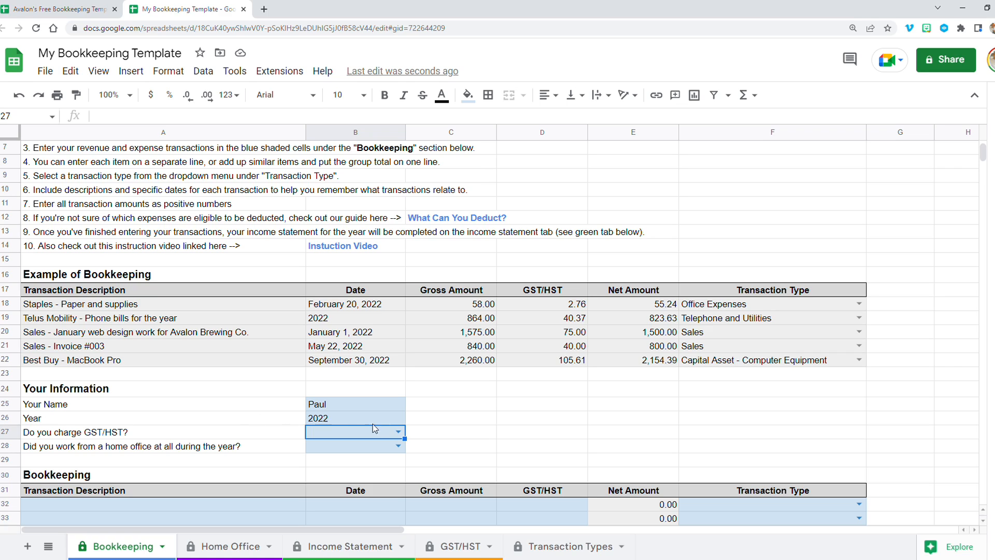
- Switch the 'Do you charge GST/HST?' answer to Yes and then No, comparing the Bookkeeping column headers
{"action": "left_click", "coordinate": [397, 431]}
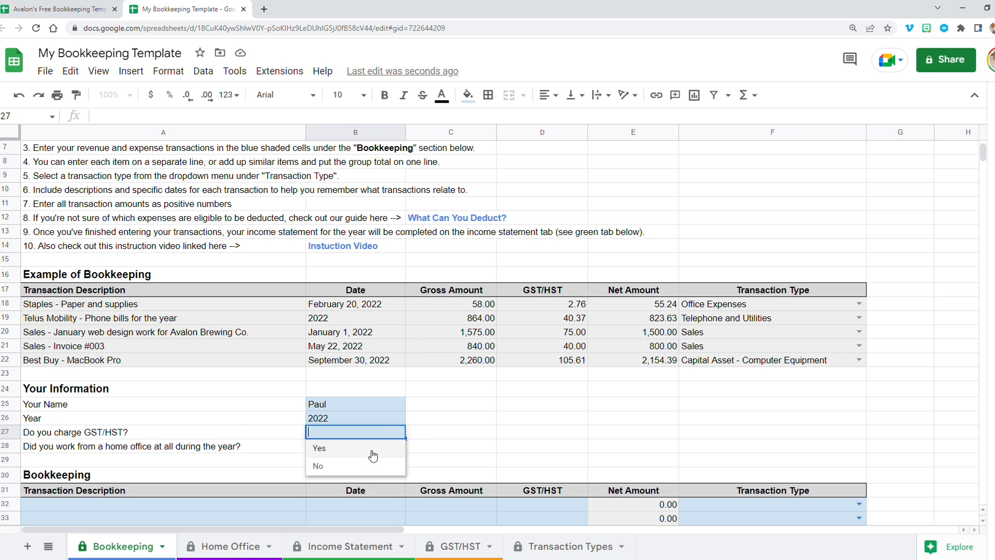
{"action": "left_click", "coordinate": [372, 455]}
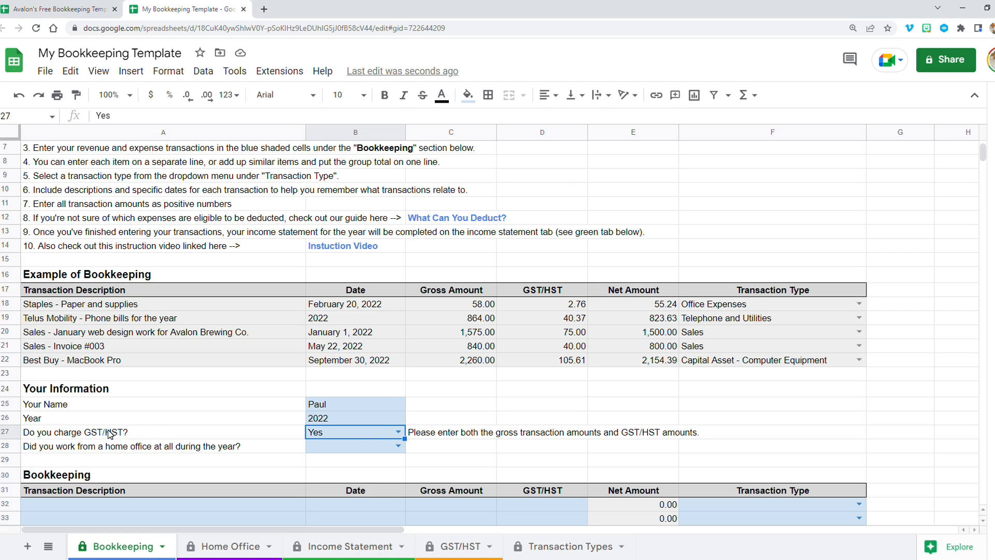
{"action": "scroll", "coordinate": [461, 438], "scroll_direction": "down", "scroll_amount": 2}
{"action": "left_click", "coordinate": [446, 434]}
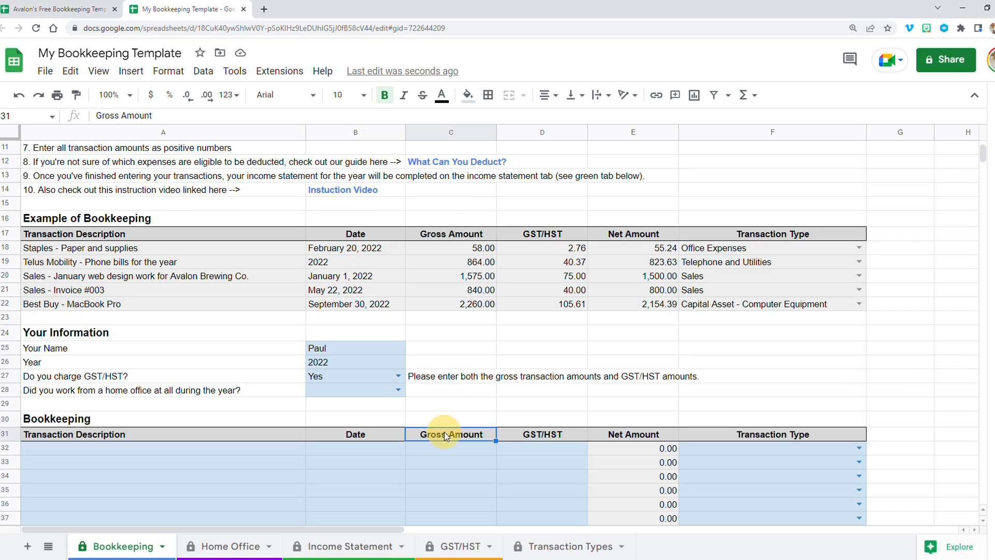
{"action": "left_click", "coordinate": [521, 439]}
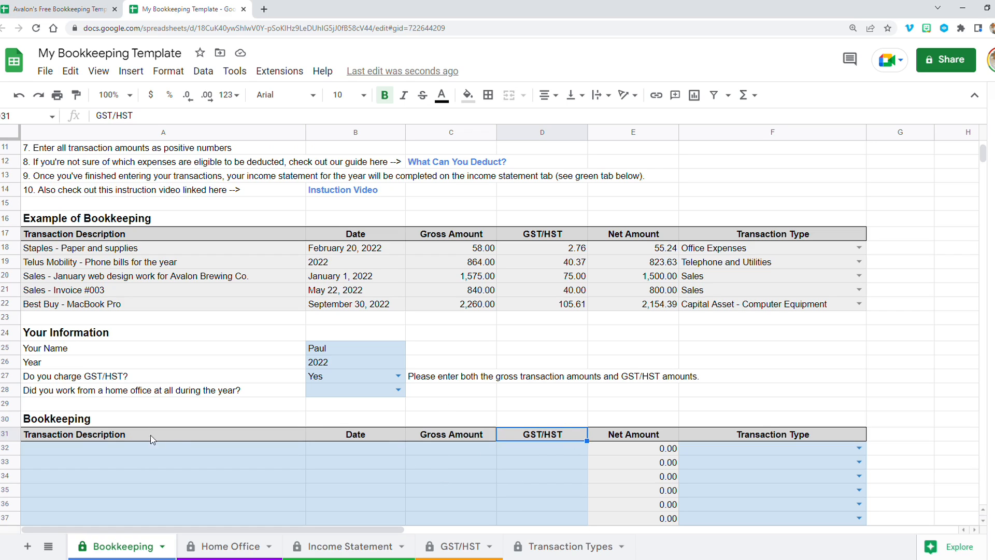
{"action": "left_click", "coordinate": [397, 374]}
{"action": "left_click", "coordinate": [322, 407]}
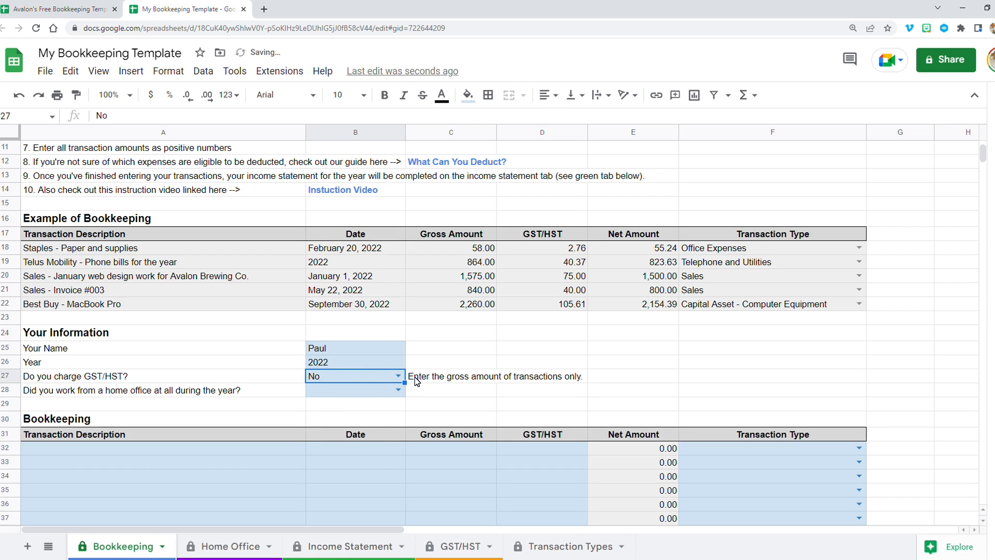
- Enter 100 as the gross amount in the first Bookkeeping transaction row
{"action": "left_click", "coordinate": [423, 451]}
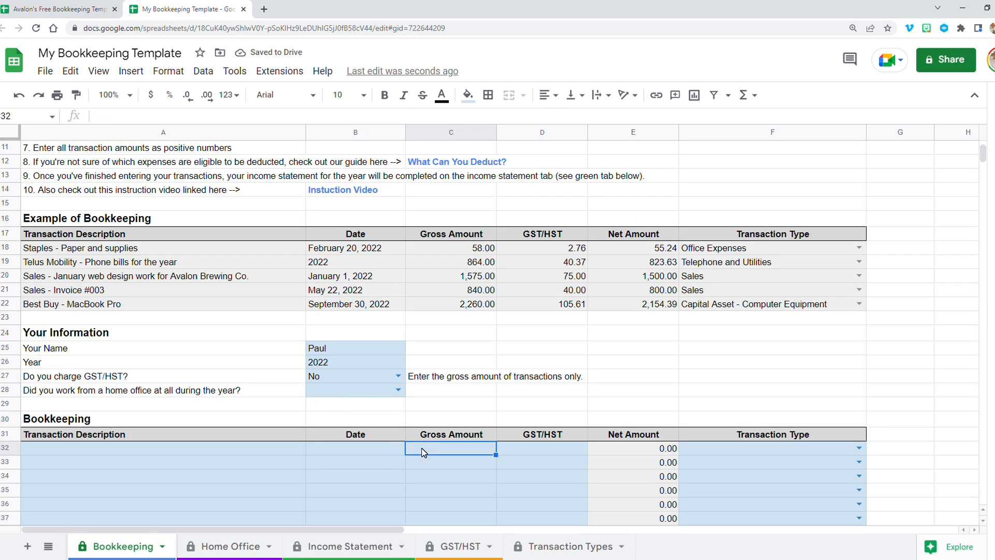
{"action": "type", "text": "100"}
{"action": "key", "text": "Return"}
- Enter 5 as the GST/HST amount for that transaction and then clear it
{"action": "key", "text": "Up"}
{"action": "key", "text": "Right"}
{"action": "key", "text": "Left"}
{"action": "key", "text": "Right"}
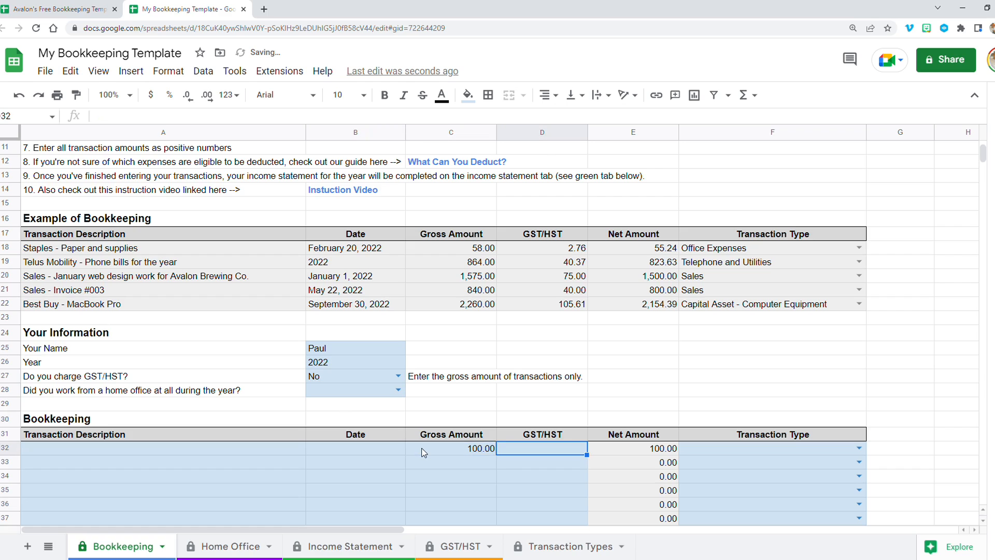
{"action": "type", "text": "5"}
{"action": "key", "text": "Return"}
{"action": "key", "text": "Up"}
{"action": "key", "text": "Delete"}
{"action": "key", "text": "Left"}
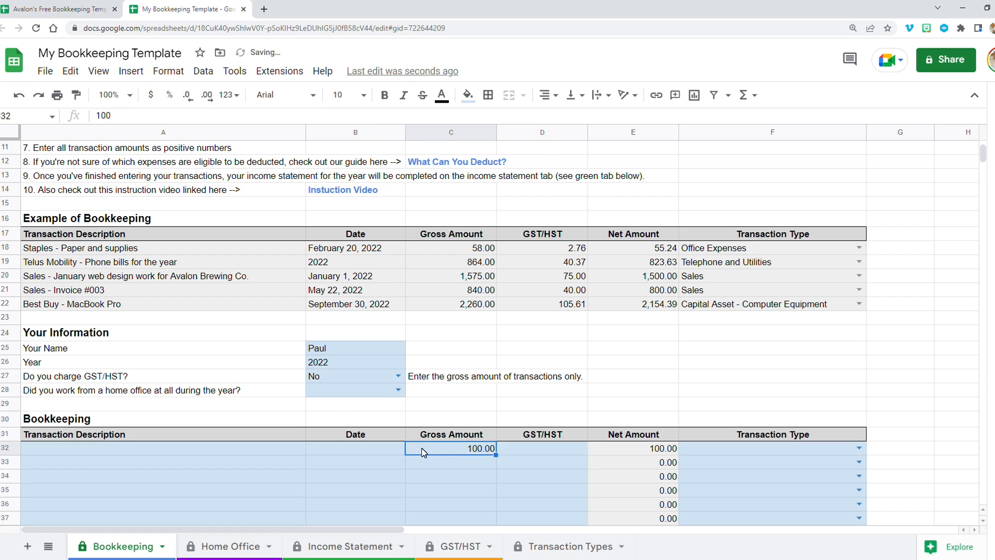
- Answer Yes to both 'Do you charge GST/HST?' and 'Did you work from a home office at all during the year?'
{"action": "left_click", "coordinate": [398, 376]}
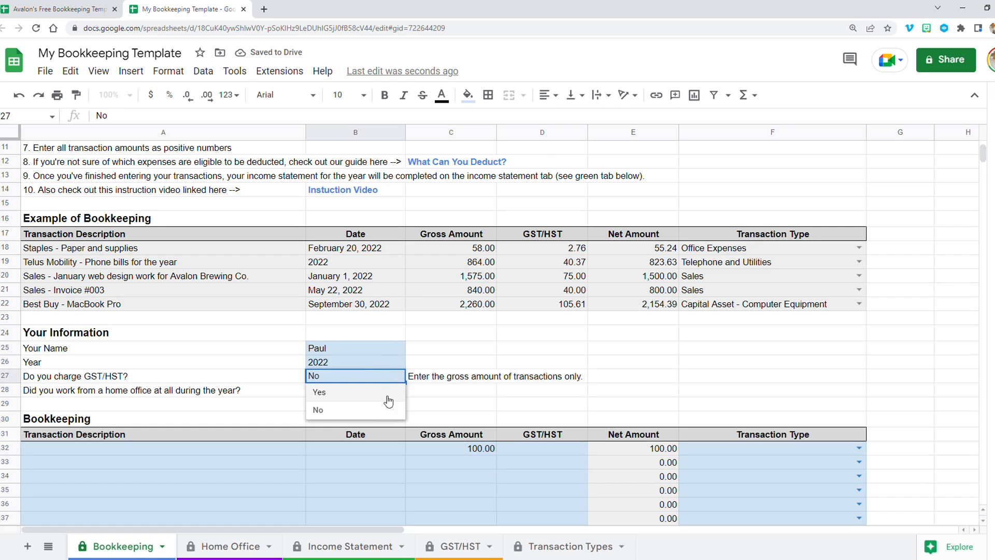
{"action": "left_click", "coordinate": [384, 399]}
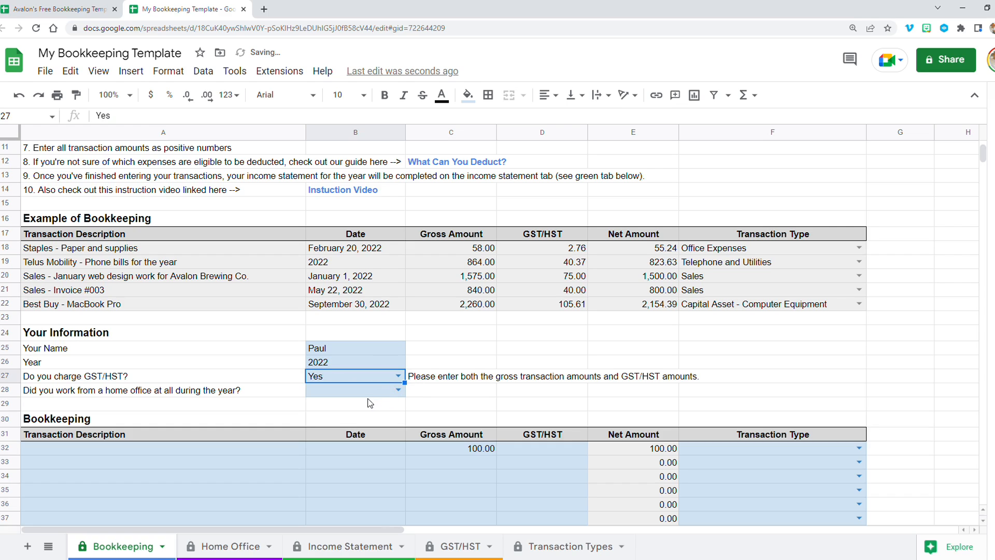
{"action": "left_click", "coordinate": [140, 393]}
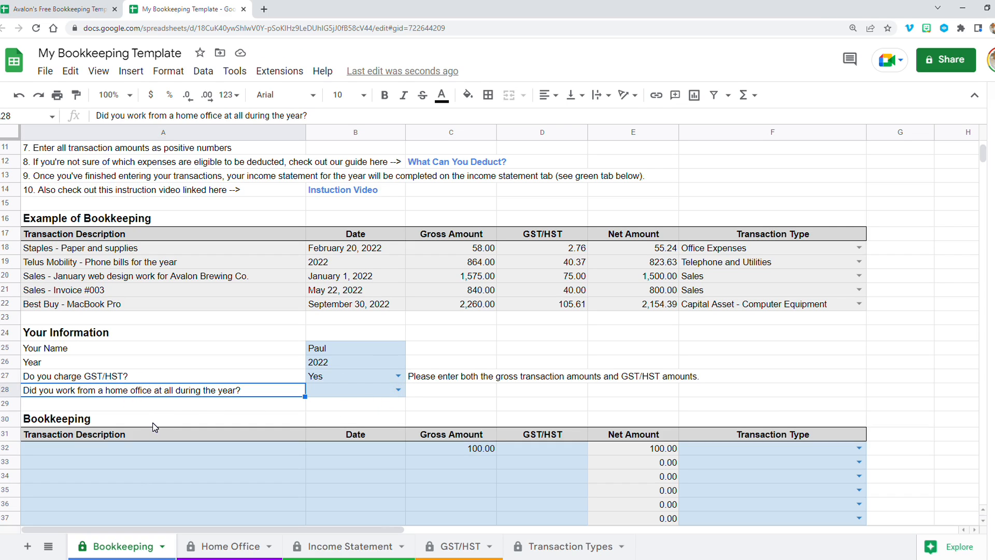
{"action": "left_click", "coordinate": [398, 390]}
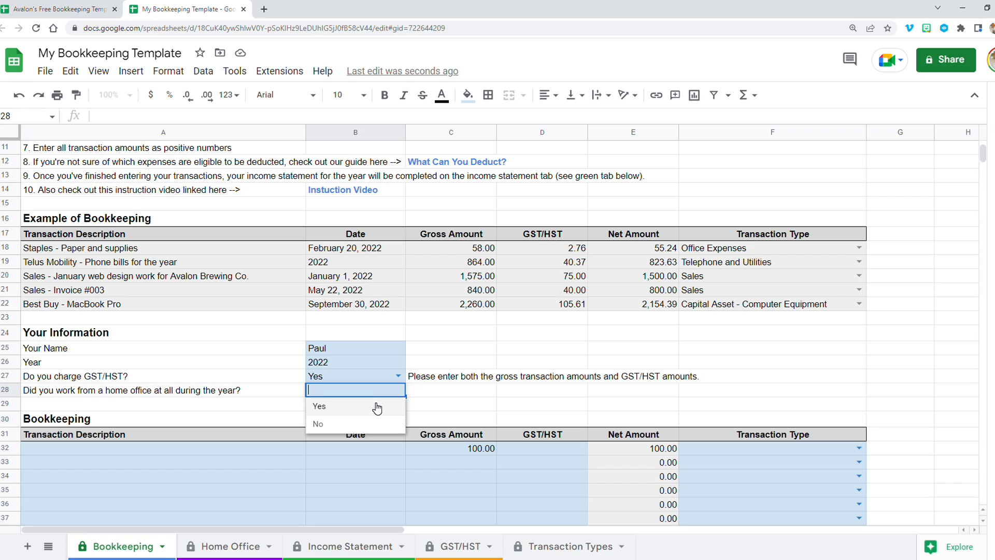
{"action": "left_click", "coordinate": [374, 409]}
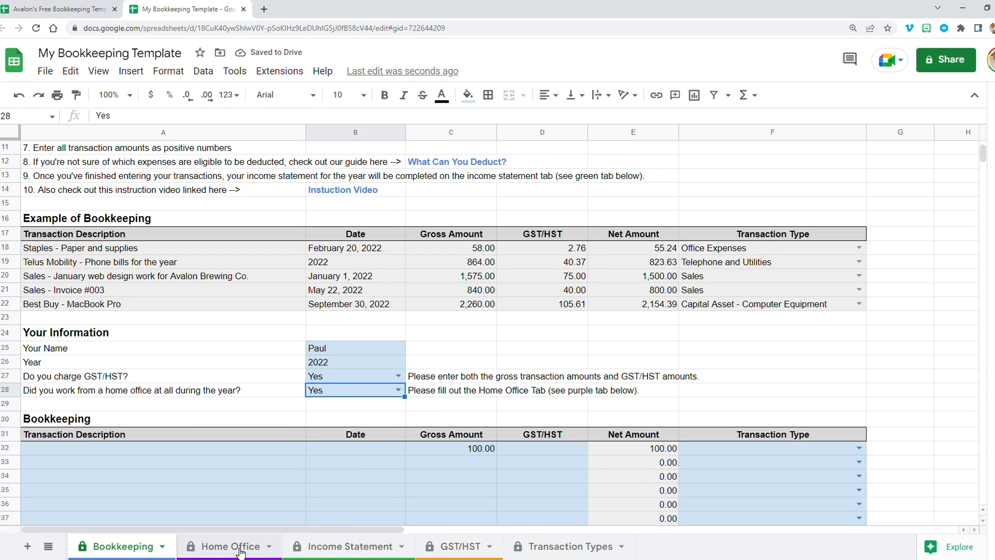
- Switch the home office answer to No and back to Yes, comparing the instruction message beside it
{"action": "left_click", "coordinate": [398, 390]}
{"action": "left_click", "coordinate": [368, 422]}
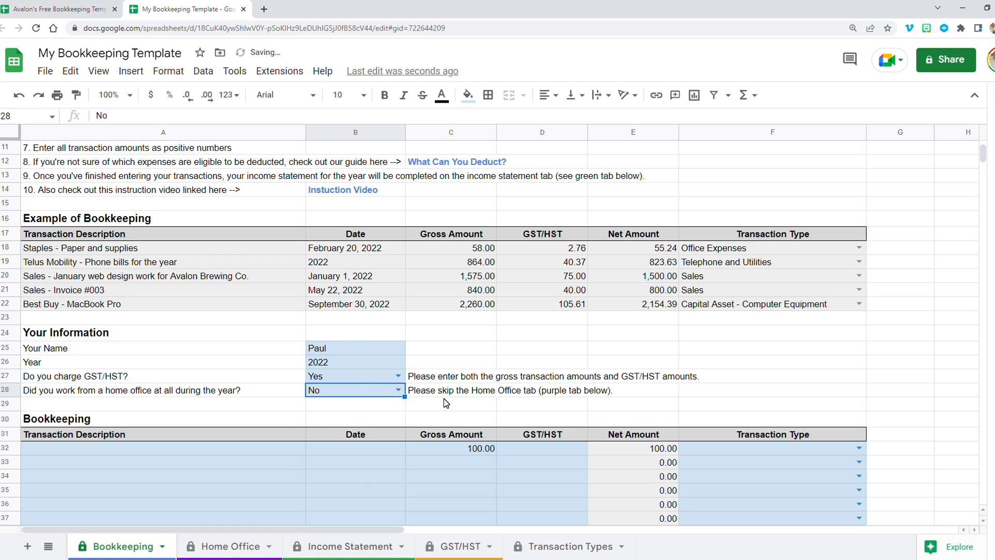
{"action": "left_click", "coordinate": [392, 393]}
{"action": "left_click", "coordinate": [366, 407]}
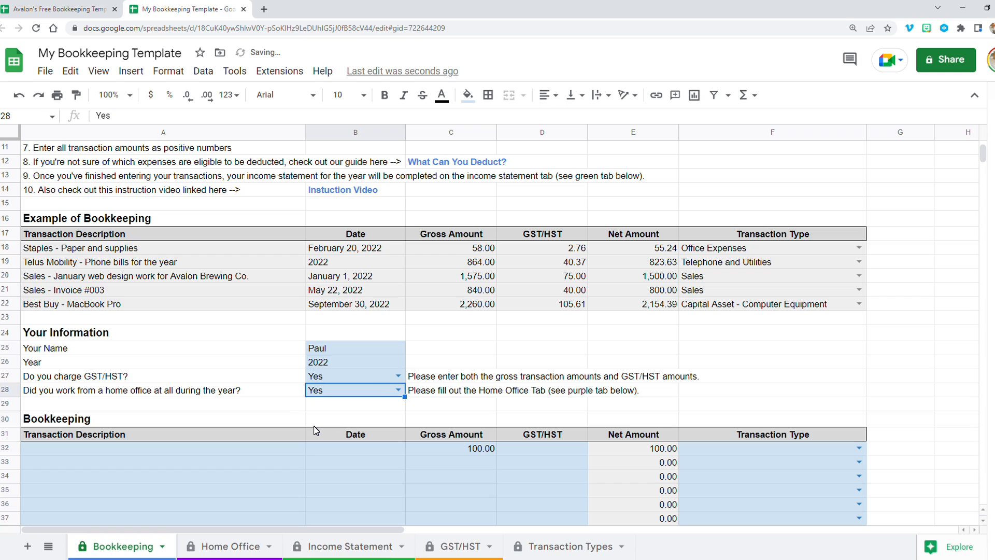
- Clear the gross amount from the first Bookkeeping transaction row
{"action": "left_click", "coordinate": [454, 449]}
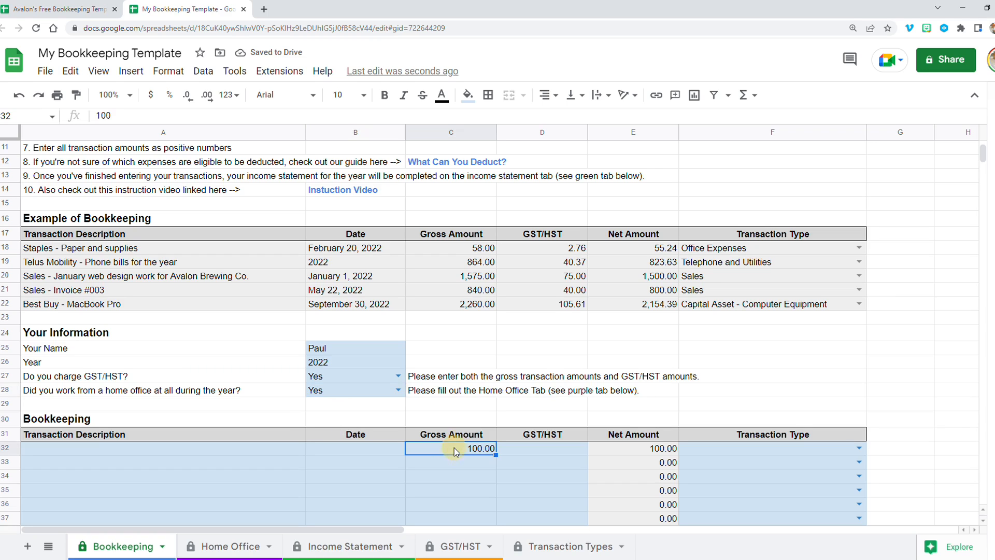
{"action": "key", "text": "Delete"}
- Examine the sheet title cell's formula and the Home Office sheet
{"action": "scroll", "coordinate": [78, 346], "scroll_direction": "up", "scroll_amount": 3}
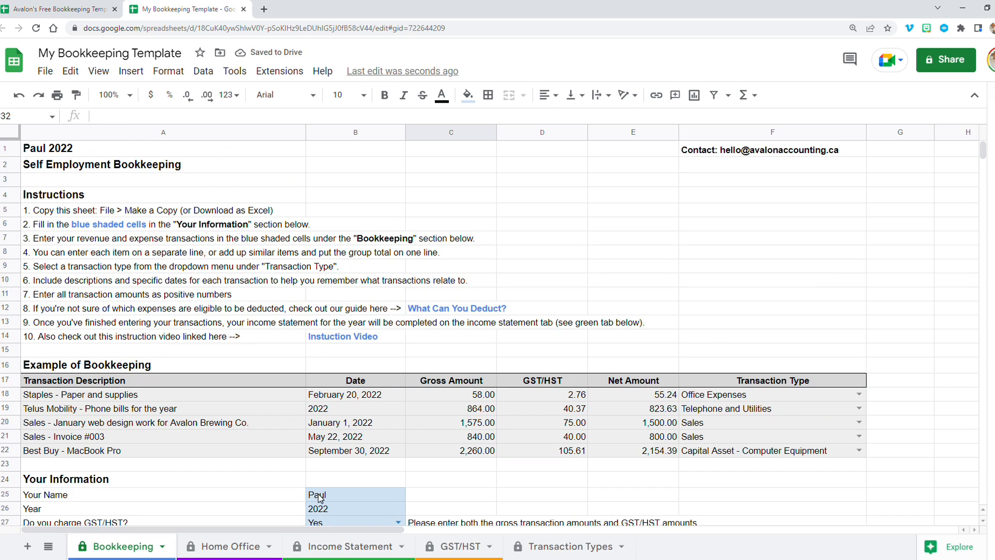
{"action": "left_click_drag", "start_coordinate": [319, 494], "coordinate": [319, 509]}
{"action": "left_click", "coordinate": [51, 145]}
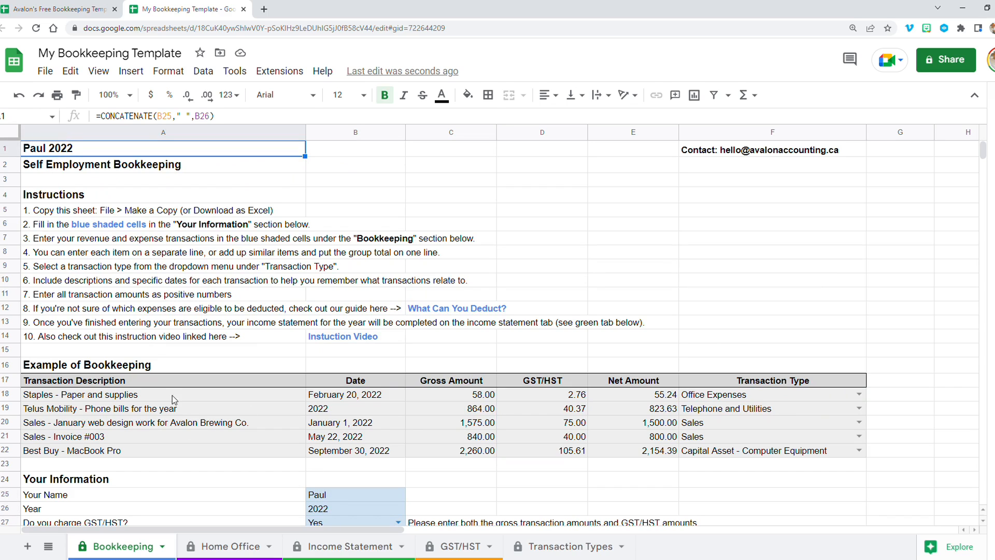
{"action": "left_click", "coordinate": [224, 546]}
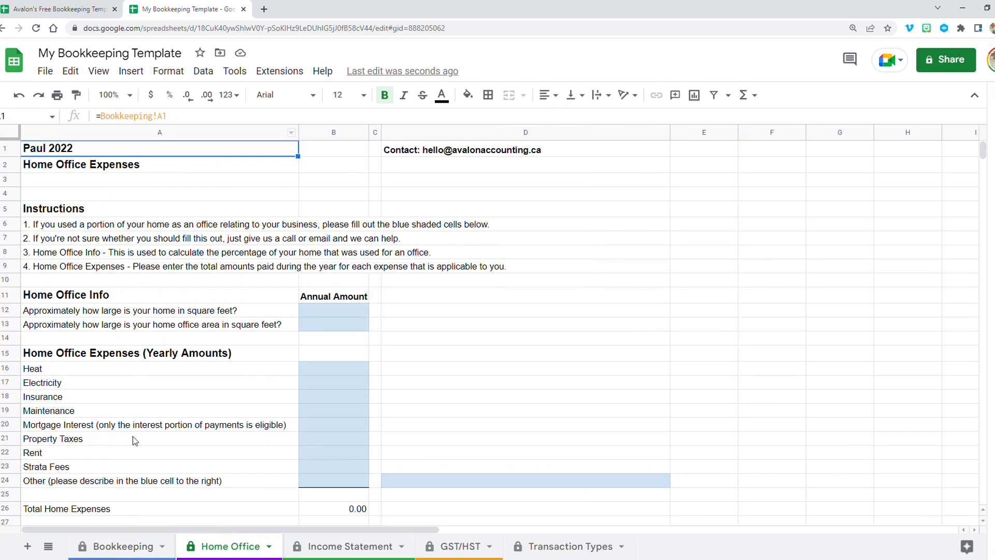
{"action": "left_click", "coordinate": [136, 545]}
- Review the Your Information answers, the instruction formula beside them and the Bookkeeping section headings
{"action": "scroll", "coordinate": [295, 425], "scroll_direction": "down", "scroll_amount": 3}
{"action": "left_click_drag", "start_coordinate": [329, 380], "coordinate": [332, 392]}
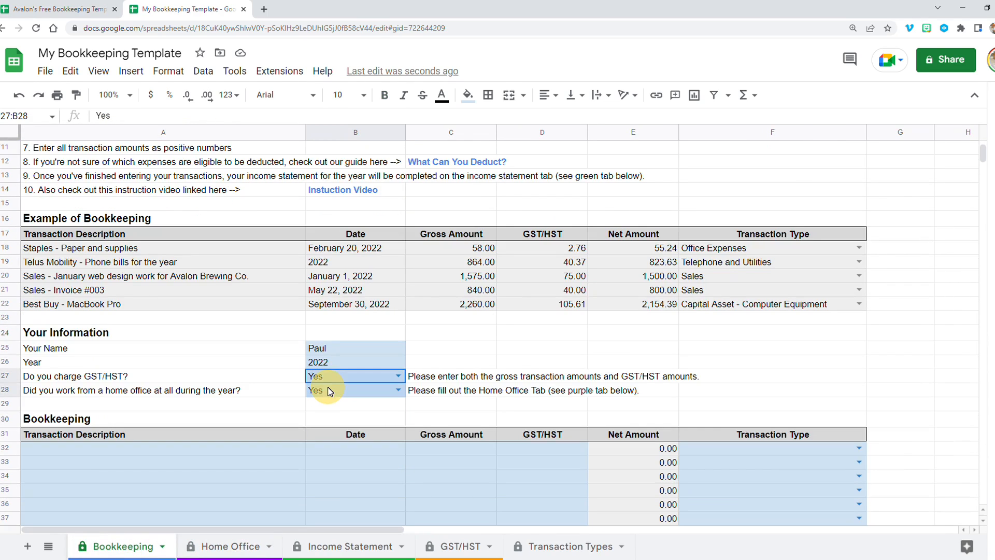
{"action": "left_click", "coordinate": [420, 382]}
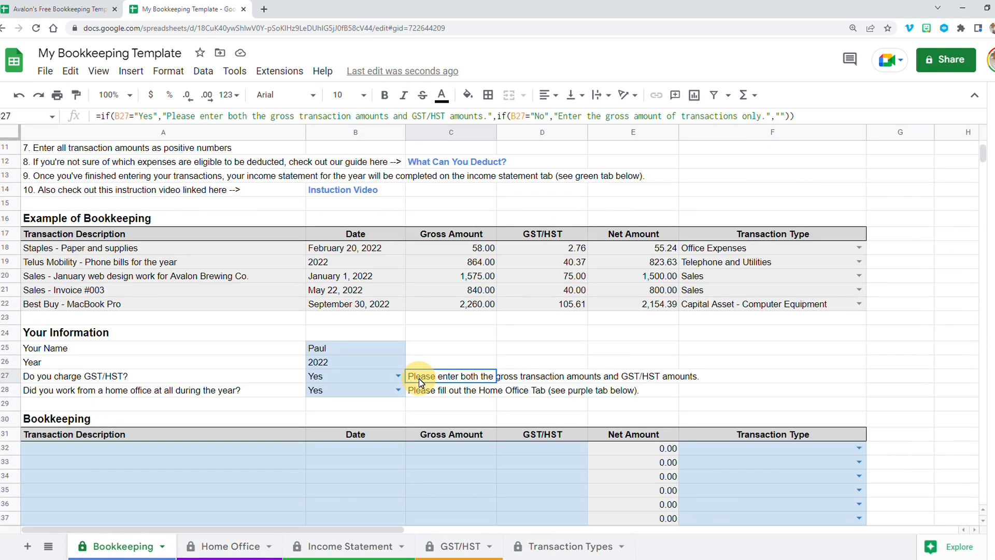
{"action": "left_click", "coordinate": [118, 377]}
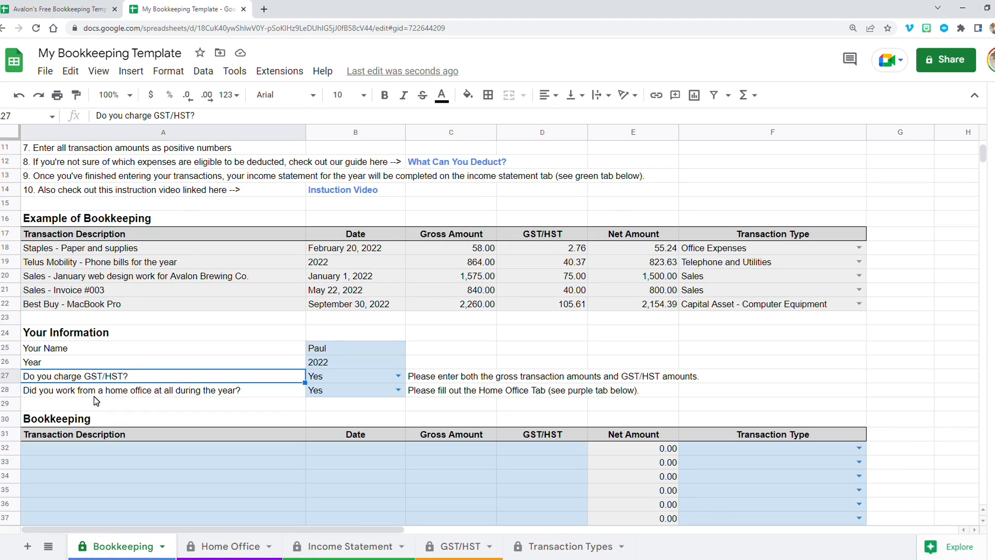
{"action": "left_click", "coordinate": [94, 395]}
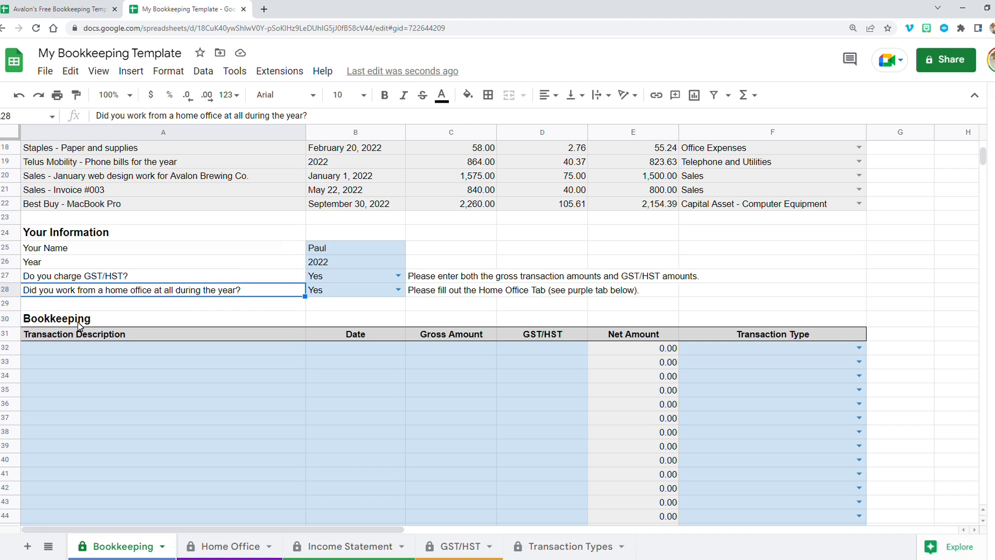
{"action": "left_click", "coordinate": [78, 319]}
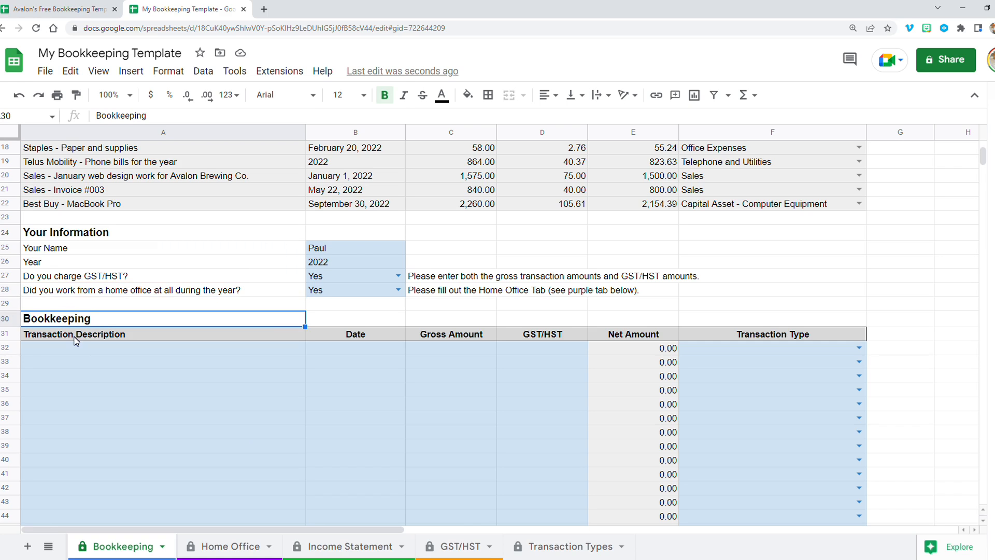
{"action": "left_click", "coordinate": [76, 335]}
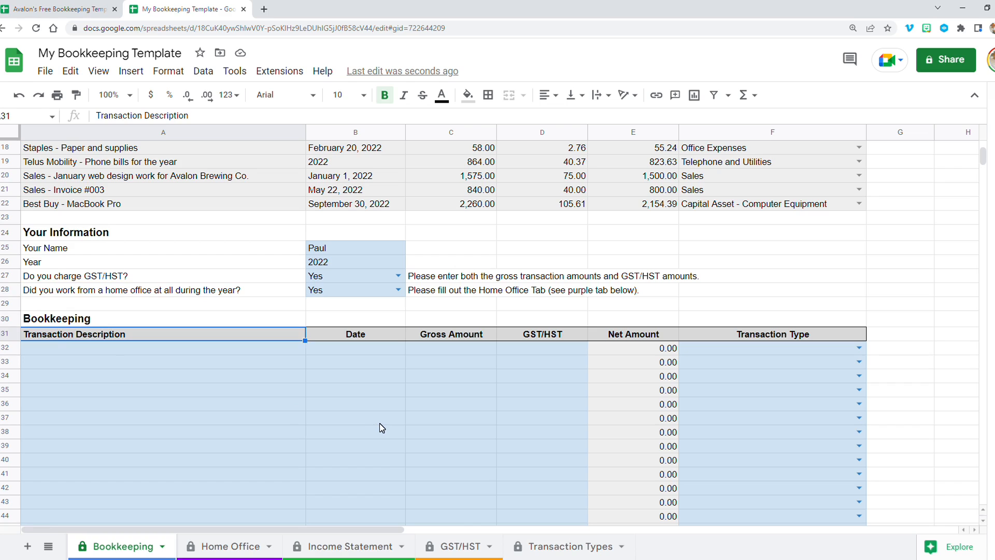
- Browse the Bookkeeping column headers, the empty transaction rows and the Net Amount formula
{"action": "key", "text": "Tab"}
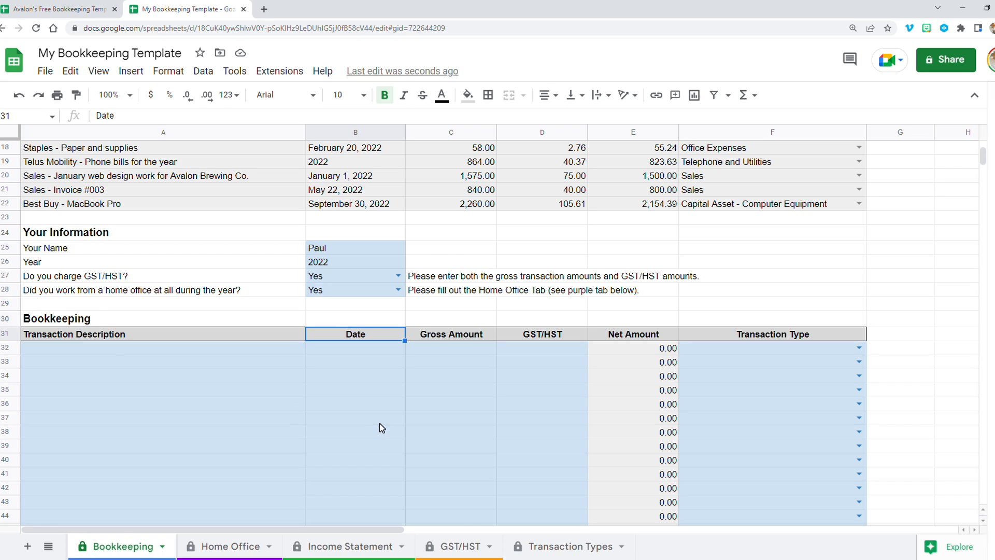
{"action": "left_click", "coordinate": [451, 338]}
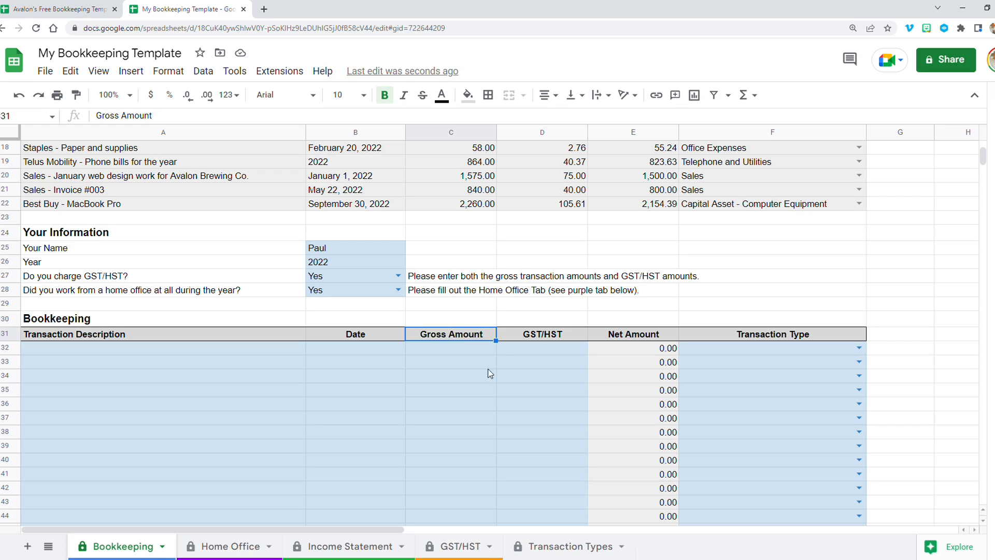
{"action": "key", "text": "Right"}
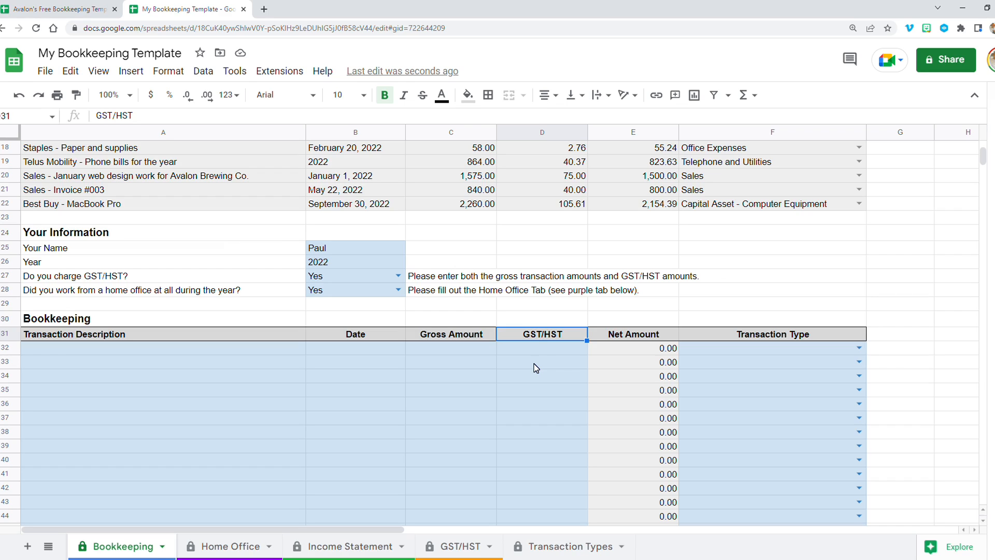
{"action": "left_click", "coordinate": [538, 349]}
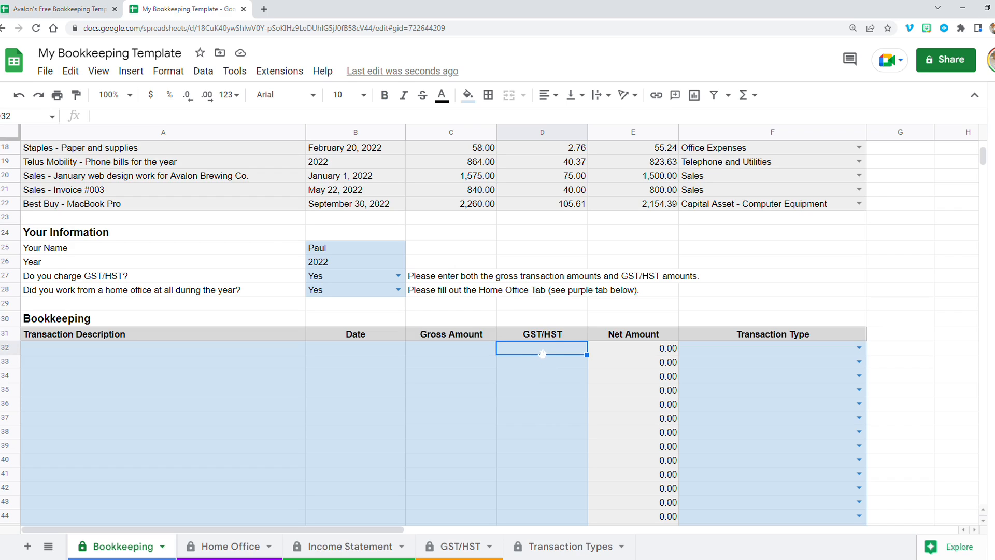
{"action": "left_click", "coordinate": [181, 352]}
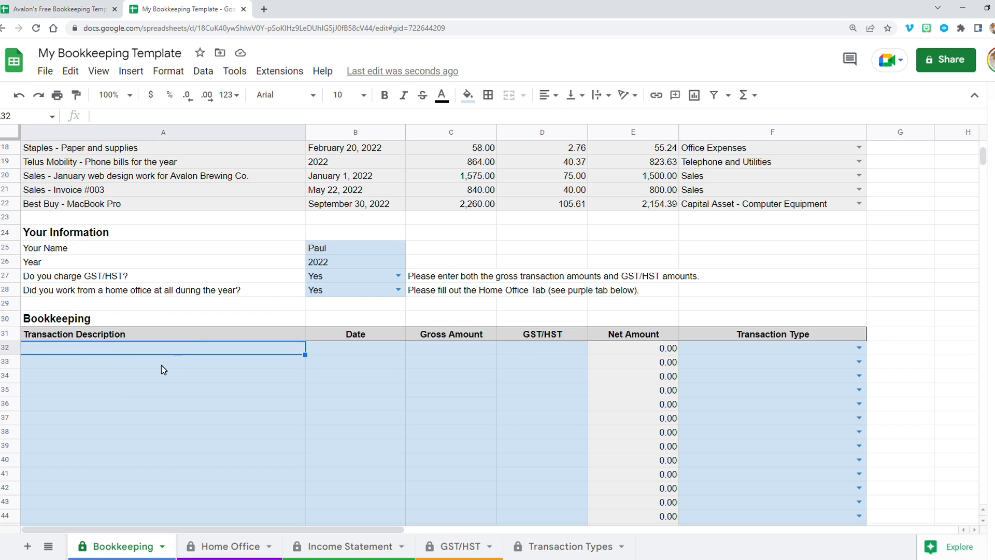
{"action": "scroll", "coordinate": [158, 365], "scroll_direction": "down", "scroll_amount": 12}
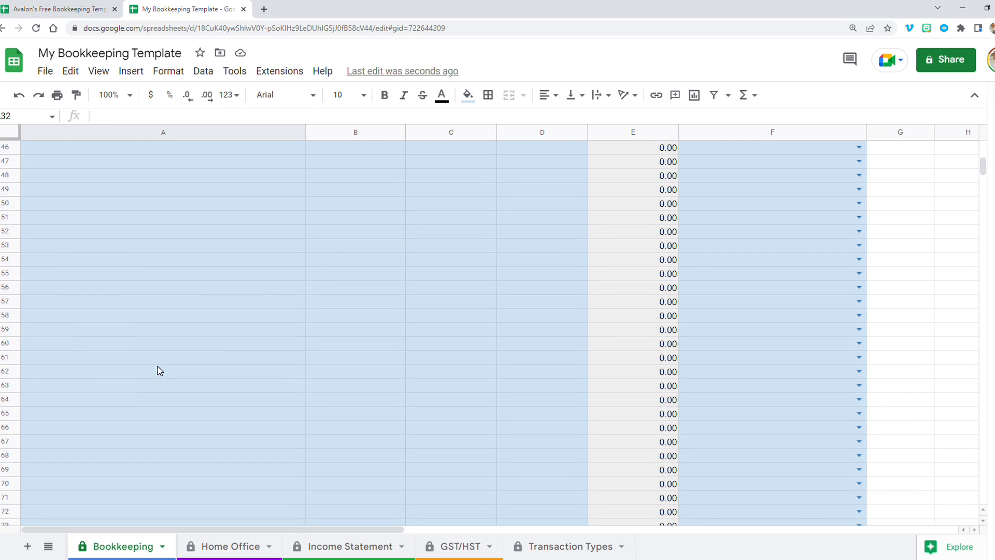
{"action": "scroll", "coordinate": [158, 366], "scroll_direction": "down", "scroll_amount": 20}
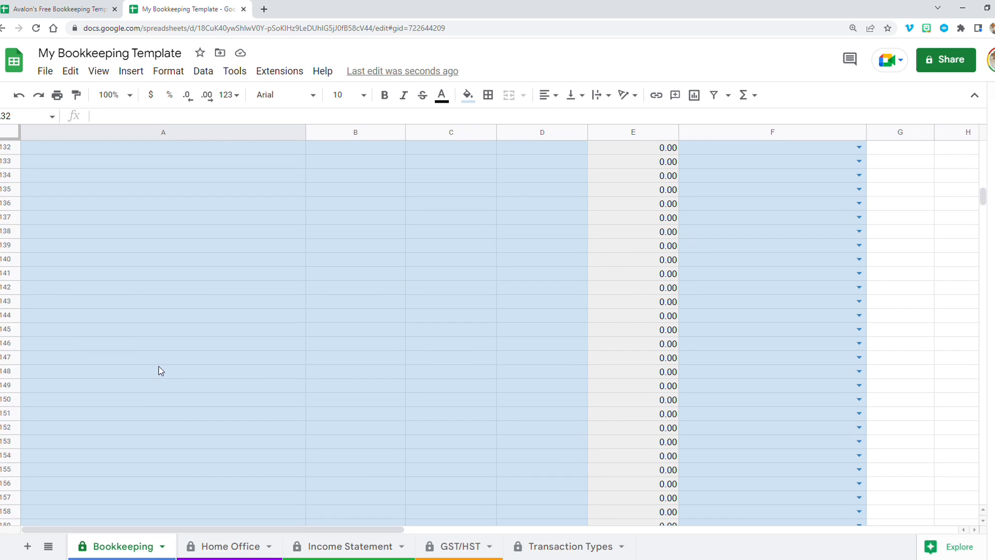
{"action": "scroll", "coordinate": [159, 366], "scroll_direction": "up", "scroll_amount": 20}
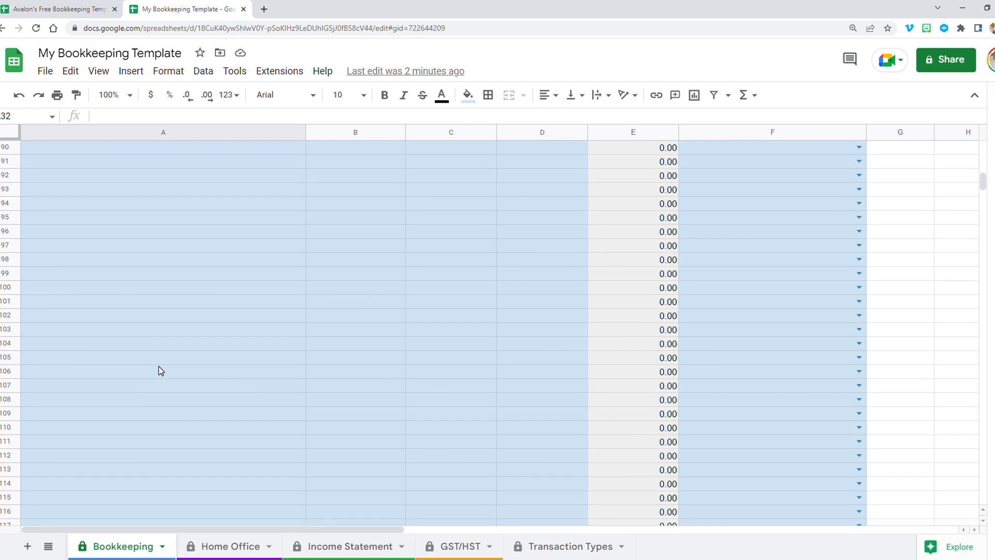
{"action": "scroll", "coordinate": [158, 366], "scroll_direction": "up", "scroll_amount": 13}
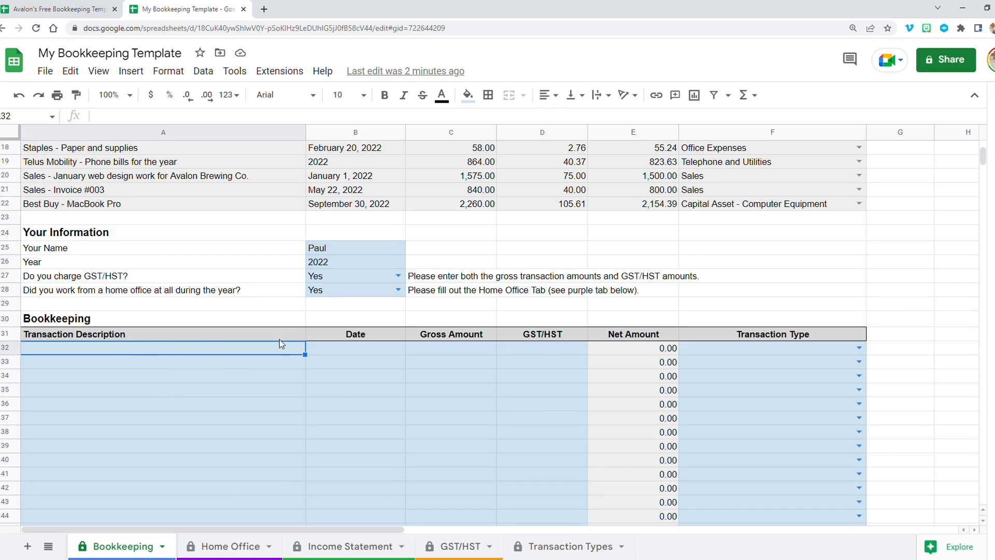
{"action": "left_click", "coordinate": [617, 353]}
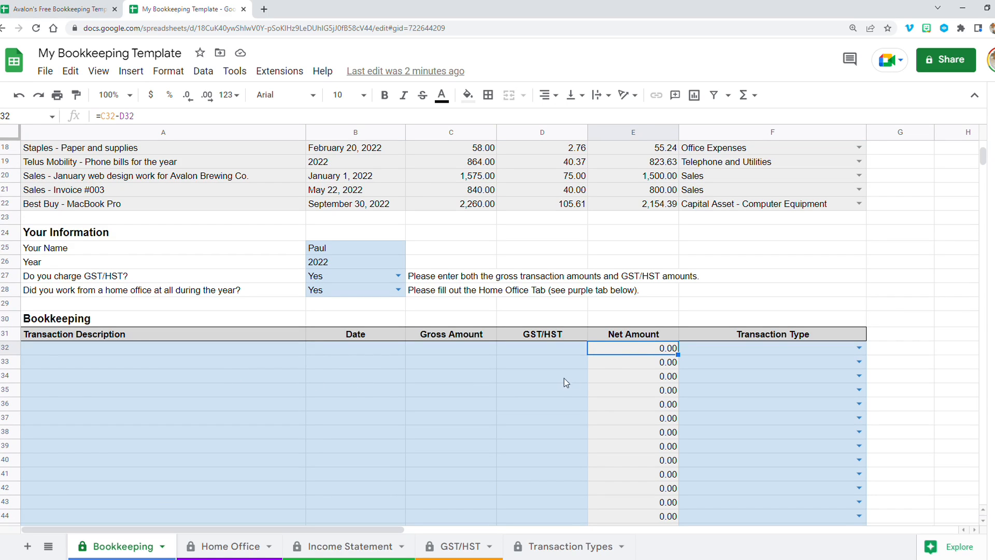
- Enter 105 as the gross amount and 5 as the GST/HST in the first Bookkeeping row
{"action": "left_click", "coordinate": [454, 353]}
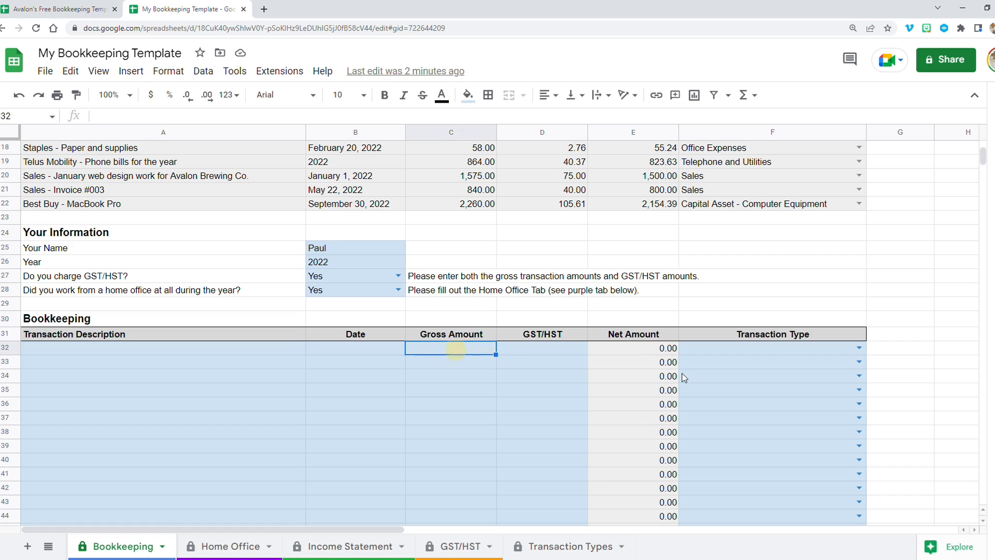
{"action": "type", "text": "105"}
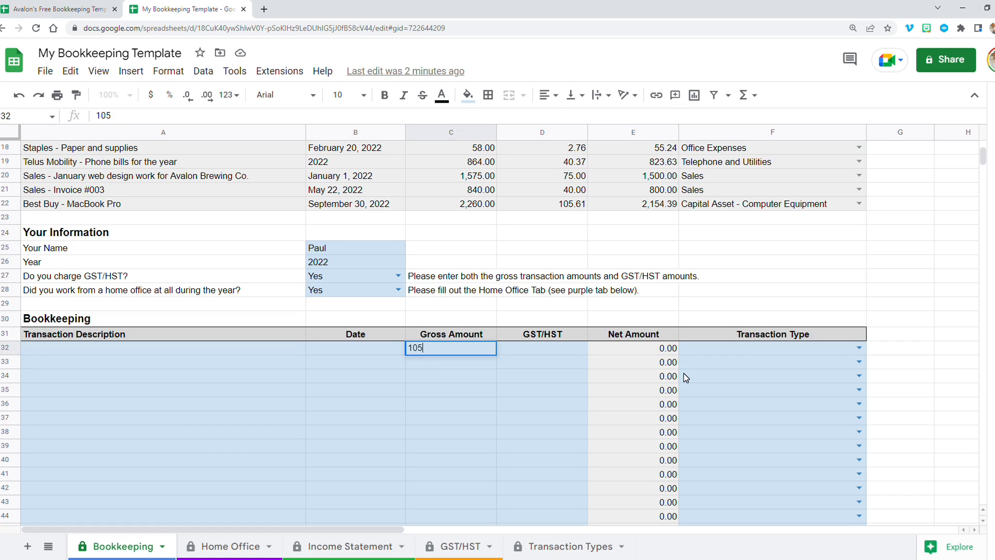
{"action": "key", "text": "Tab"}
{"action": "type", "text": "5"}
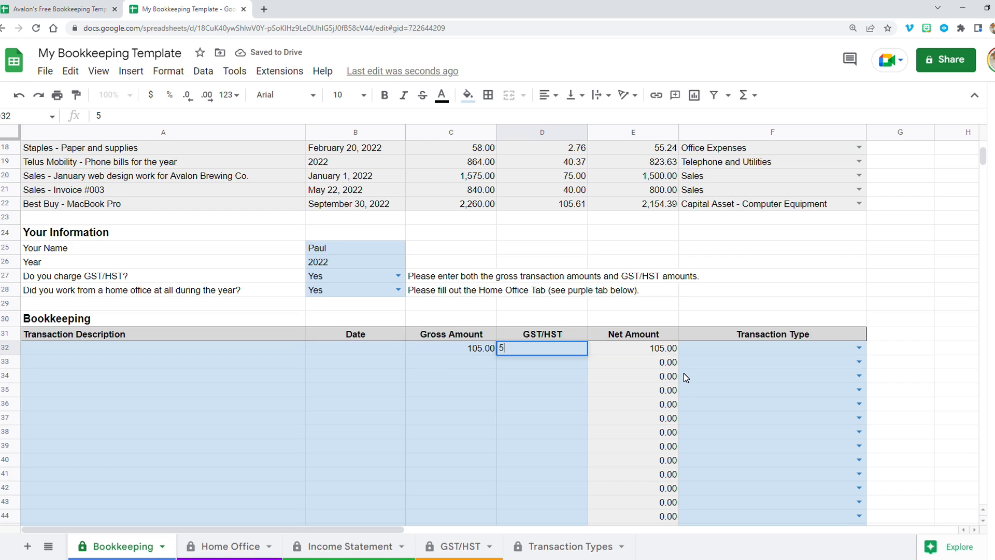
{"action": "key", "text": "Return"}
{"action": "key", "text": "Up"}
{"action": "key", "text": "Right"}
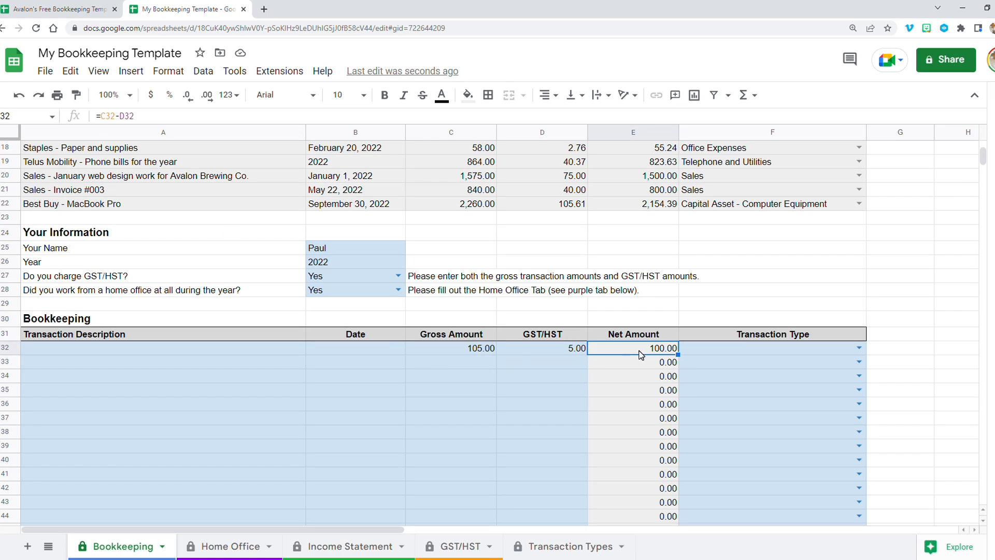
{"action": "left_click", "coordinate": [574, 353]}
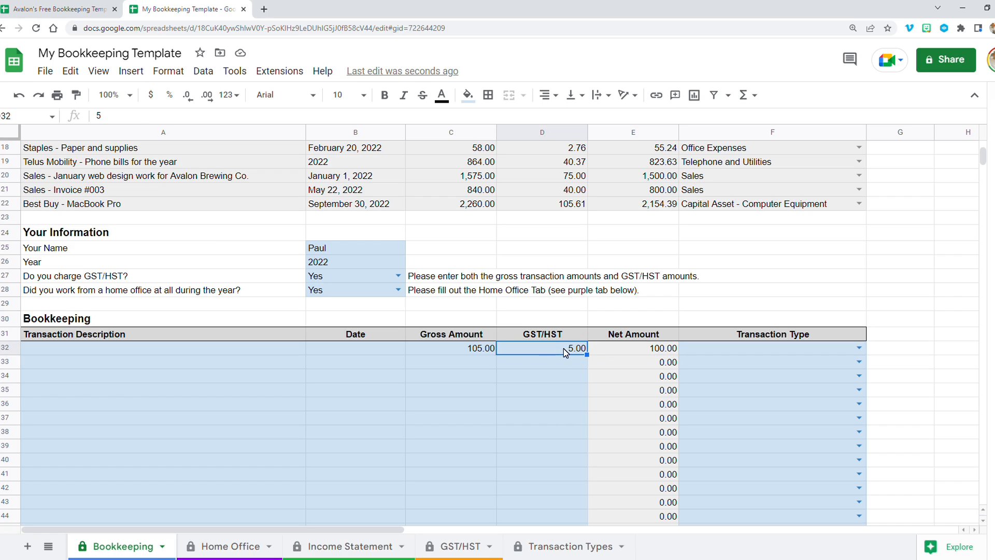
- Set the first transaction's type to Sales
{"action": "left_click", "coordinate": [791, 338]}
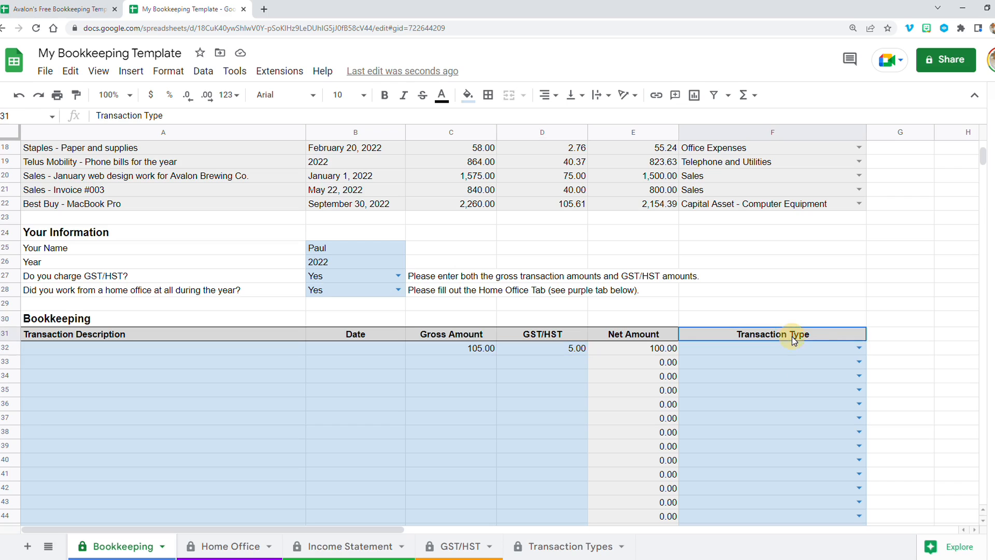
{"action": "left_click", "coordinate": [858, 349]}
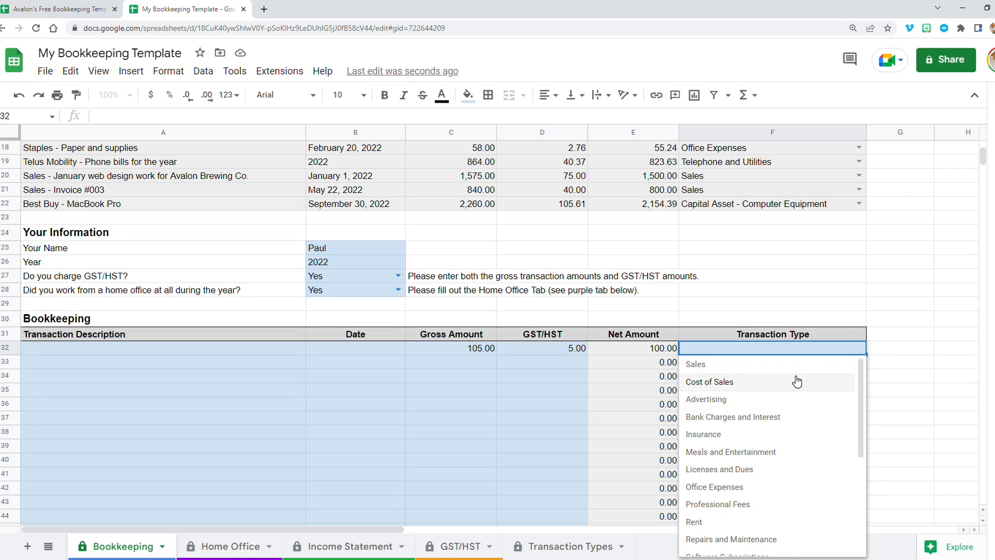
{"action": "scroll", "coordinate": [773, 404], "scroll_direction": "down", "scroll_amount": 3}
{"action": "scroll", "coordinate": [772, 405], "scroll_direction": "down", "scroll_amount": 5}
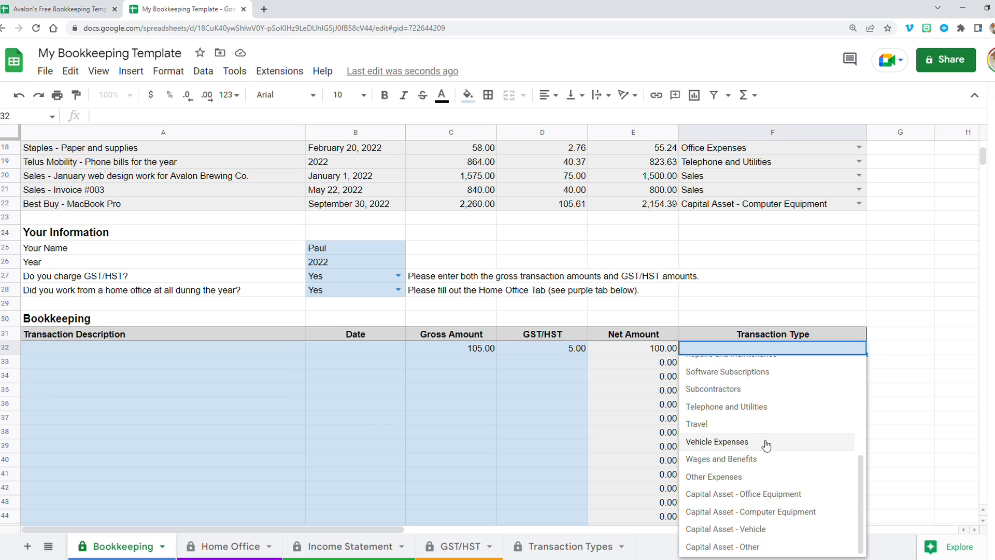
{"action": "scroll", "coordinate": [766, 442], "scroll_direction": "up", "scroll_amount": 10}
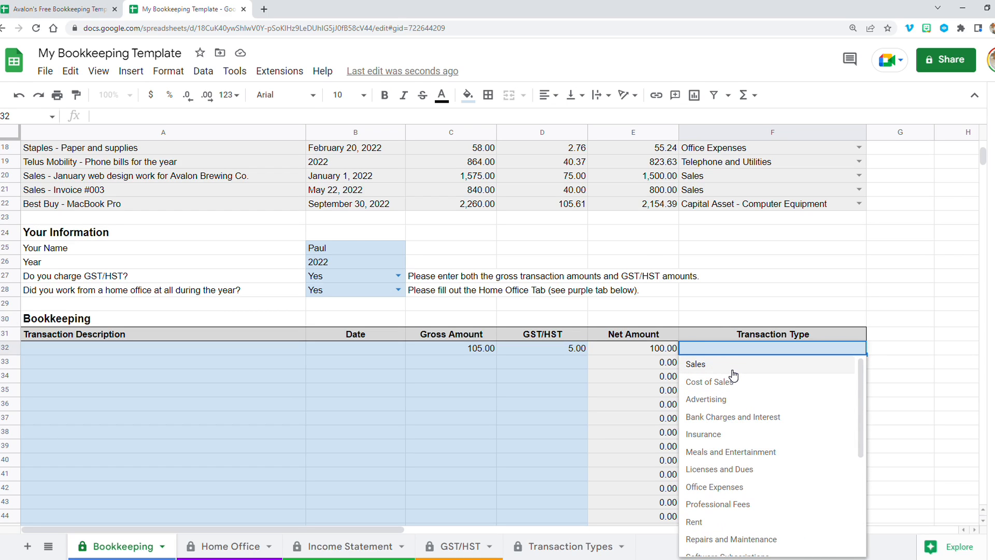
{"action": "left_click", "coordinate": [729, 365]}
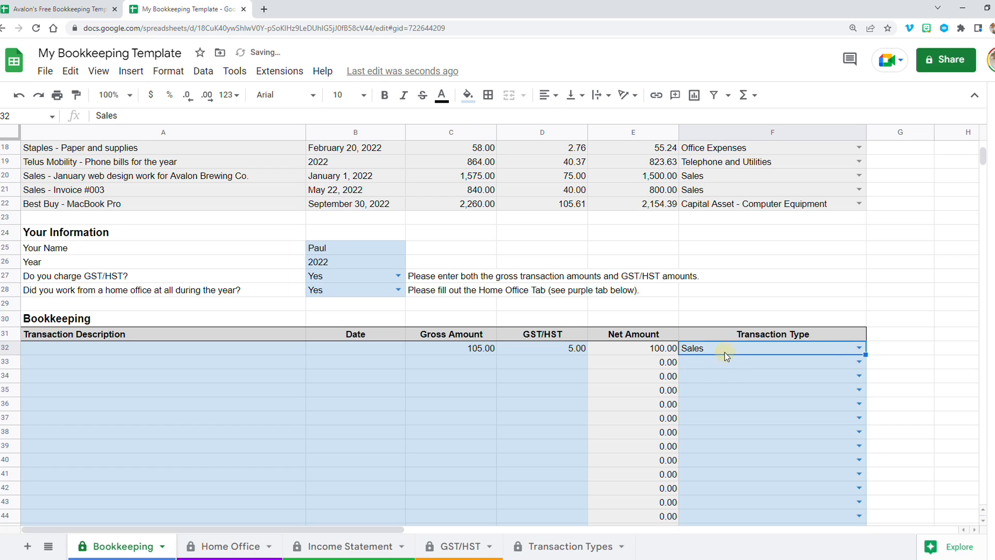
- Change the first transaction's type to Rent
{"action": "left_click", "coordinate": [858, 348]}
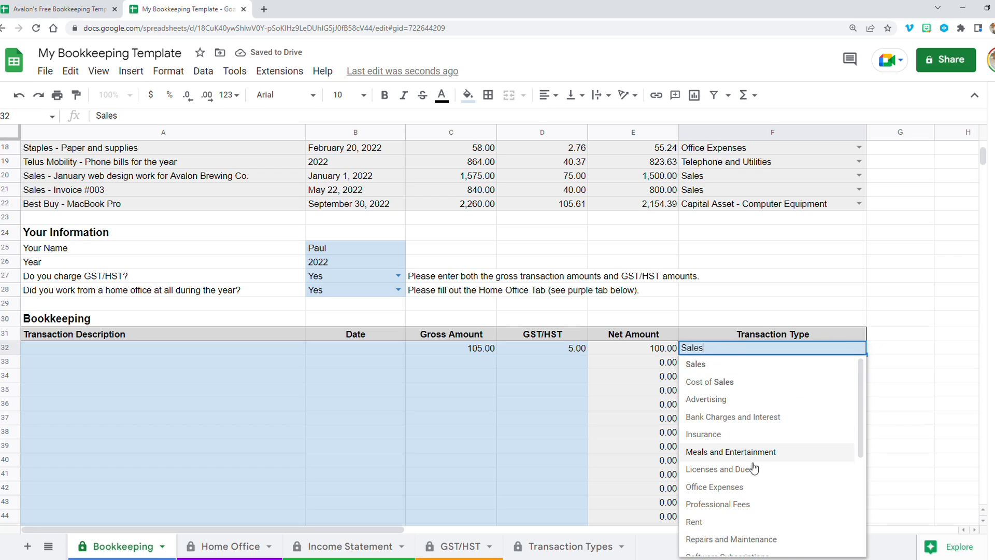
{"action": "left_click", "coordinate": [726, 522]}
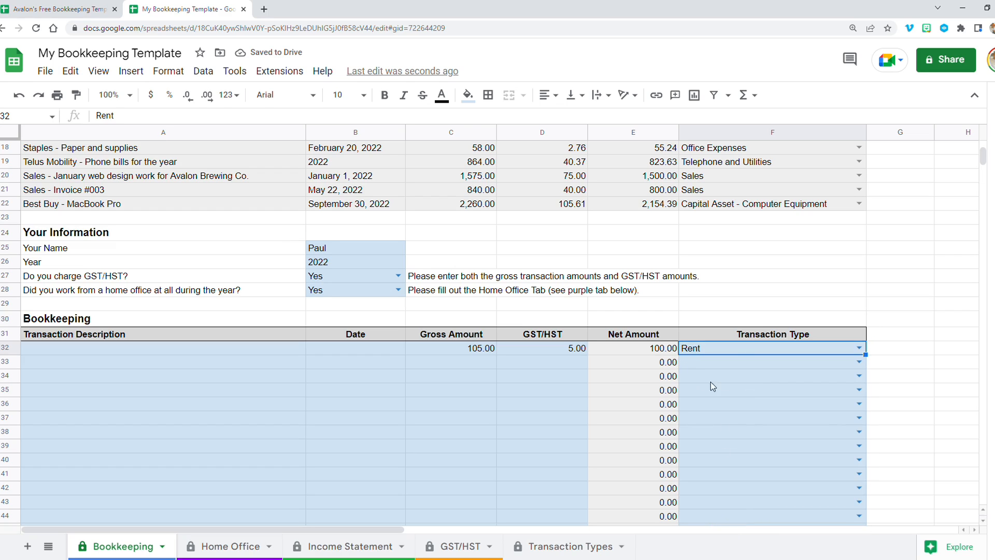
{"action": "left_click", "coordinate": [254, 351]}
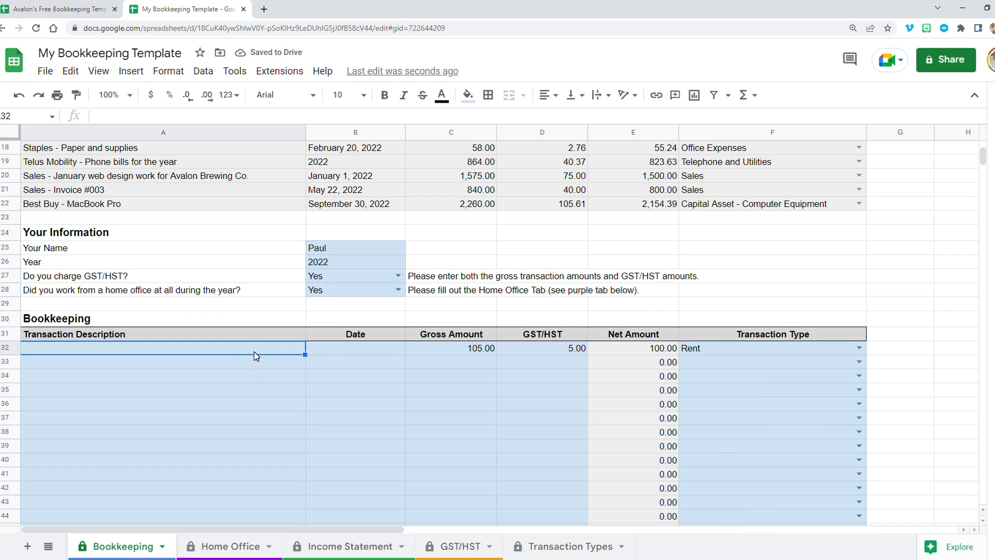
- Enter Rent for the month as the first Bookkeeping transaction's description
{"action": "type", "text": "Rent"}
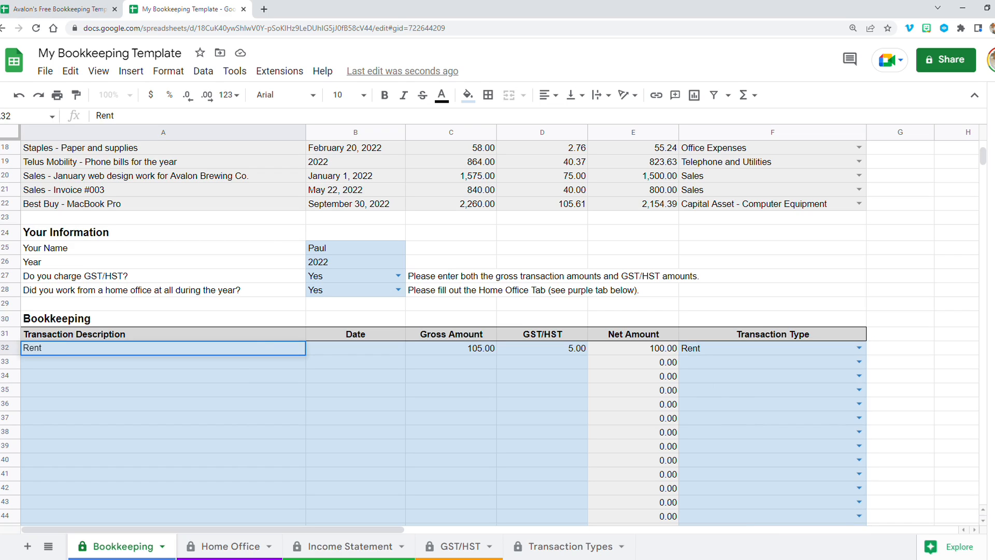
{"action": "type", "text": " for the month"}
{"action": "key", "text": "Tab"}
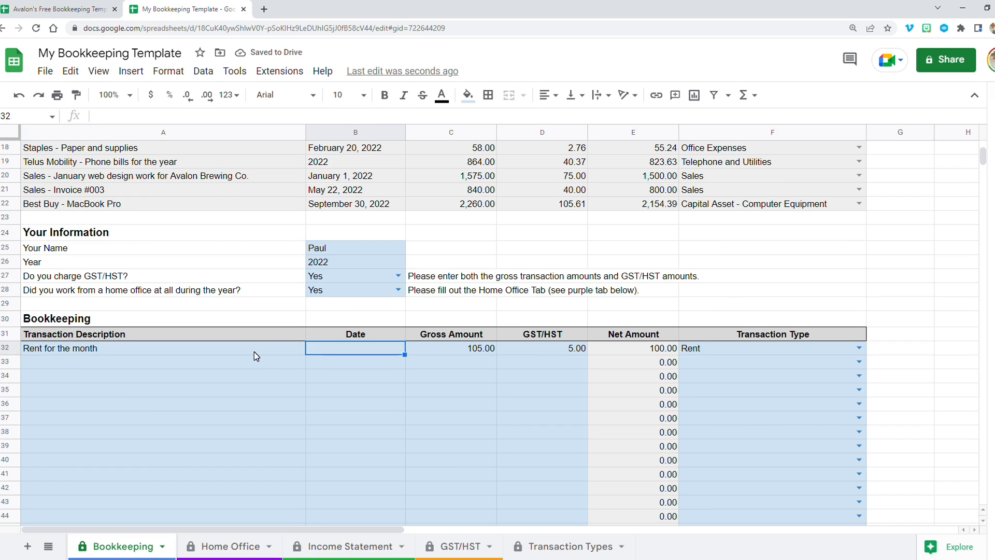
- Enter 2022-08-31 as the first transaction's date and check its gross amount, GST/HST and type cells
{"action": "type", "text": "202"}
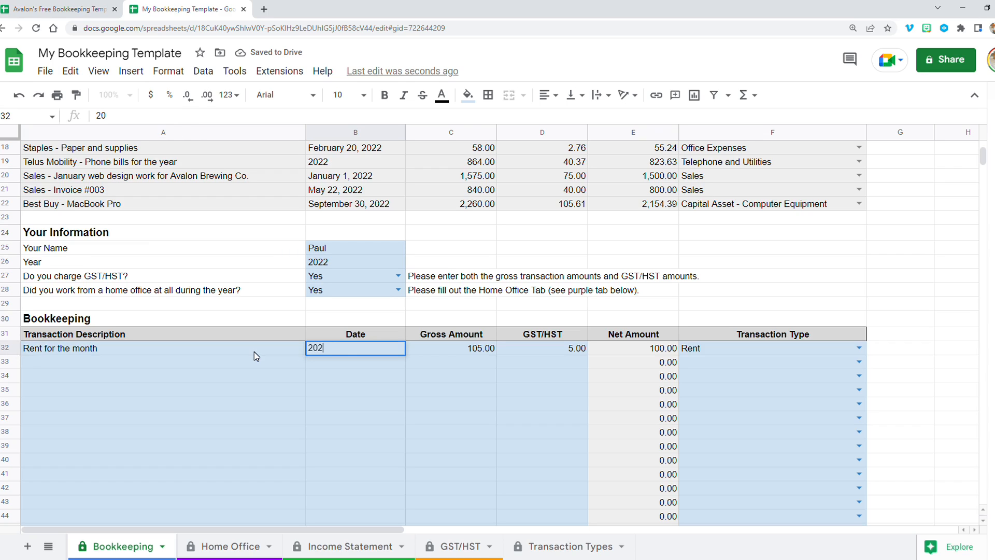
{"action": "type", "text": "2-08-31"}
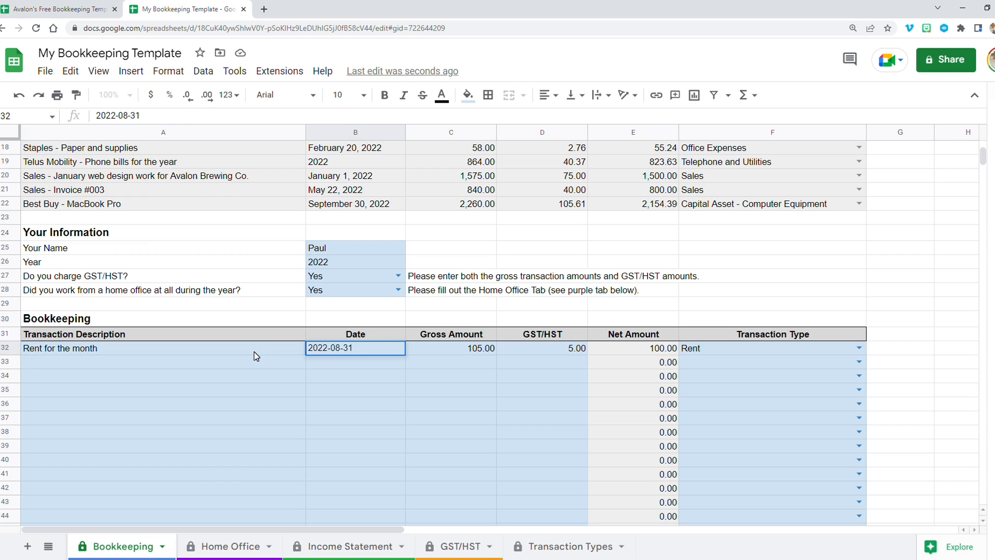
{"action": "key", "text": "Tab"}
{"action": "key", "text": "shift+Tab"}
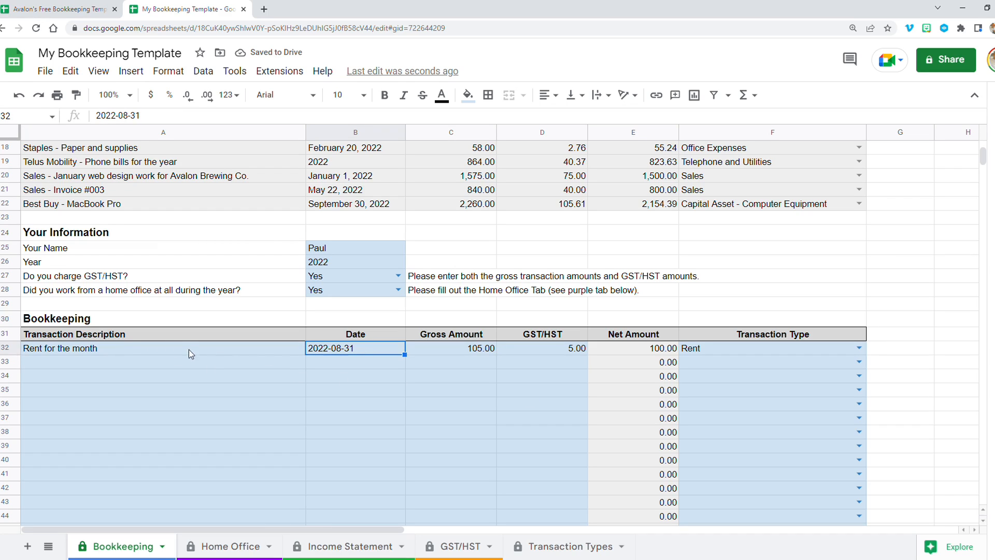
{"action": "left_click", "coordinate": [455, 354]}
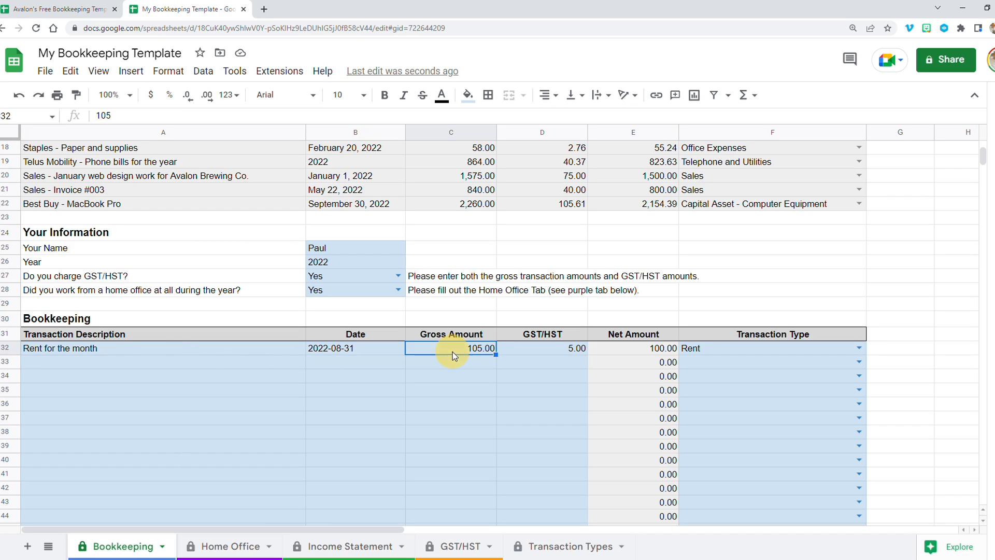
{"action": "left_click", "coordinate": [540, 349]}
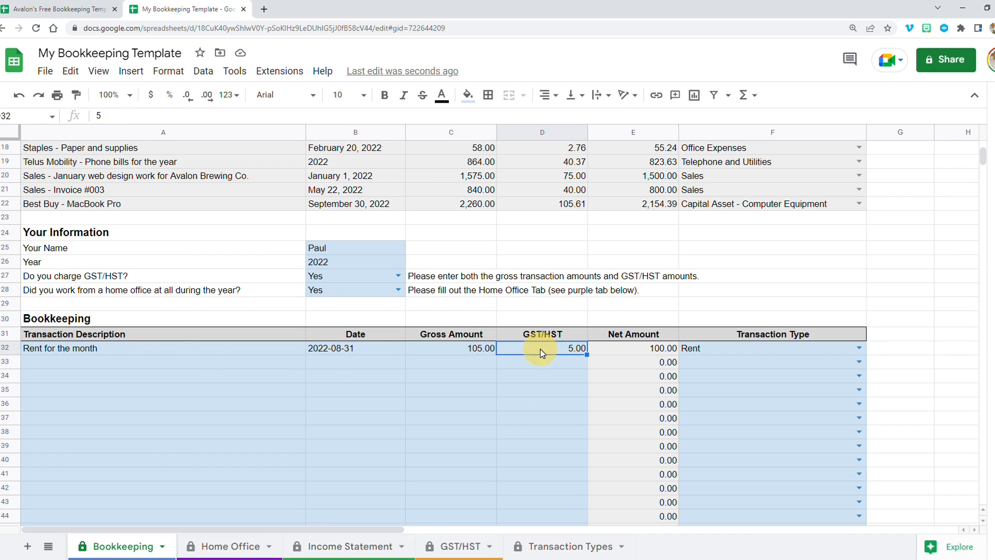
{"action": "left_click", "coordinate": [692, 353]}
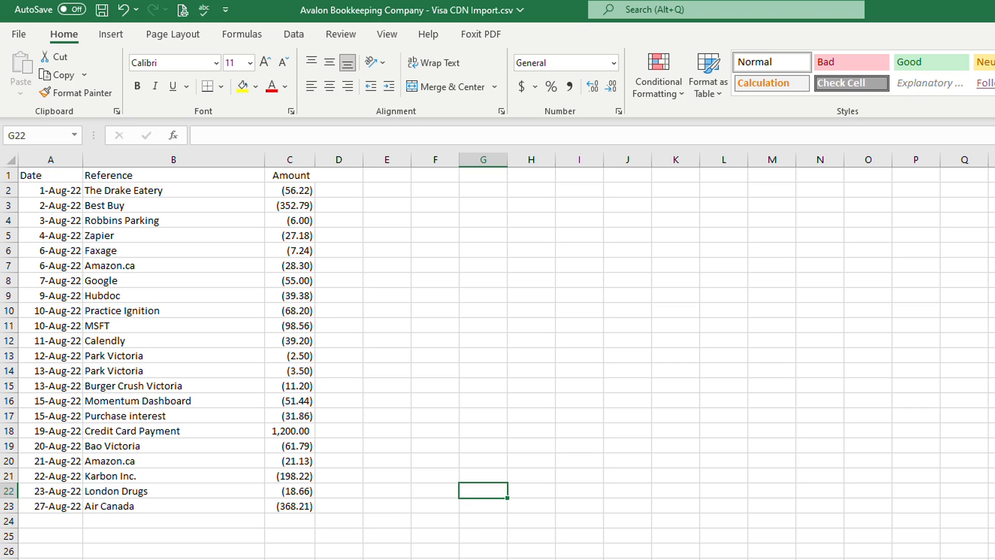
- Switch to the Visa CDN Import CSV in Excel and add a formula in E2 multiplying the first amount by -1
{"action": "left_click", "coordinate": [282, 191]}
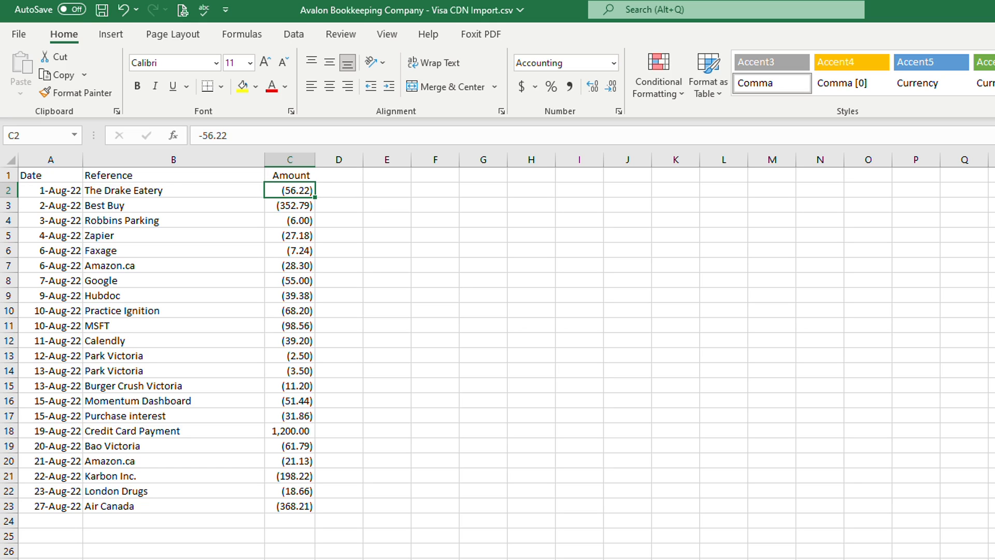
{"action": "left_click", "coordinate": [290, 431]}
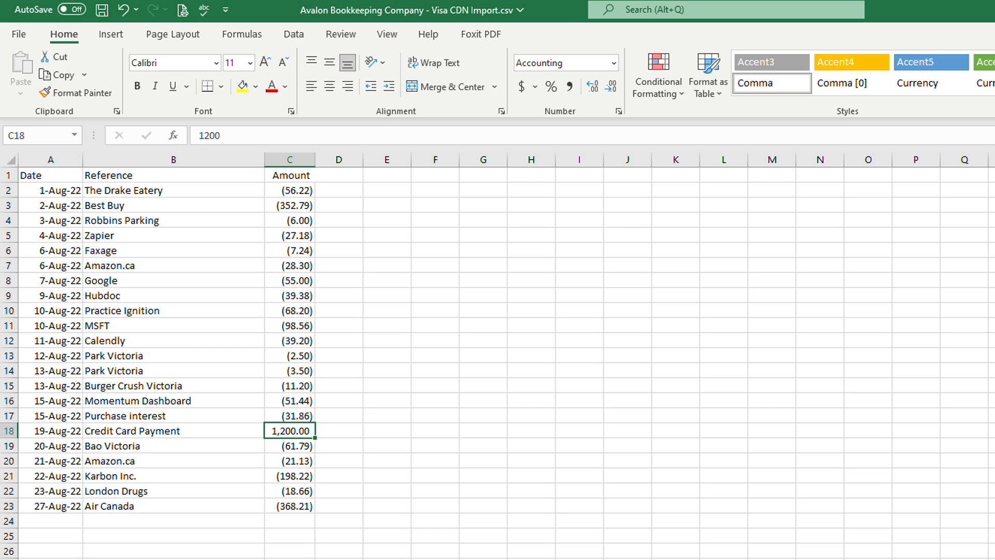
{"action": "left_click", "coordinate": [387, 191]}
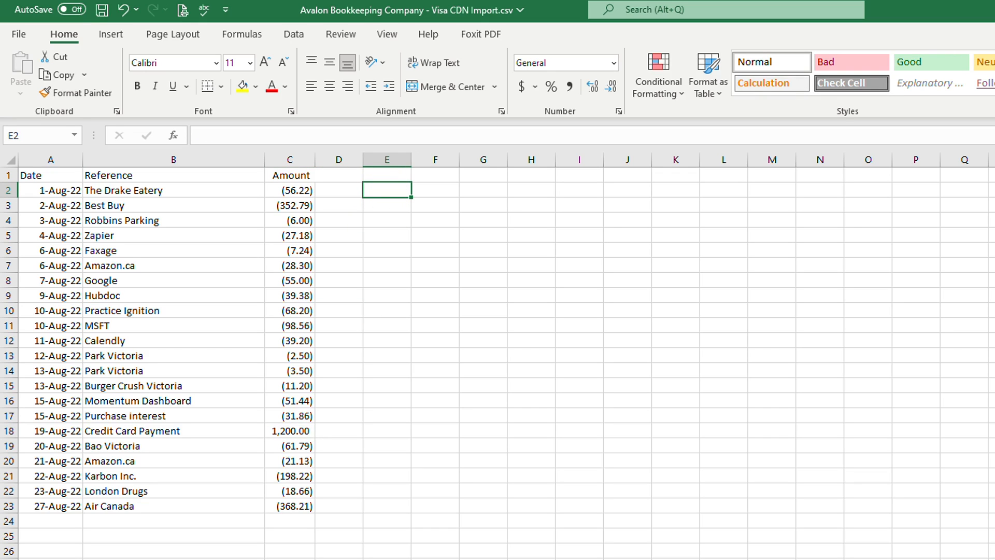
{"action": "type", "text": "="}
{"action": "key", "text": "Left"}
{"action": "key", "text": "Left"}
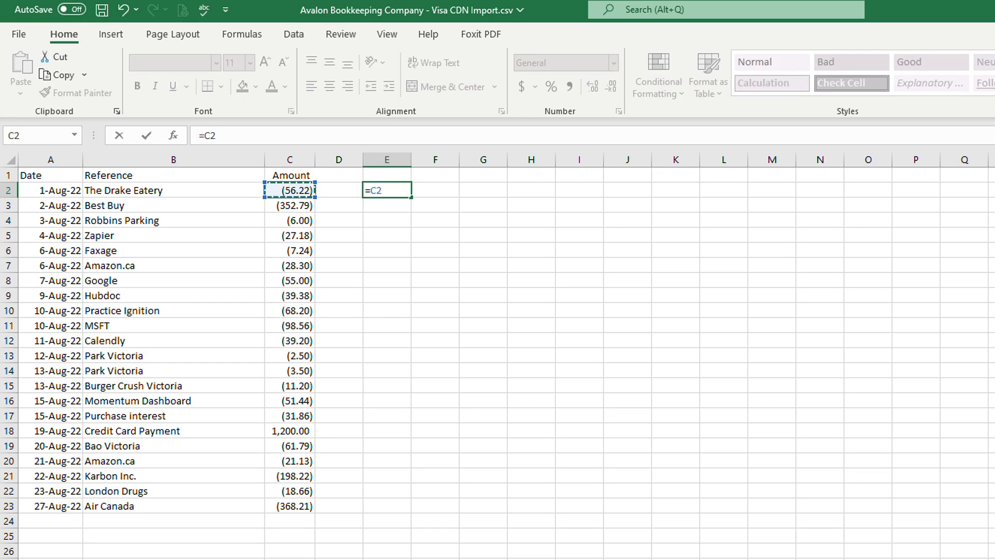
{"action": "type", "text": "*-1"}
{"action": "key", "text": "Return"}
{"action": "key", "text": "Up"}
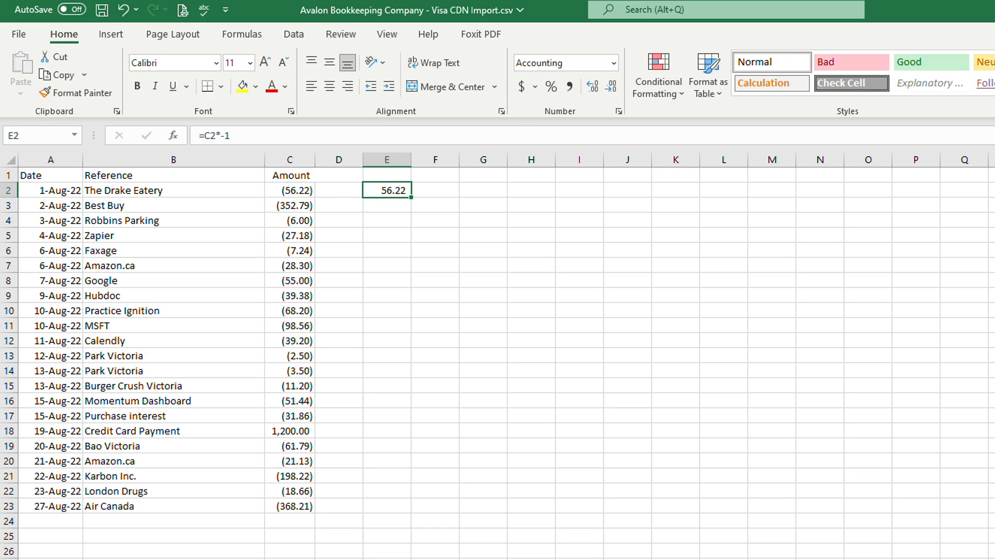
- Fill the sign-flip formula down through row 23 and autofit column E's width
{"action": "left_click_drag", "start_coordinate": [411, 197], "coordinate": [402, 513]}
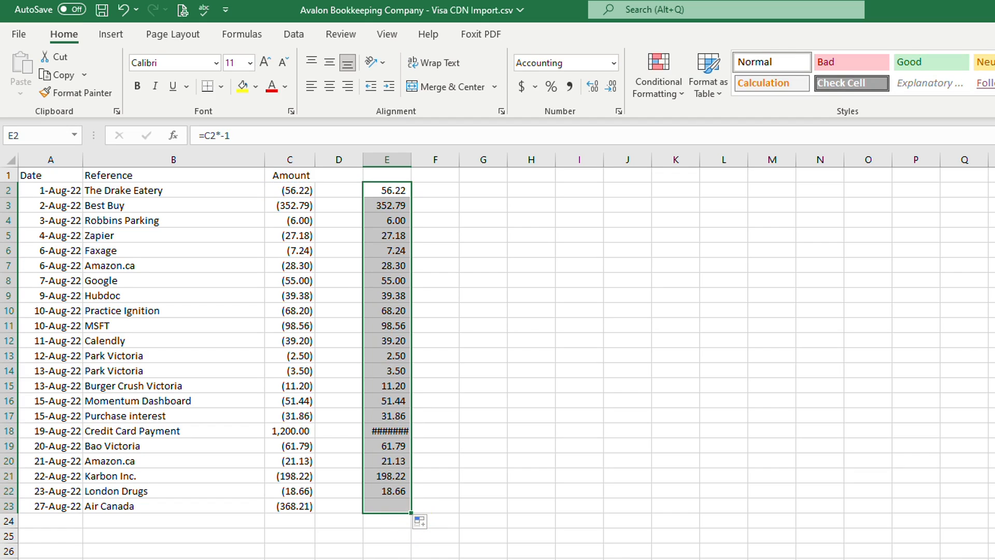
{"action": "double_click", "coordinate": [412, 160]}
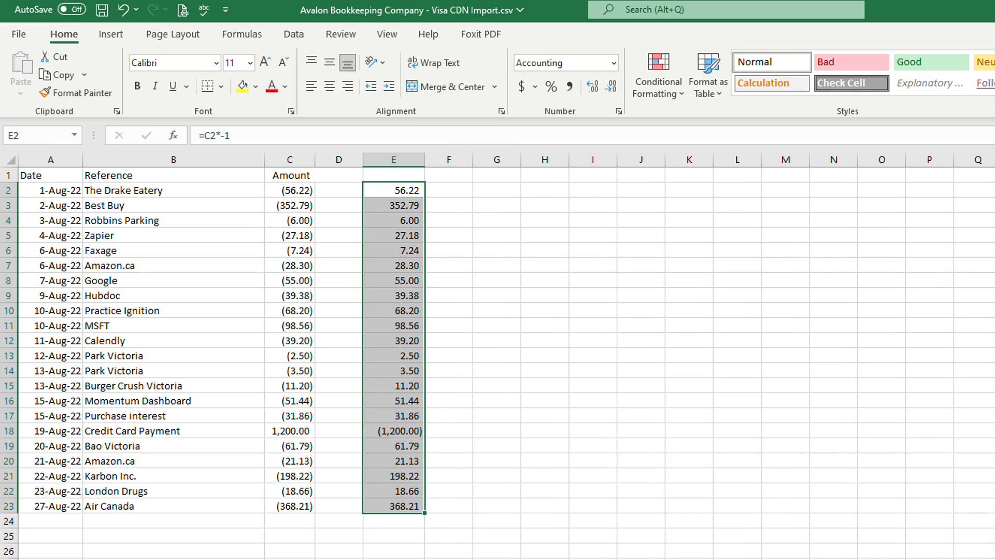
- Delete the Credit Card Payment row from the CSV
{"action": "left_click", "coordinate": [292, 430]}
{"action": "left_click", "coordinate": [397, 431]}
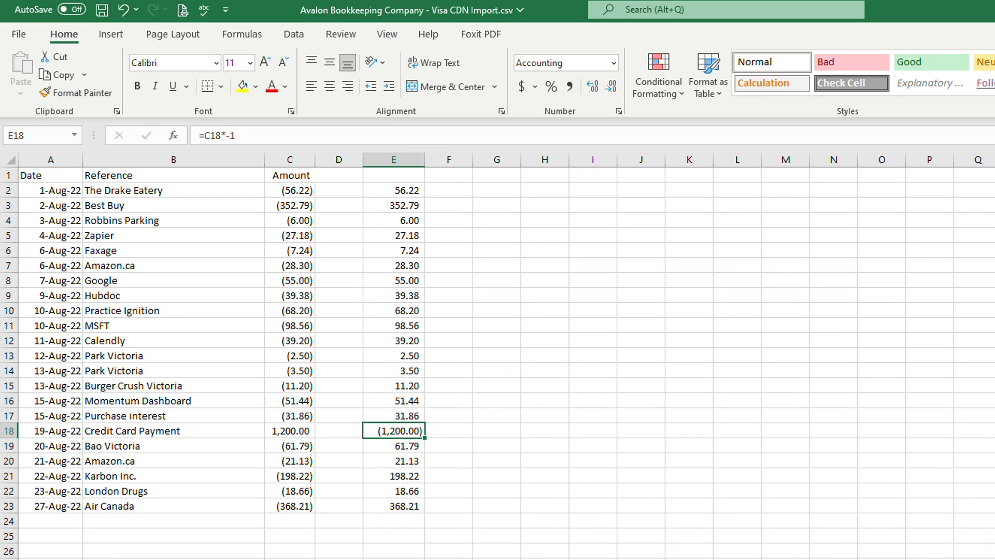
{"action": "left_click", "coordinate": [278, 430]}
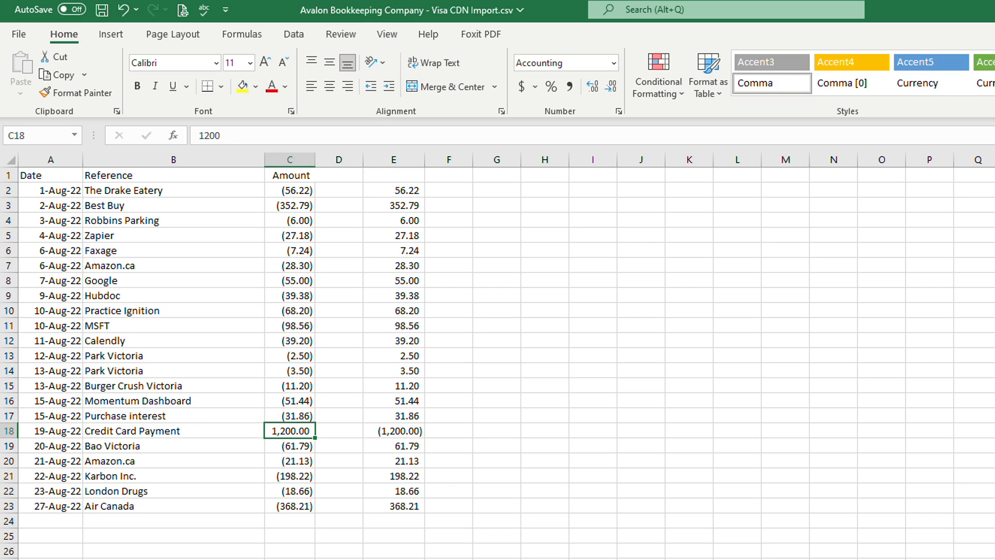
{"action": "left_click", "coordinate": [11, 431]}
{"action": "right_click", "coordinate": [12, 431]}
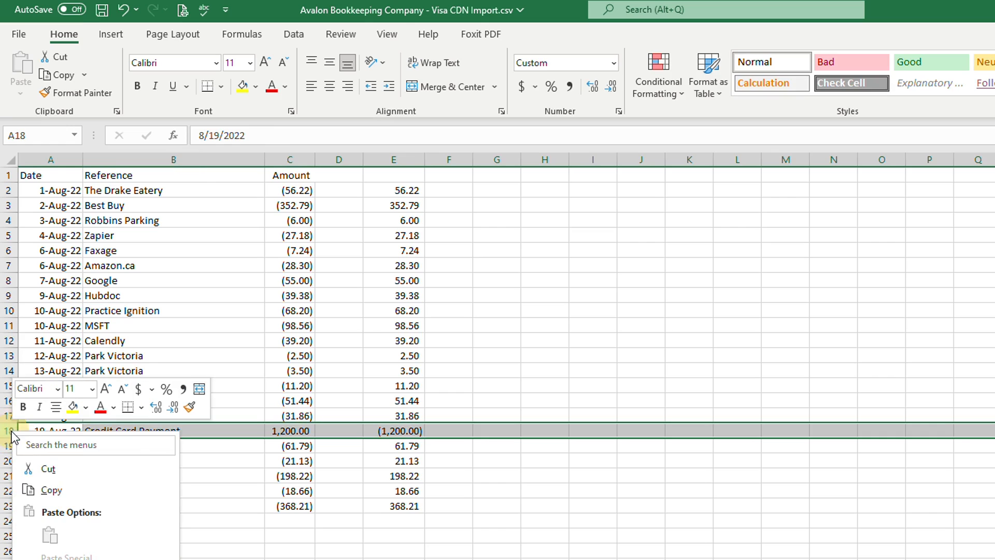
{"action": "key", "text": "d"}
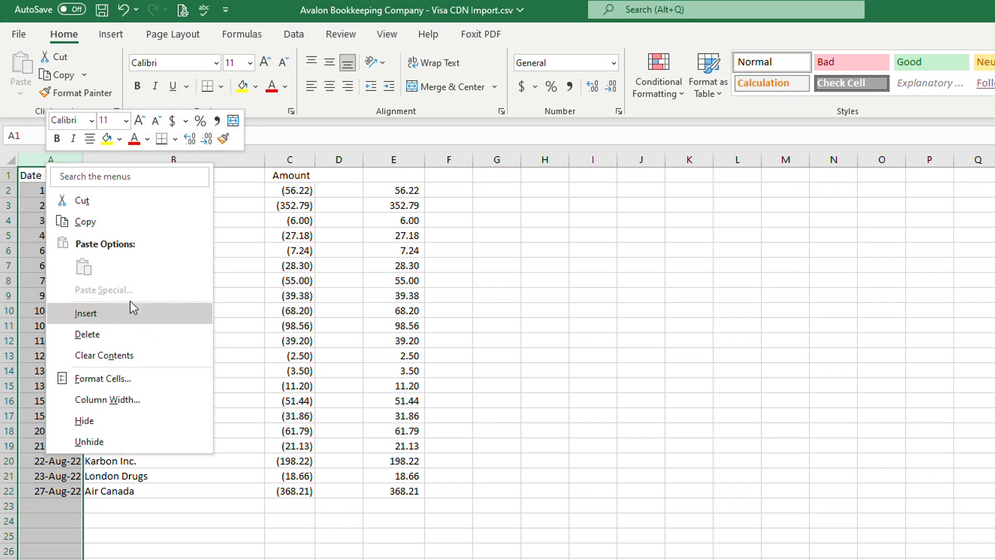
- Move the Date column so it sits between Reference and Amount
{"action": "left_click", "coordinate": [129, 200]}
{"action": "left_click", "coordinate": [290, 159]}
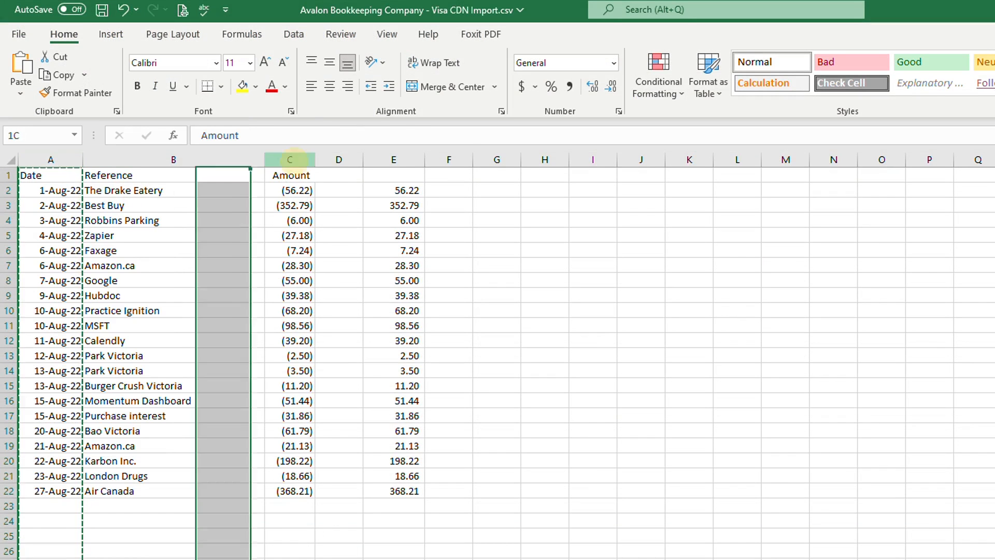
{"action": "right_click", "coordinate": [295, 161]}
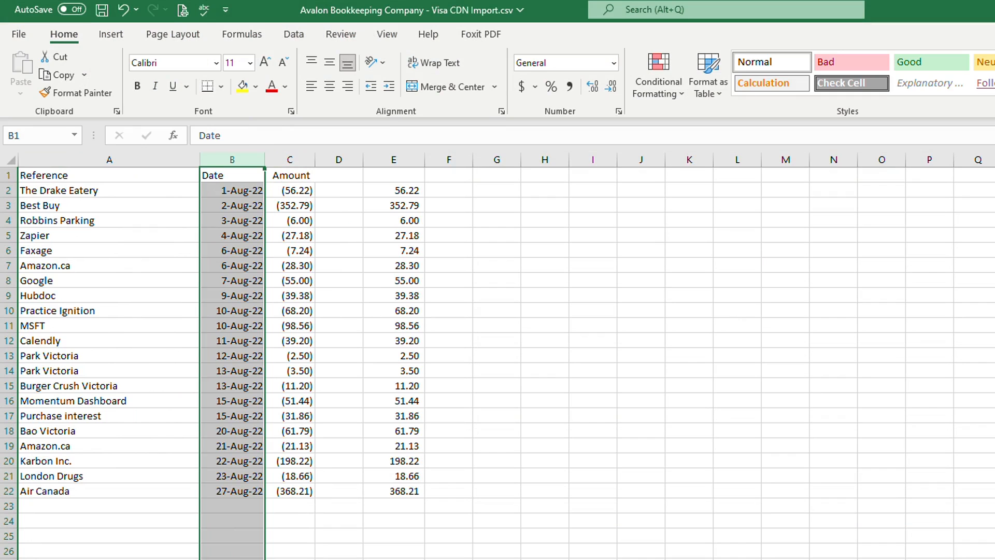
- Delete the original Amount column and the empty column next to it
{"action": "left_click_drag", "start_coordinate": [78, 190], "coordinate": [240, 460]}
{"action": "left_click_drag", "start_coordinate": [300, 160], "coordinate": [331, 160]}
{"action": "right_click", "coordinate": [331, 161]}
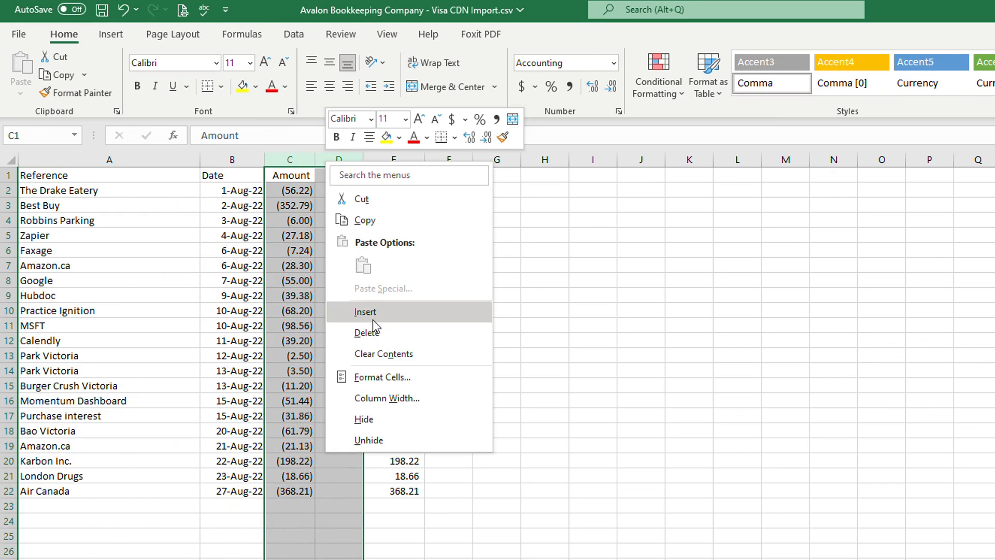
{"action": "left_click", "coordinate": [363, 418]}
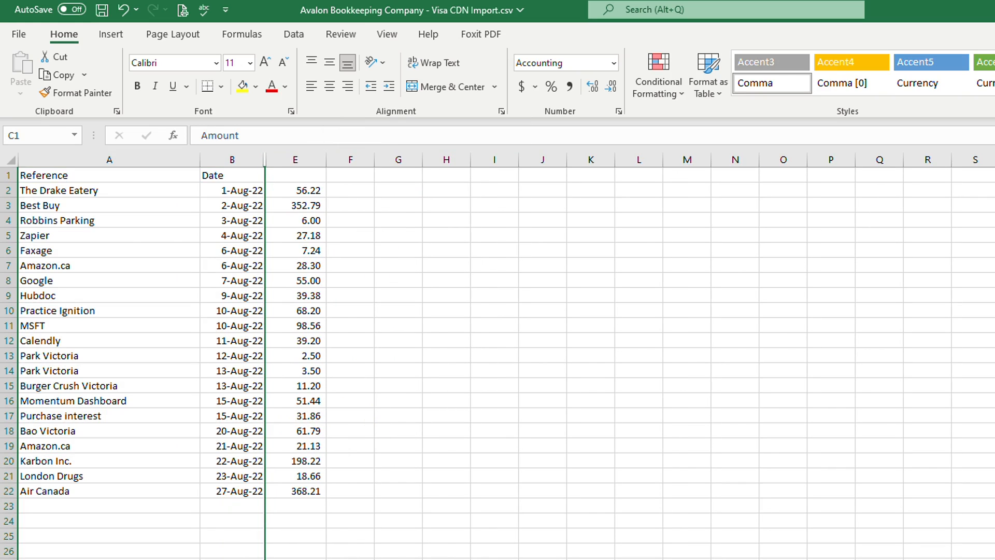
- Copy the reference, date and positive amount range A2:E22
{"action": "left_click_drag", "start_coordinate": [78, 190], "coordinate": [311, 489]}
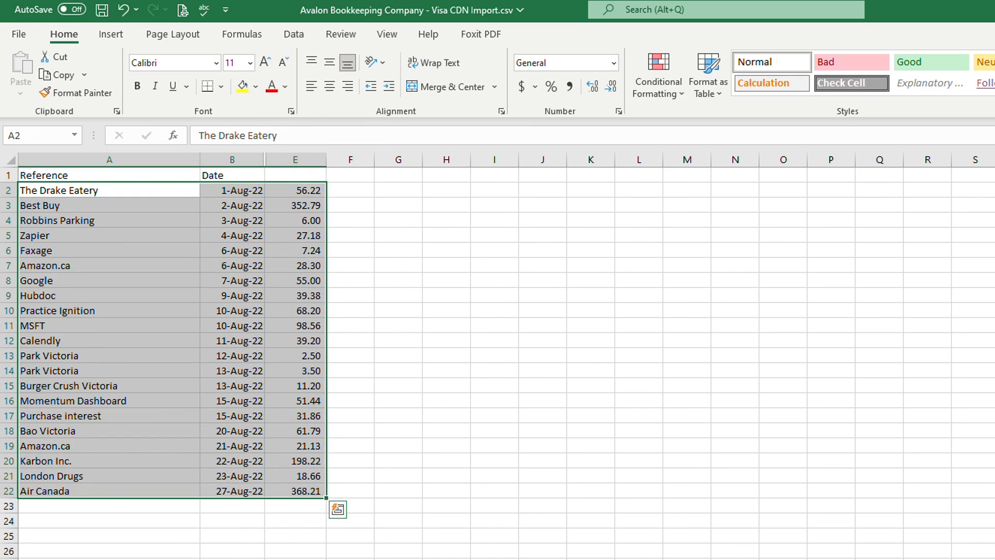
{"action": "key", "text": "ctrl+c"}
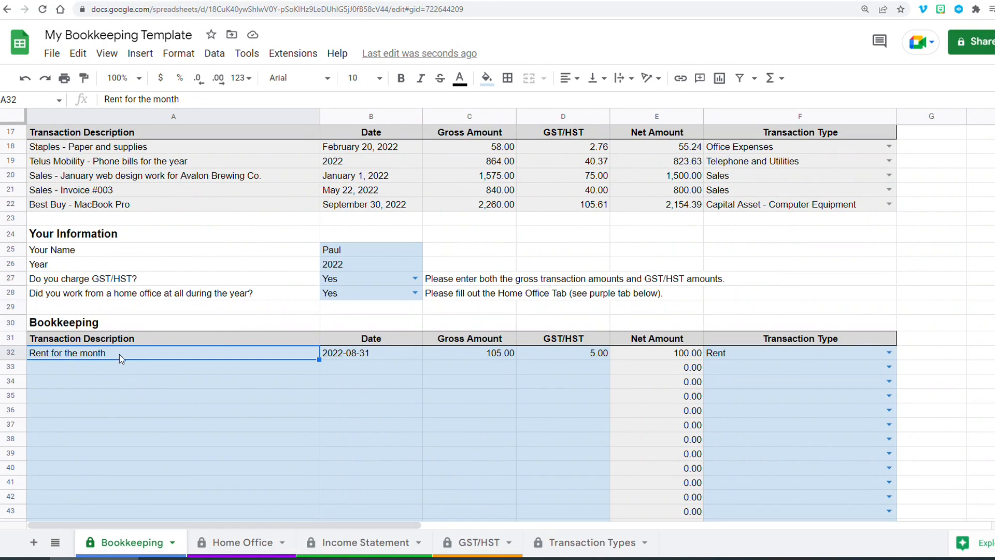
- Clear the sample entry from the first Bookkeeping row, including its transaction type
{"action": "left_click_drag", "start_coordinate": [67, 357], "coordinate": [533, 357]}
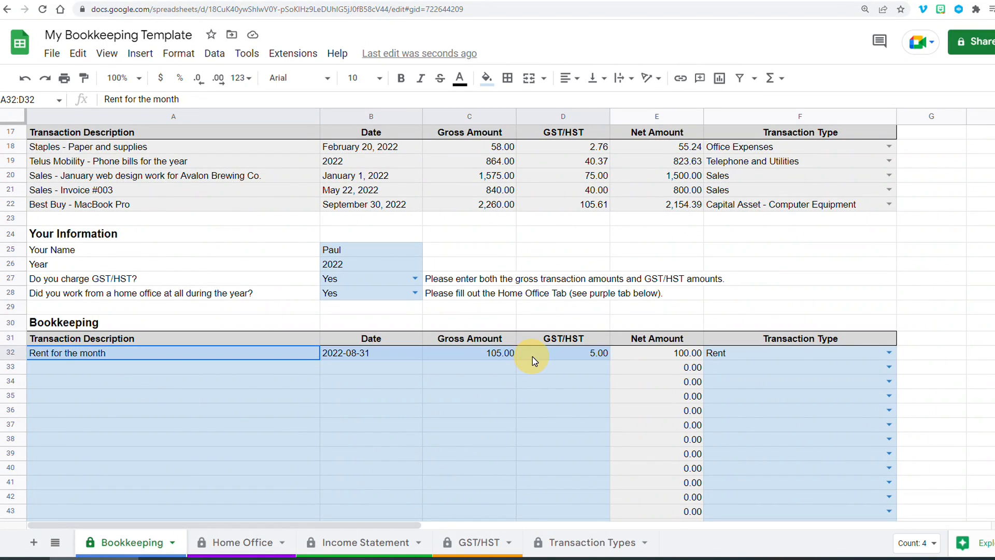
{"action": "key", "text": "Delete"}
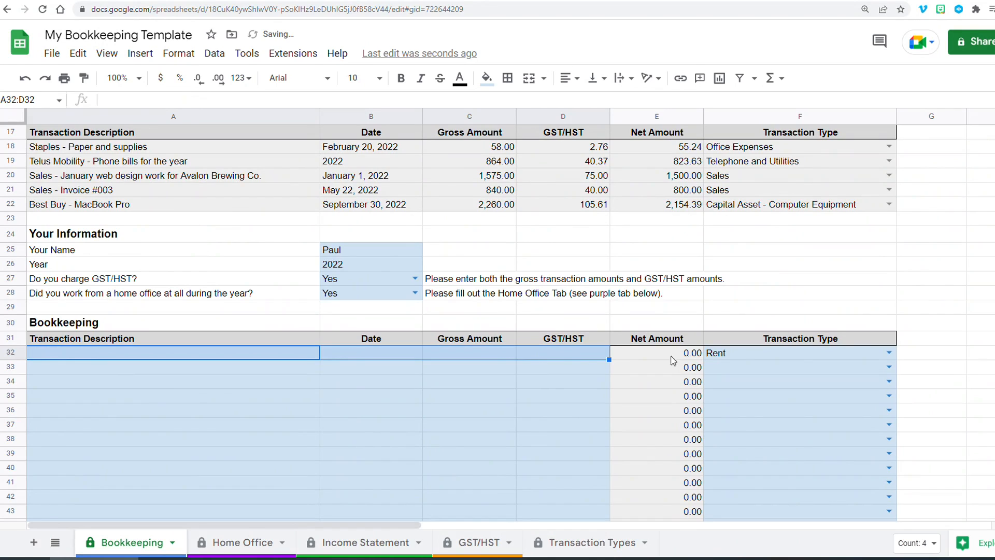
{"action": "left_click", "coordinate": [741, 355]}
{"action": "key", "text": "Delete"}
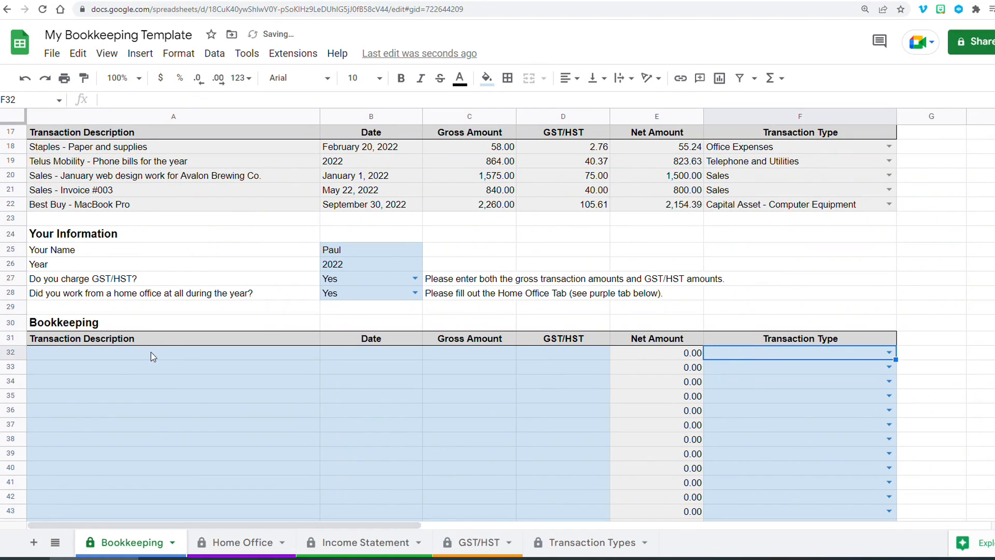
- Paste the copied transactions as values only starting at the first Bookkeeping row
{"action": "left_click", "coordinate": [148, 352]}
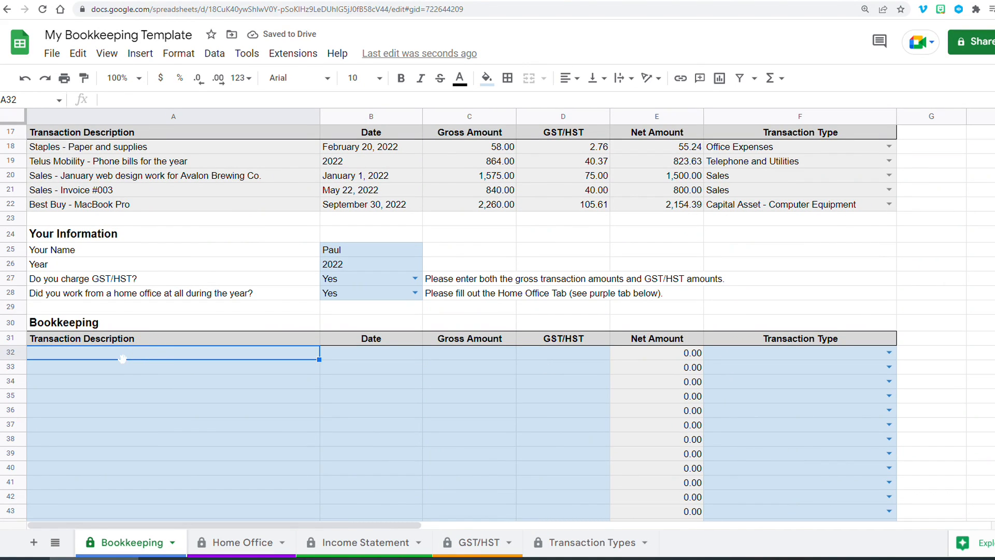
{"action": "right_click", "coordinate": [143, 358]}
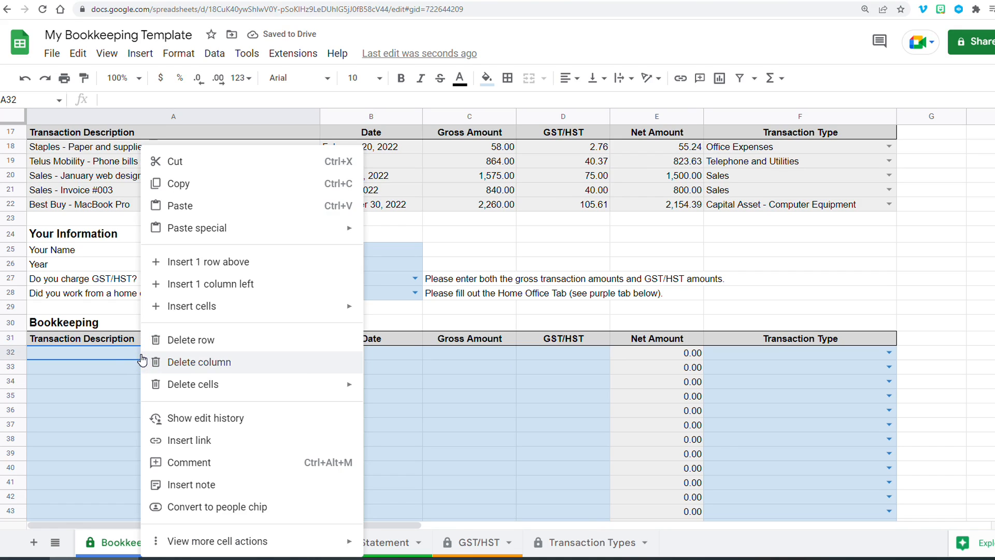
{"action": "mouse_move", "coordinate": [261, 236]}
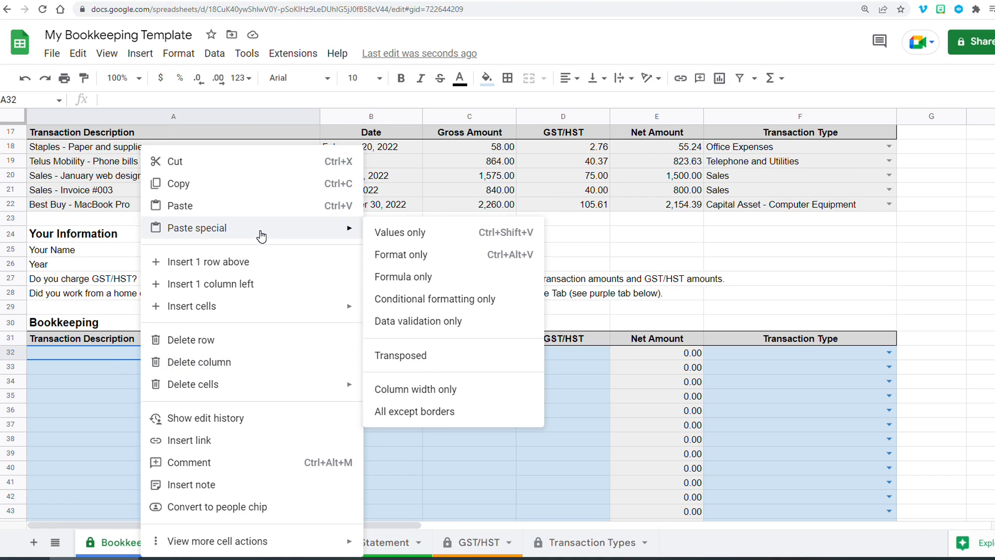
{"action": "left_click", "coordinate": [431, 236]}
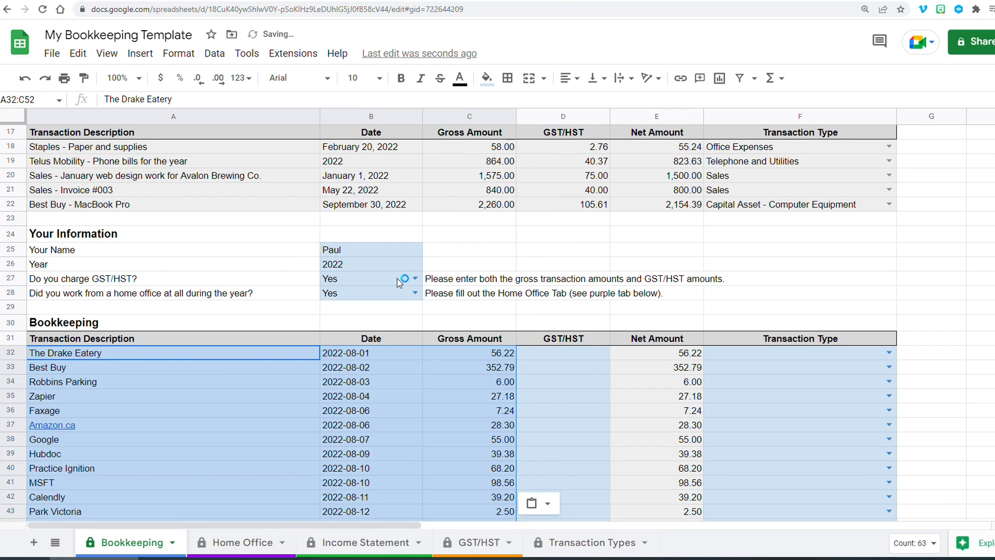
- Review the pasted transactions down to the last imported row
{"action": "scroll", "coordinate": [233, 306], "scroll_direction": "down", "scroll_amount": 3}
{"action": "left_click", "coordinate": [110, 238]}
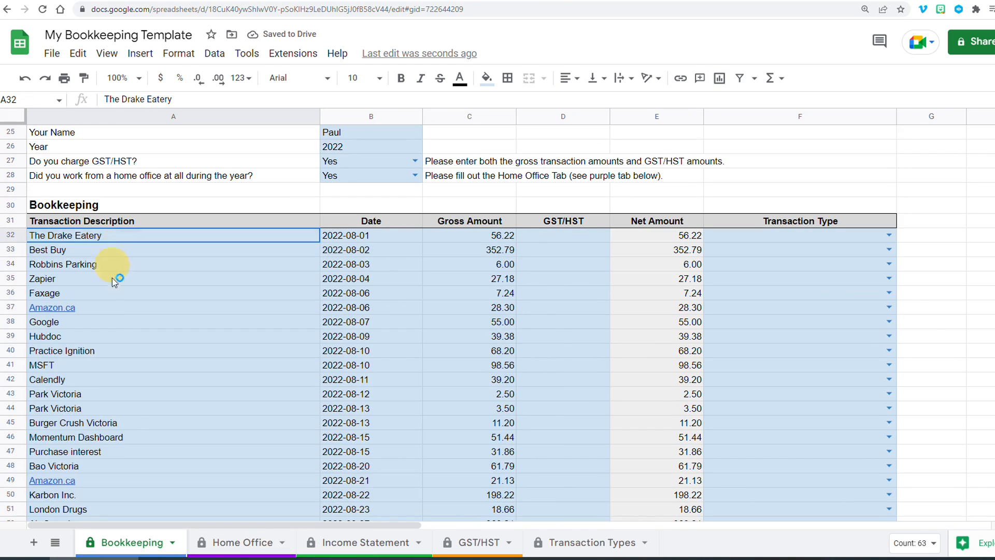
{"action": "left_click_drag", "start_coordinate": [111, 278], "coordinate": [311, 394]}
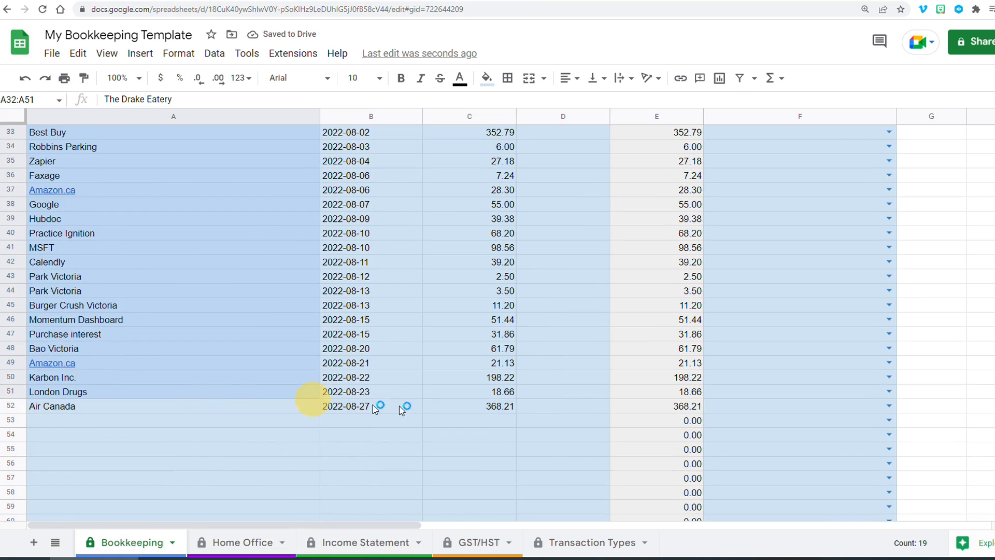
{"action": "left_click_drag", "start_coordinate": [402, 410], "coordinate": [437, 406]}
{"action": "scroll", "coordinate": [407, 396], "scroll_direction": "up", "scroll_amount": 5}
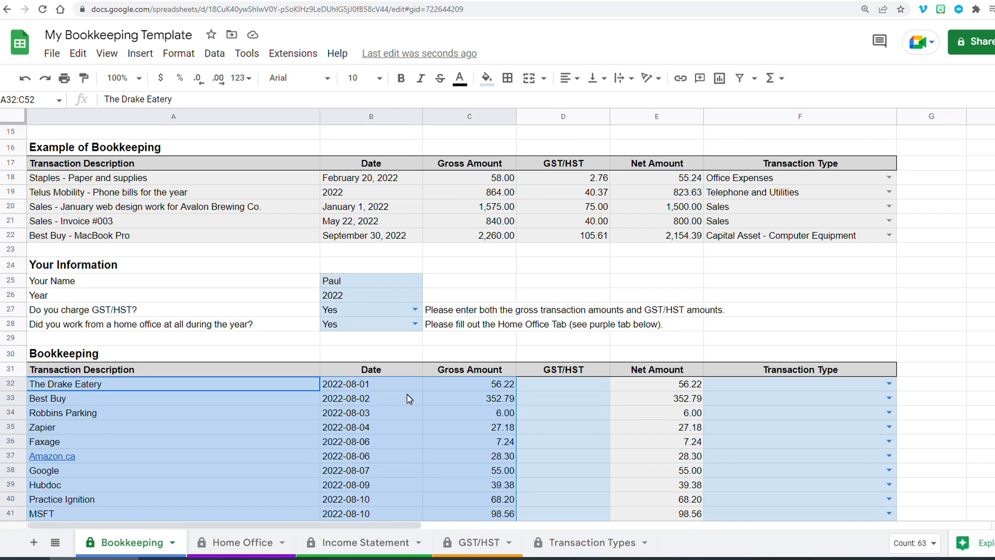
- Clear the pasted transactions and paste them again with their source formatting
{"action": "scroll", "coordinate": [406, 394], "scroll_direction": "down", "scroll_amount": 1}
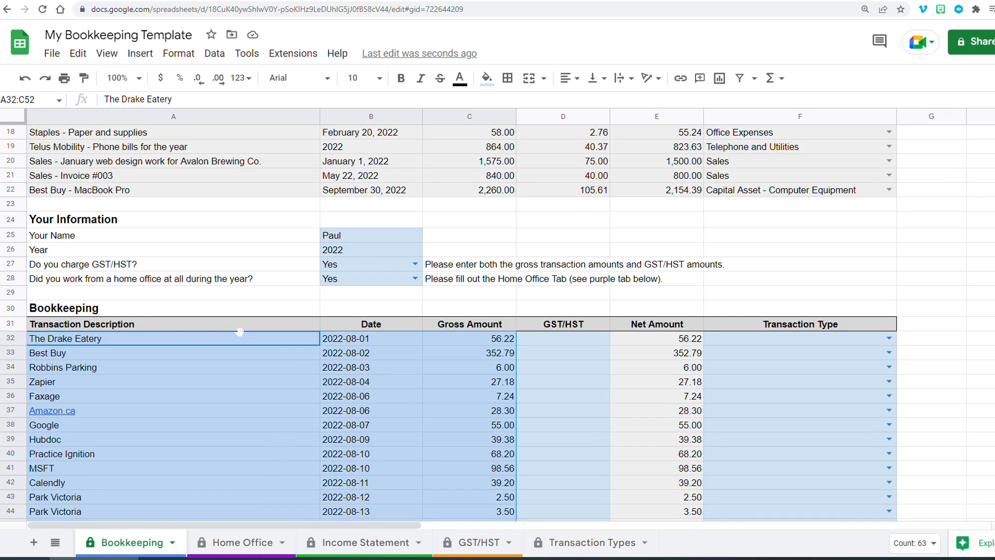
{"action": "key", "text": "Delete"}
{"action": "right_click", "coordinate": [135, 335]}
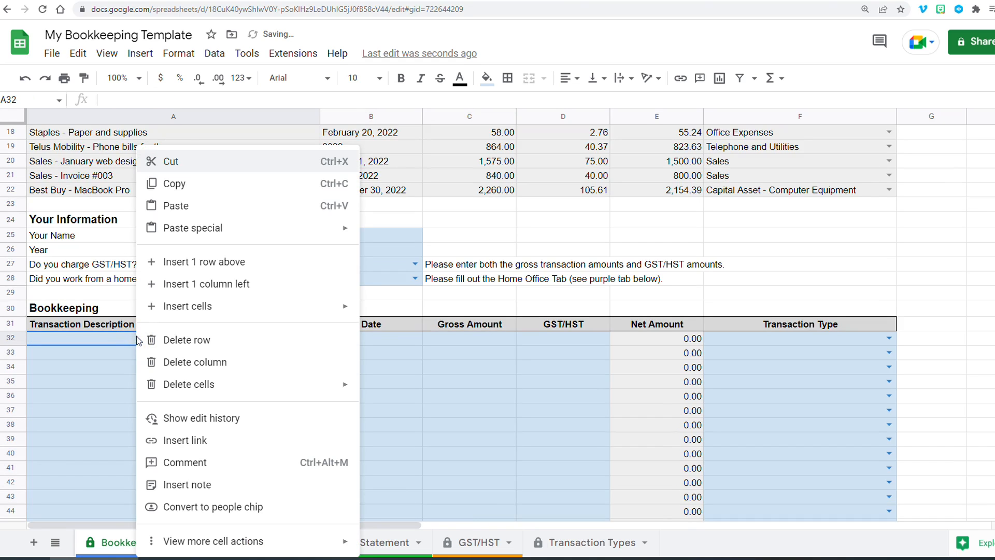
{"action": "left_click", "coordinate": [200, 206]}
- Inspect the re-pasted rows' formatting and undo that paste
{"action": "scroll", "coordinate": [290, 361], "scroll_direction": "down", "scroll_amount": 1}
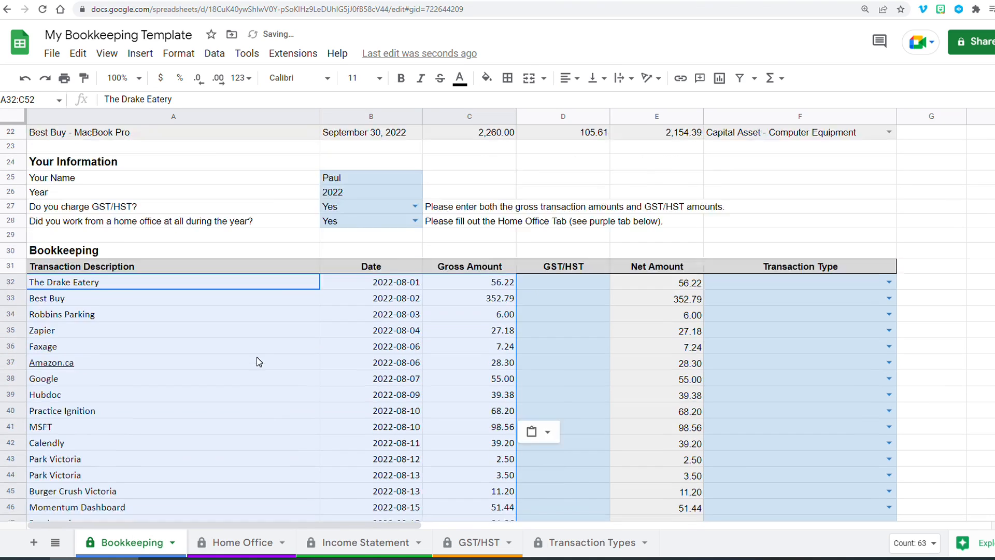
{"action": "scroll", "coordinate": [259, 362], "scroll_direction": "down", "scroll_amount": 1}
{"action": "left_click", "coordinate": [539, 302]}
{"action": "scroll", "coordinate": [354, 361], "scroll_direction": "down", "scroll_amount": 2}
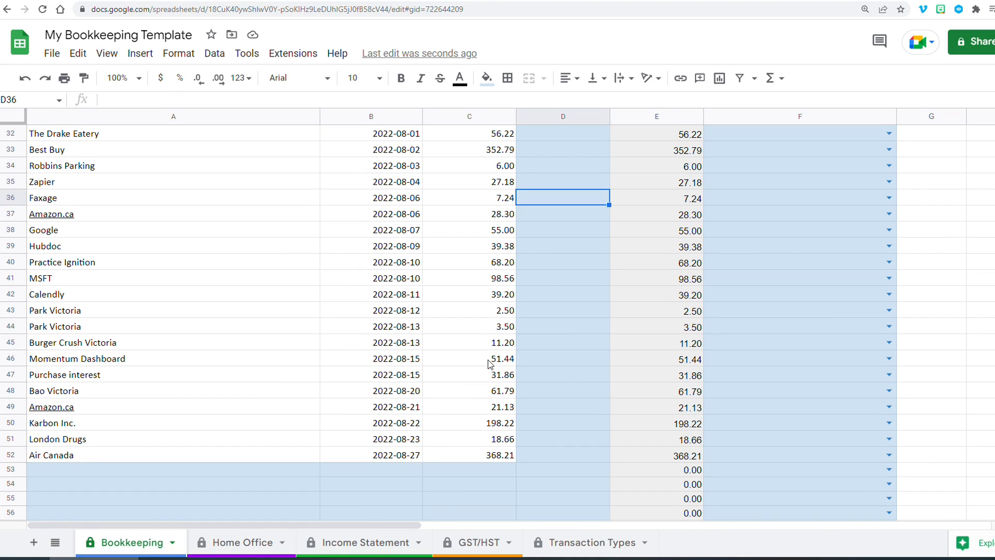
{"action": "scroll", "coordinate": [451, 362], "scroll_direction": "up", "scroll_amount": 5}
{"action": "left_click", "coordinate": [384, 354]}
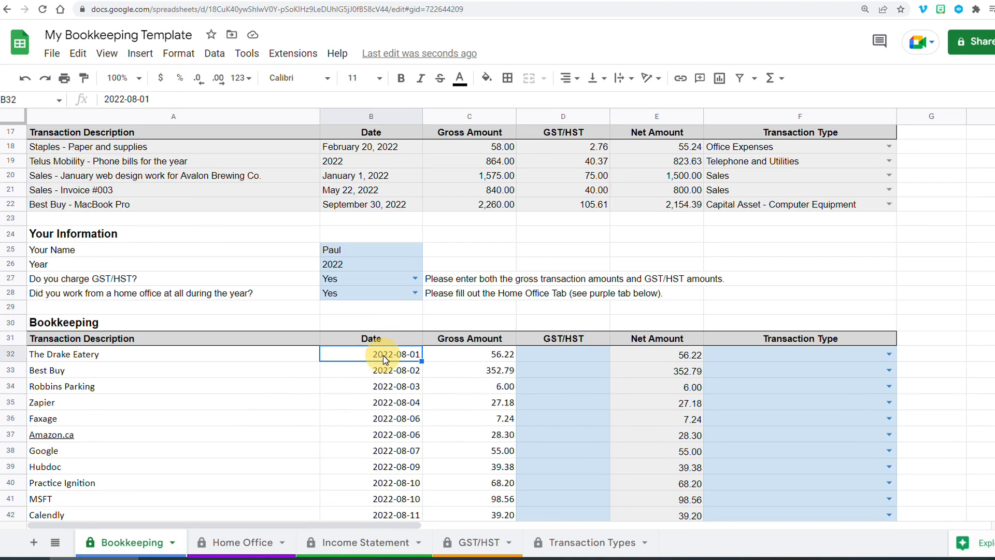
{"action": "scroll", "coordinate": [389, 360], "scroll_direction": "down", "scroll_amount": 2}
{"action": "scroll", "coordinate": [397, 346], "scroll_direction": "down", "scroll_amount": 2}
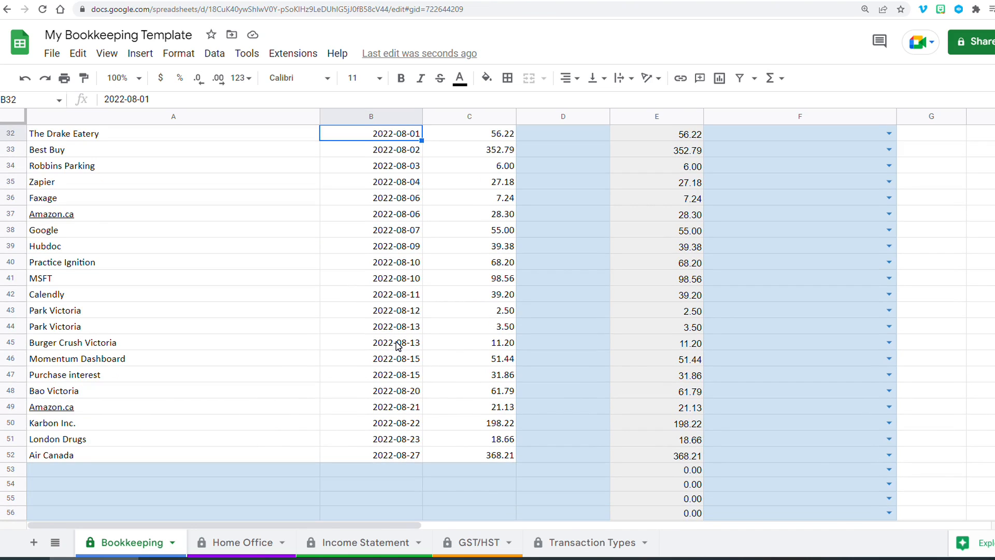
{"action": "key", "text": "ctrl+z"}
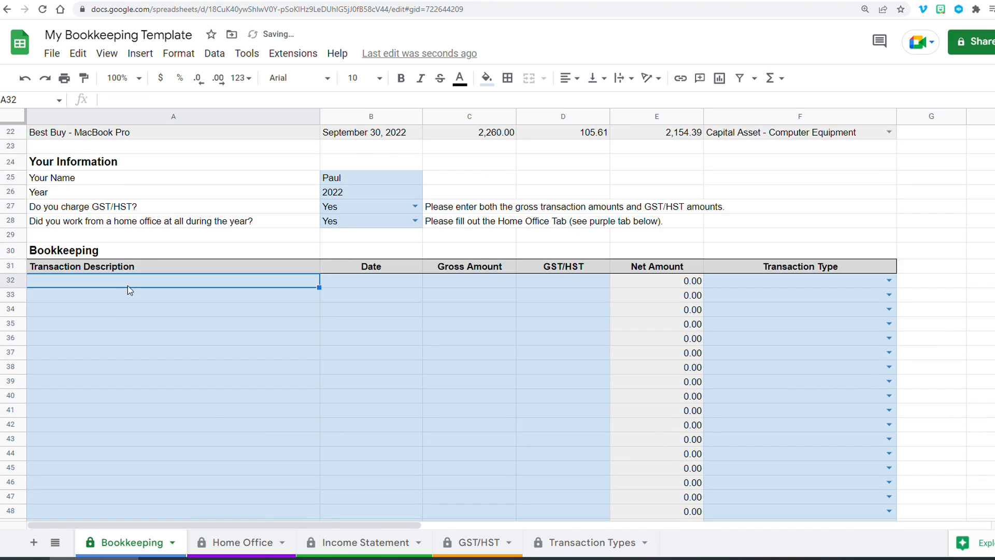
- Paste the copied transactions as values only at the first Bookkeeping row
{"action": "right_click", "coordinate": [127, 285]}
{"action": "mouse_move", "coordinate": [170, 238]}
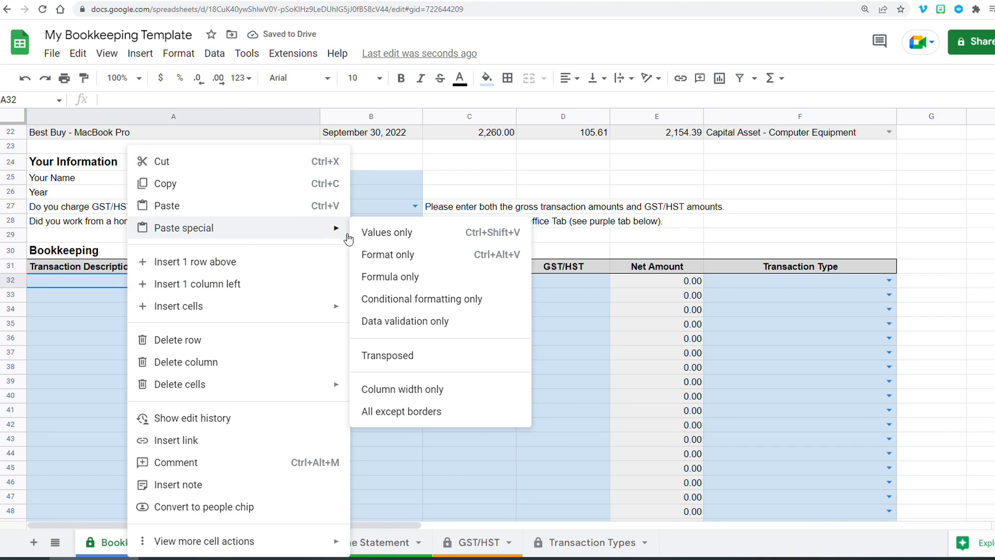
{"action": "left_click", "coordinate": [372, 235]}
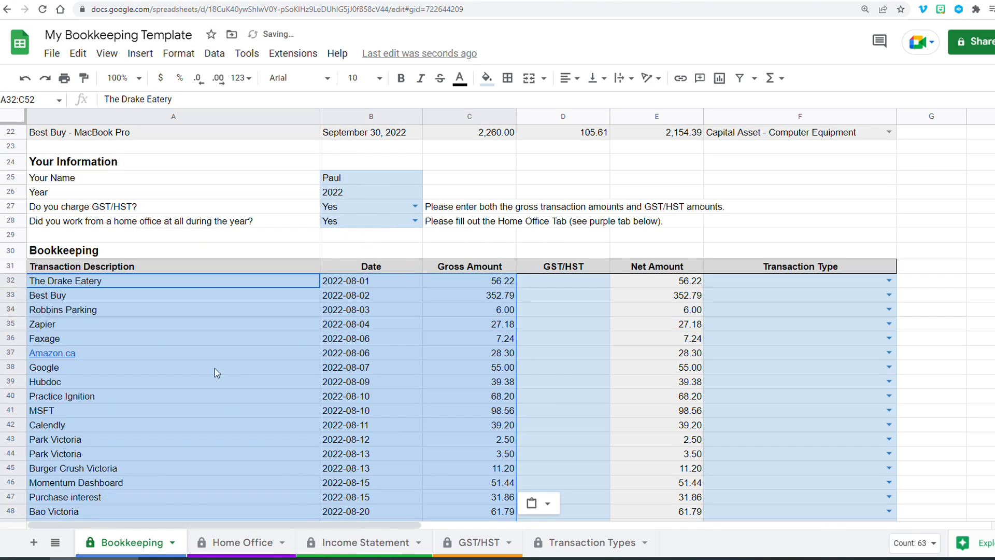
- Remove the hyperlink from the Amazon.ca description in row 37
{"action": "left_click", "coordinate": [199, 359]}
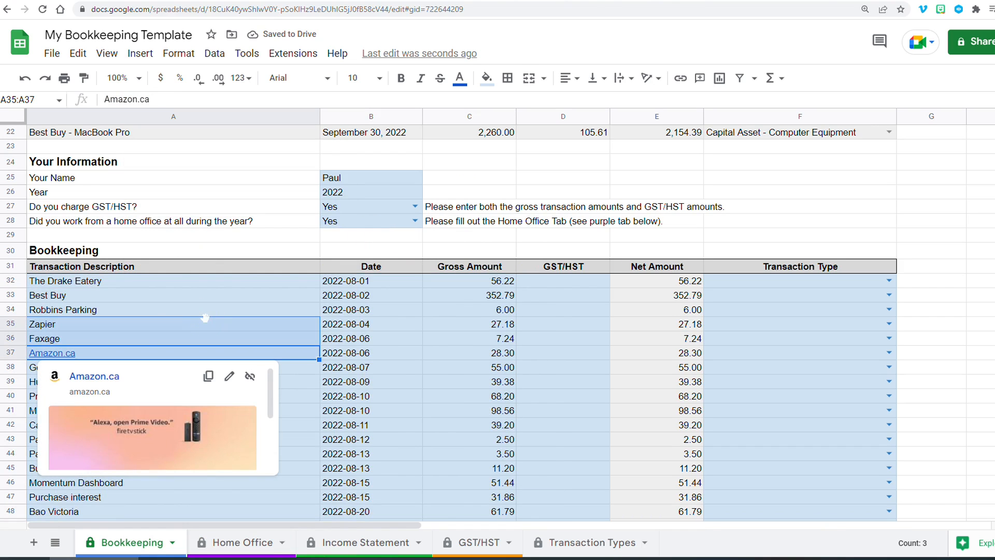
{"action": "left_click", "coordinate": [316, 294]}
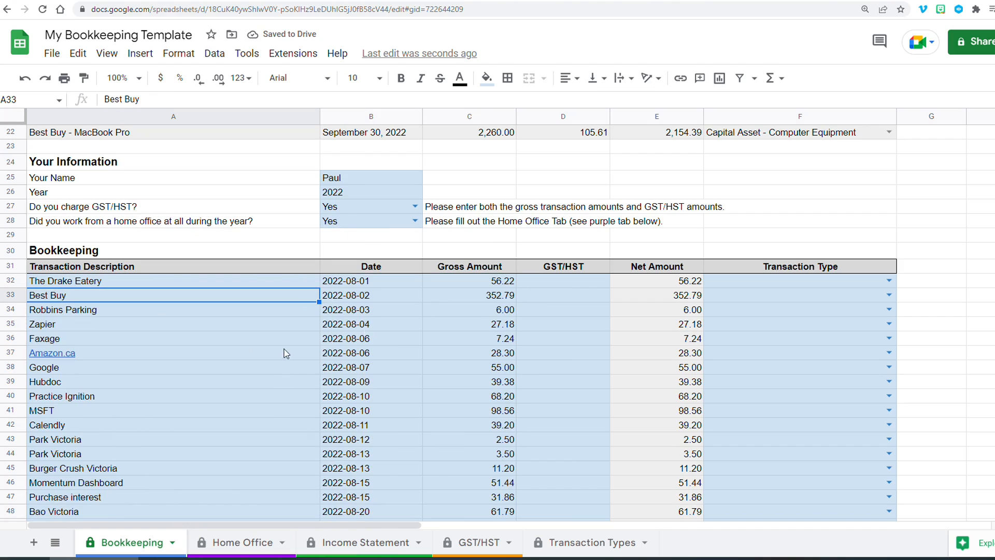
{"action": "left_click", "coordinate": [98, 353]}
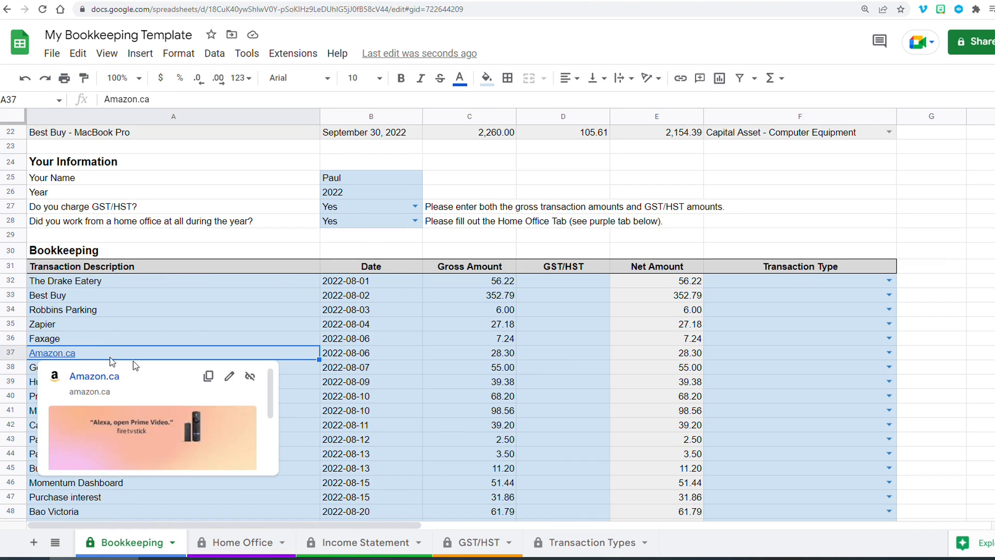
{"action": "left_click", "coordinate": [249, 376]}
- Inspect the first transaction's description, date and gross amount cells
{"action": "left_click", "coordinate": [463, 284]}
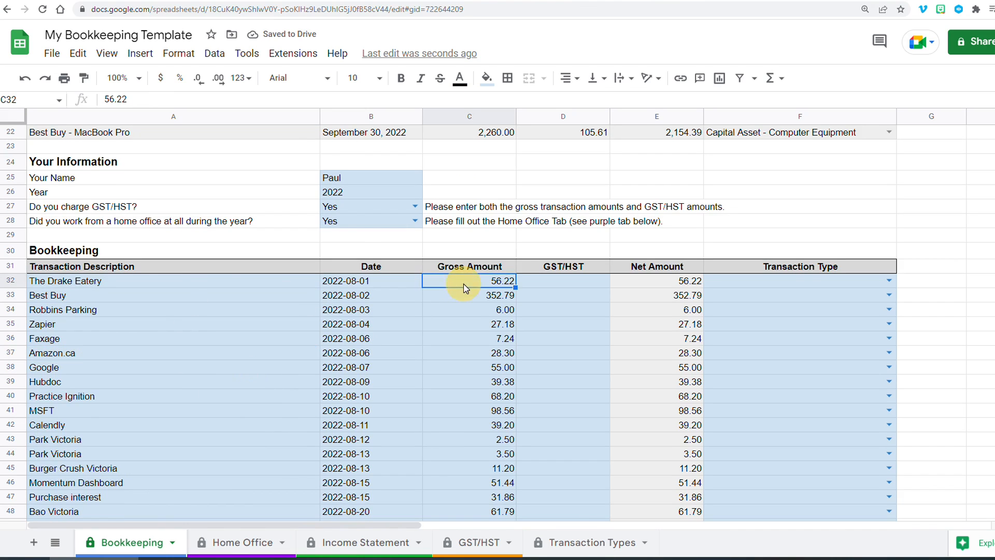
{"action": "left_click", "coordinate": [156, 285]}
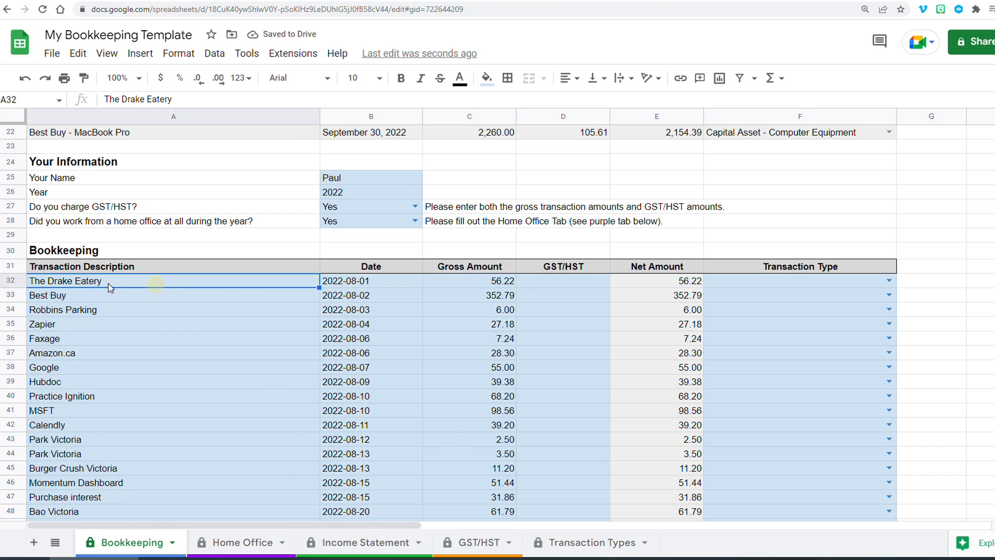
{"action": "left_click", "coordinate": [343, 281]}
{"action": "left_click", "coordinate": [461, 281]}
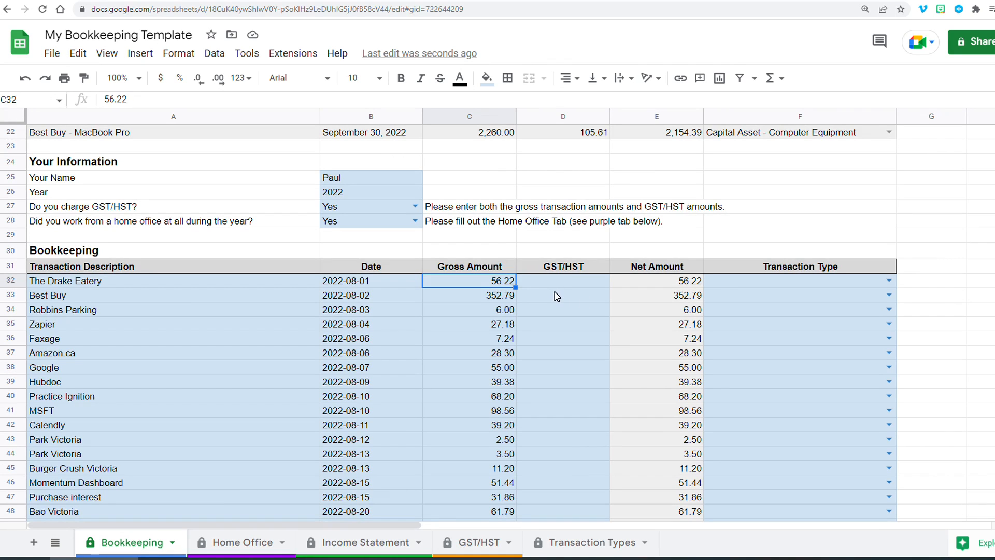
{"action": "scroll", "coordinate": [199, 303], "scroll_direction": "down", "scroll_amount": 1}
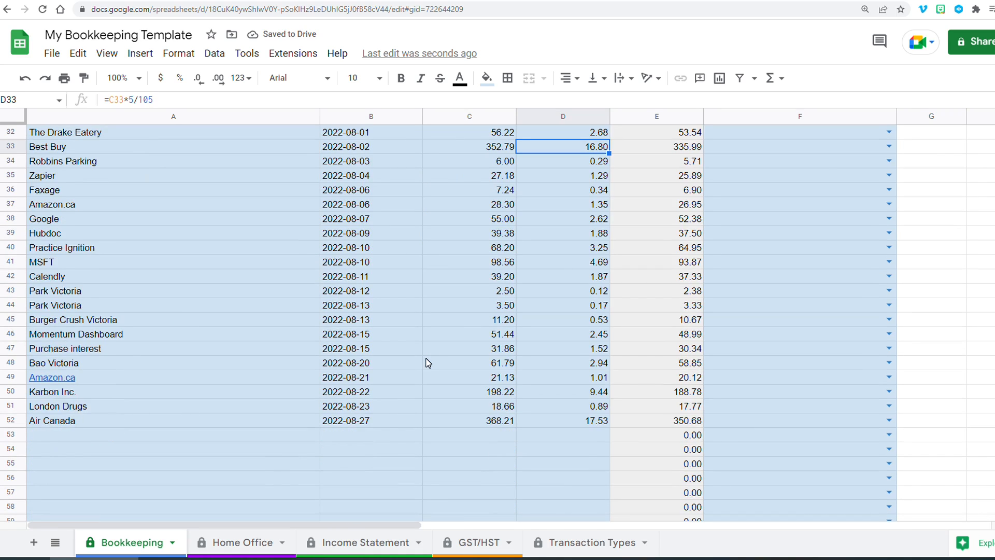
{"action": "scroll", "coordinate": [428, 362], "scroll_direction": "up", "scroll_amount": 1}
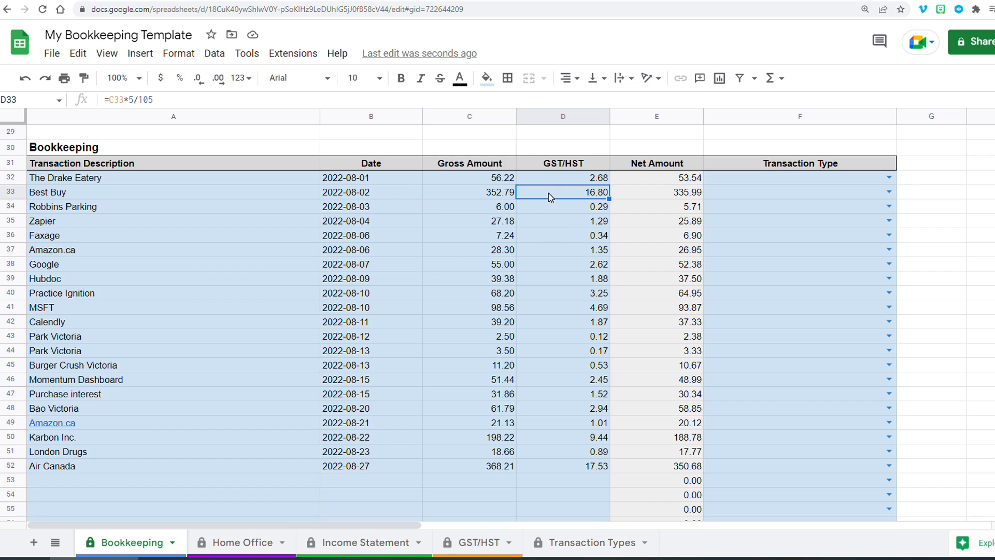
- Switch the GST/HST charge answer to No and clear the GST/HST amounts in D32:D52
{"action": "left_click_drag", "start_coordinate": [551, 177], "coordinate": [565, 466]}
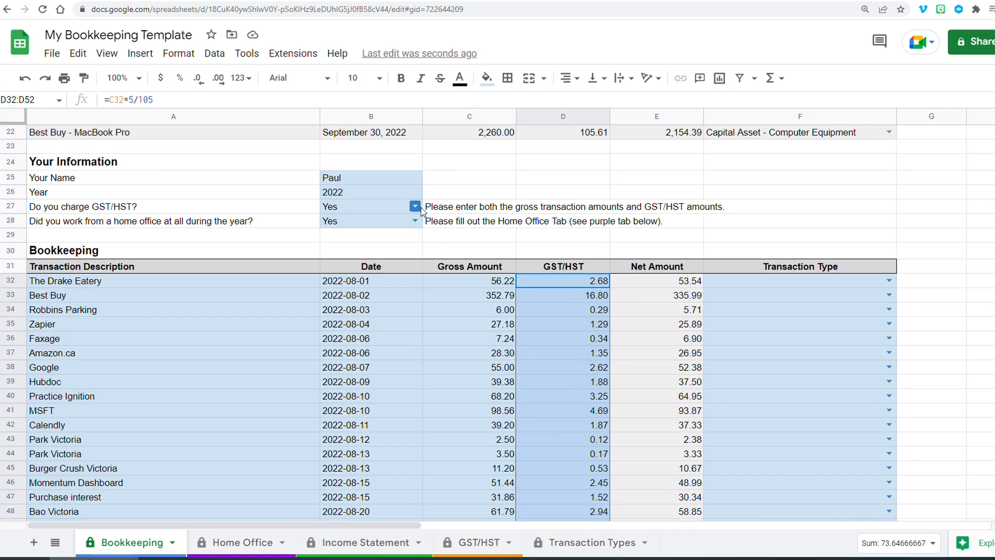
{"action": "left_click", "coordinate": [417, 206]}
{"action": "left_click", "coordinate": [384, 240]}
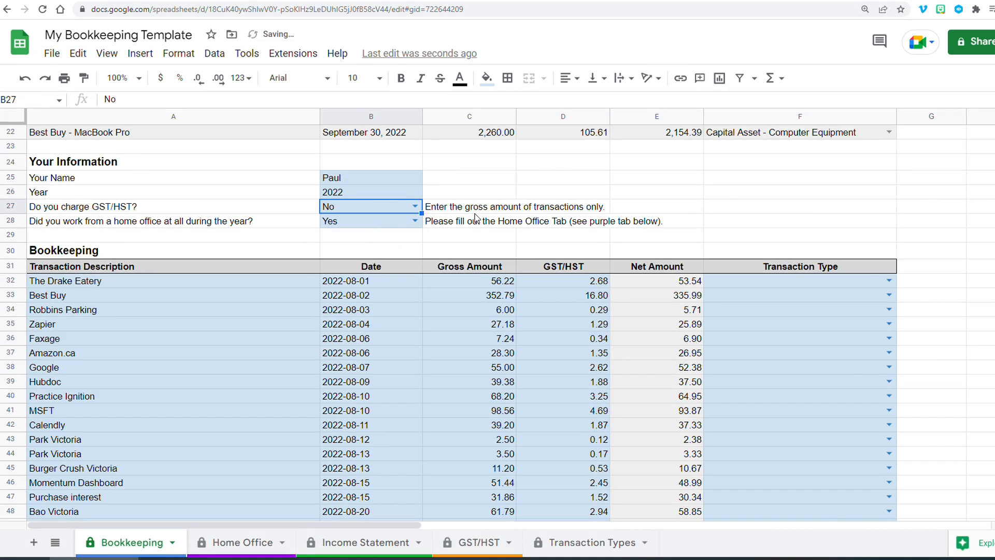
{"action": "left_click_drag", "start_coordinate": [579, 286], "coordinate": [565, 262]}
{"action": "key", "text": "Delete"}
- Undo clearing the GST/HST amounts and switch the GST/HST charge answer back to Yes
{"action": "scroll", "coordinate": [459, 231], "scroll_direction": "up", "scroll_amount": 5}
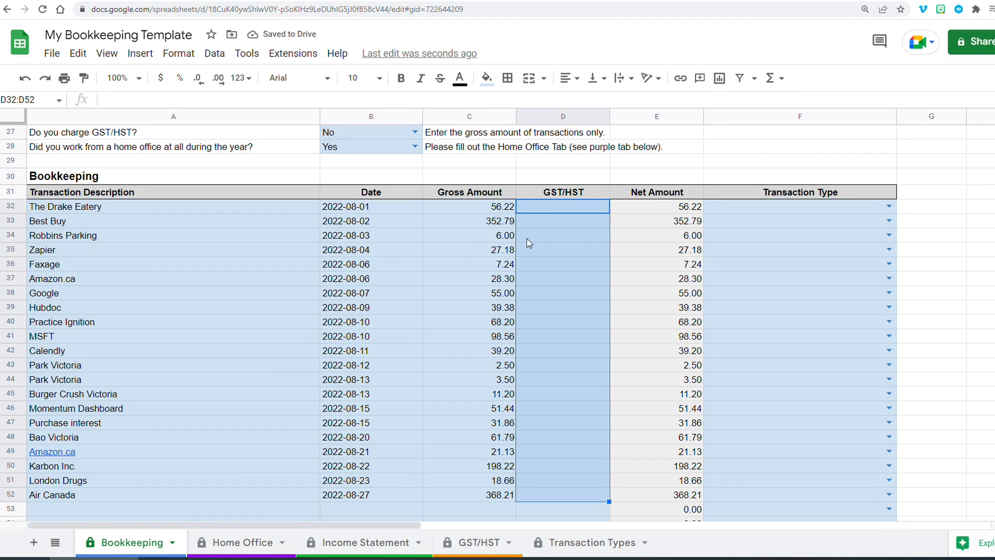
{"action": "key", "text": "ctrl+z"}
{"action": "left_click", "coordinate": [409, 132]}
{"action": "left_click", "coordinate": [382, 150]}
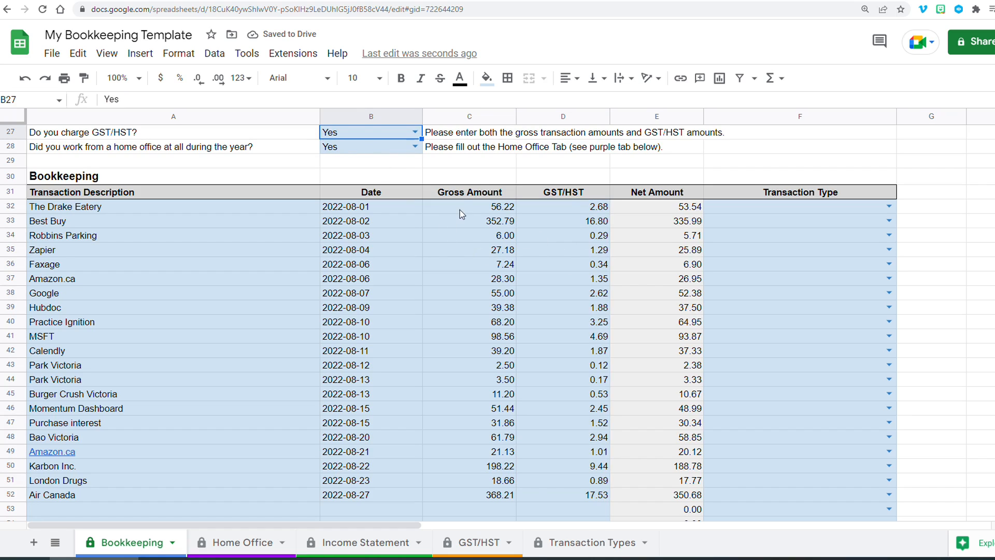
- Set The Drake Eatery transaction's type to Meals and Entertainment
{"action": "left_click", "coordinate": [572, 206]}
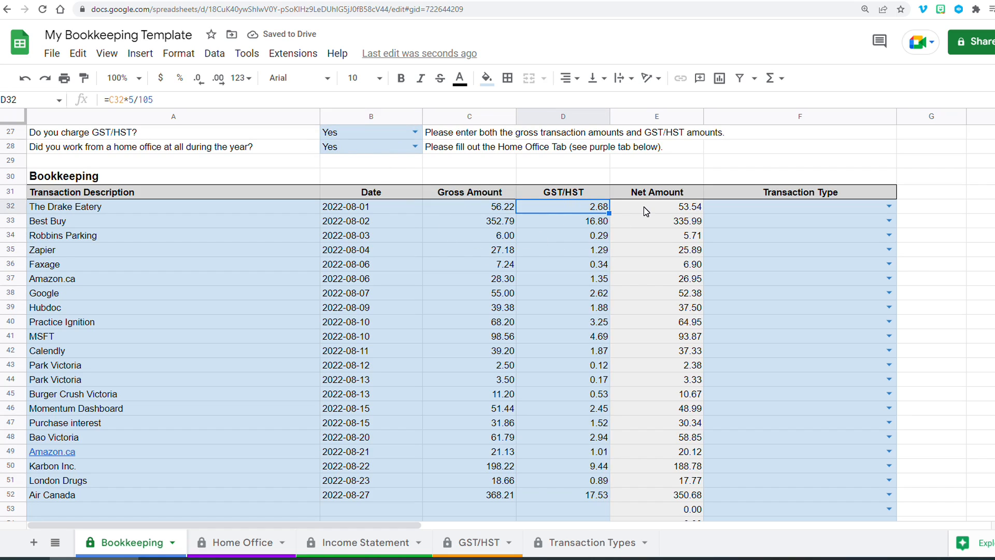
{"action": "left_click", "coordinate": [780, 204]}
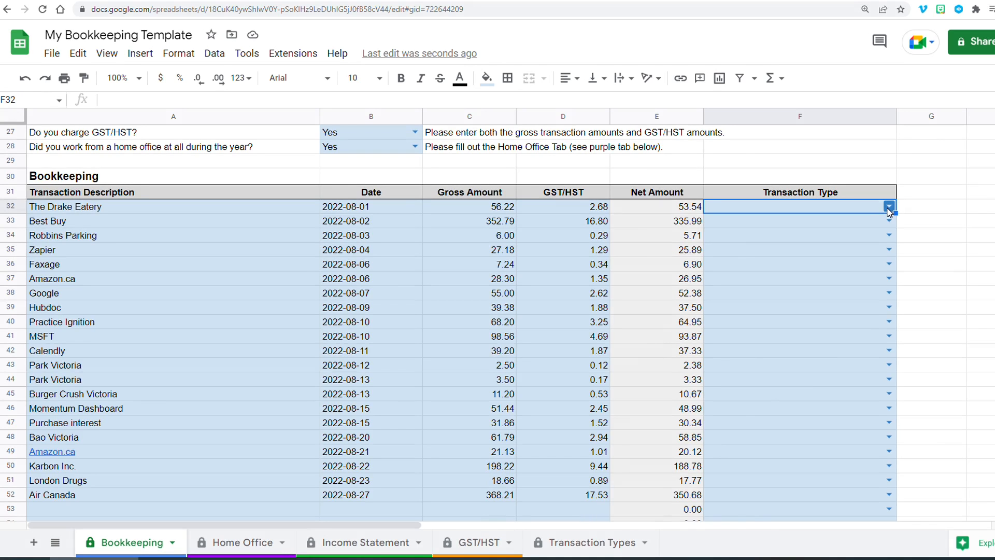
{"action": "double_click", "coordinate": [824, 207]}
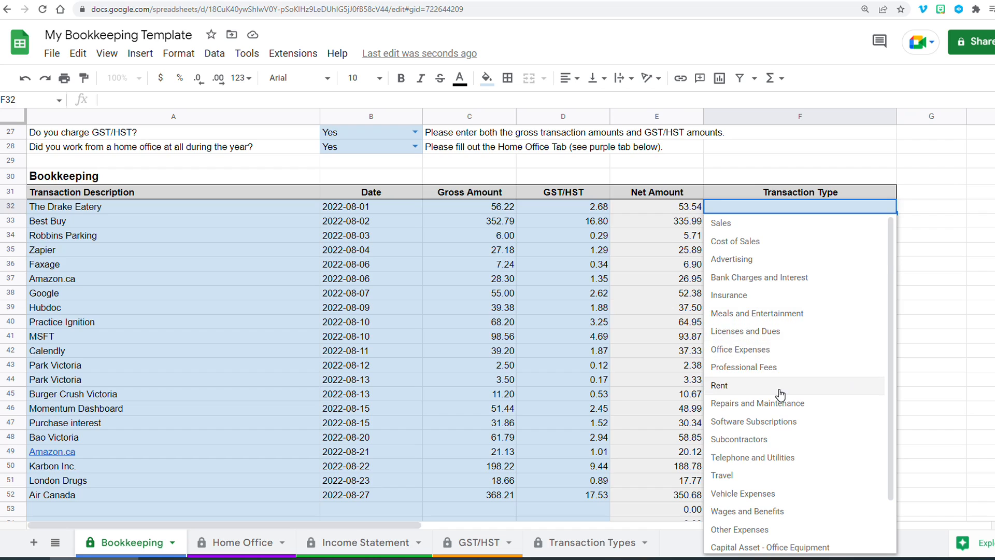
{"action": "scroll", "coordinate": [780, 396], "scroll_direction": "down", "scroll_amount": 1}
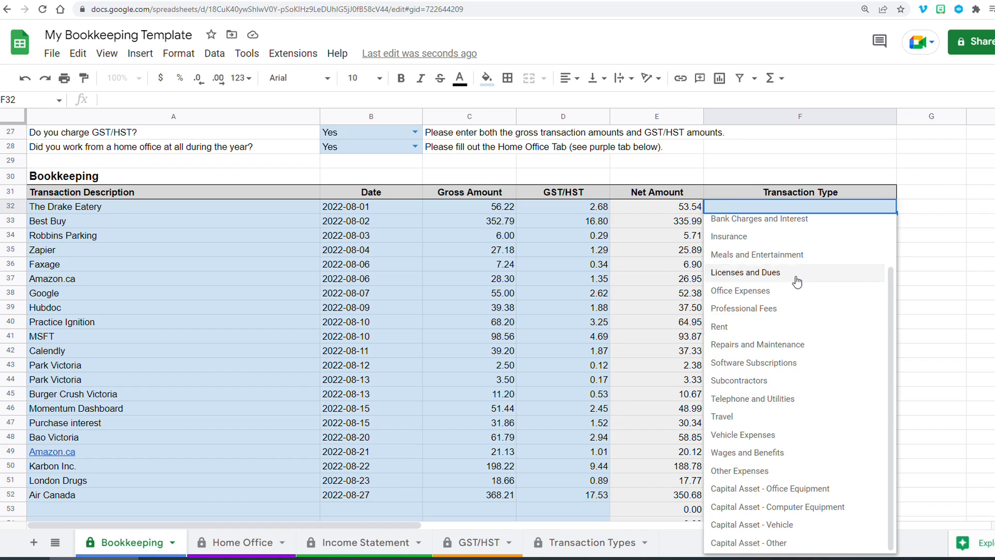
{"action": "left_click", "coordinate": [799, 256]}
- Set the Best Buy transaction's type to Capital Asset - Computer Equipment
{"action": "left_click", "coordinate": [762, 223]}
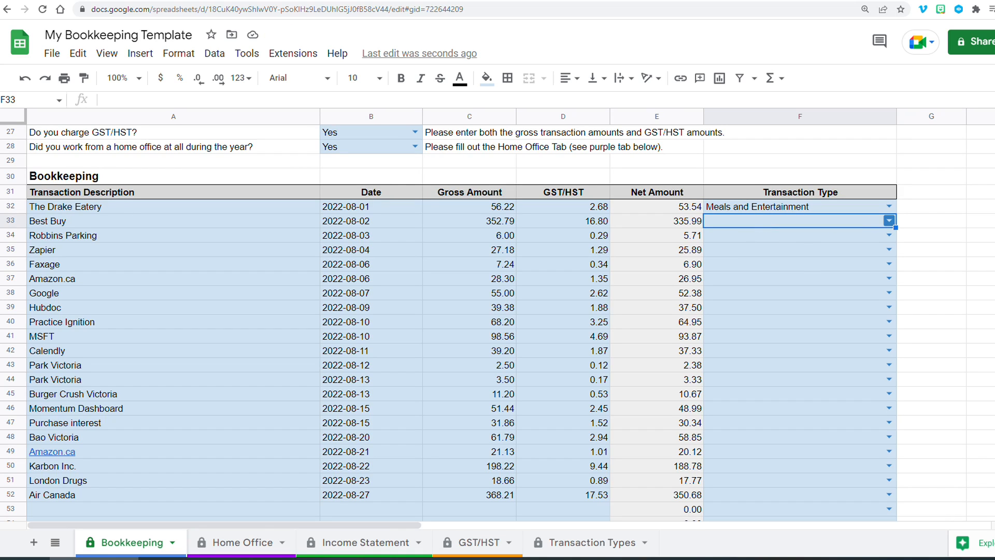
{"action": "left_click", "coordinate": [889, 222]}
{"action": "scroll", "coordinate": [820, 302], "scroll_direction": "down", "scroll_amount": 2}
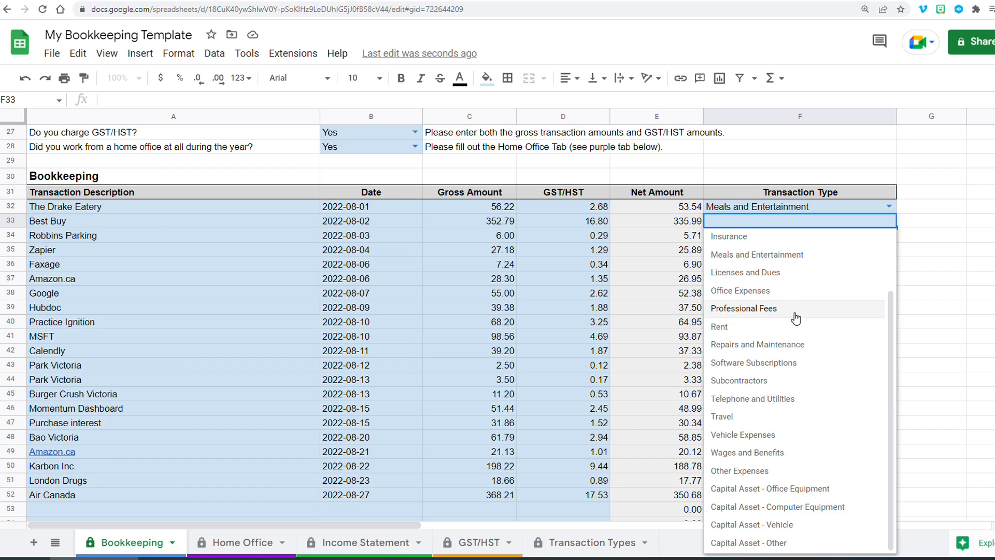
{"action": "left_click", "coordinate": [772, 507]}
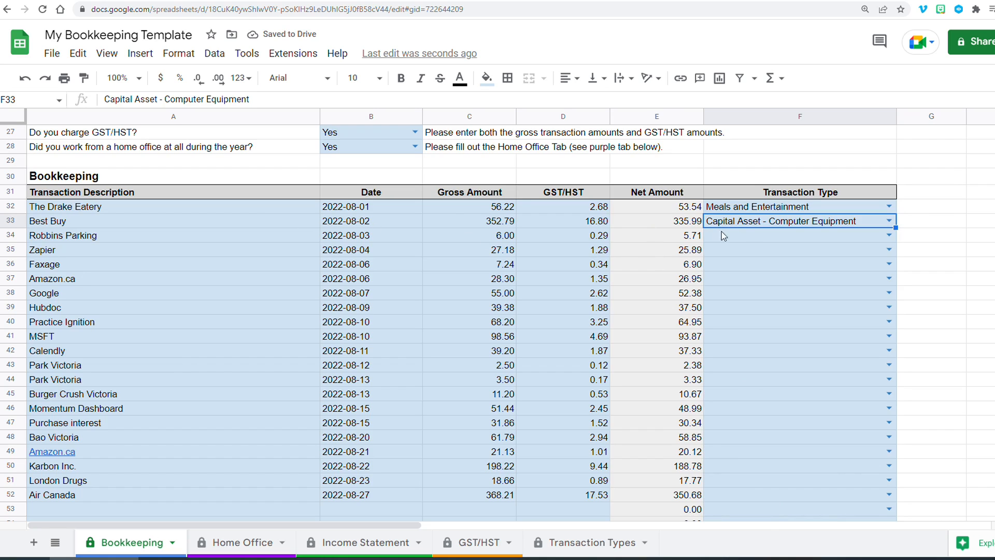
- Check the expense totals on the Income Statement sheet and return to the Bookkeeping sheet
{"action": "left_click", "coordinate": [837, 235]}
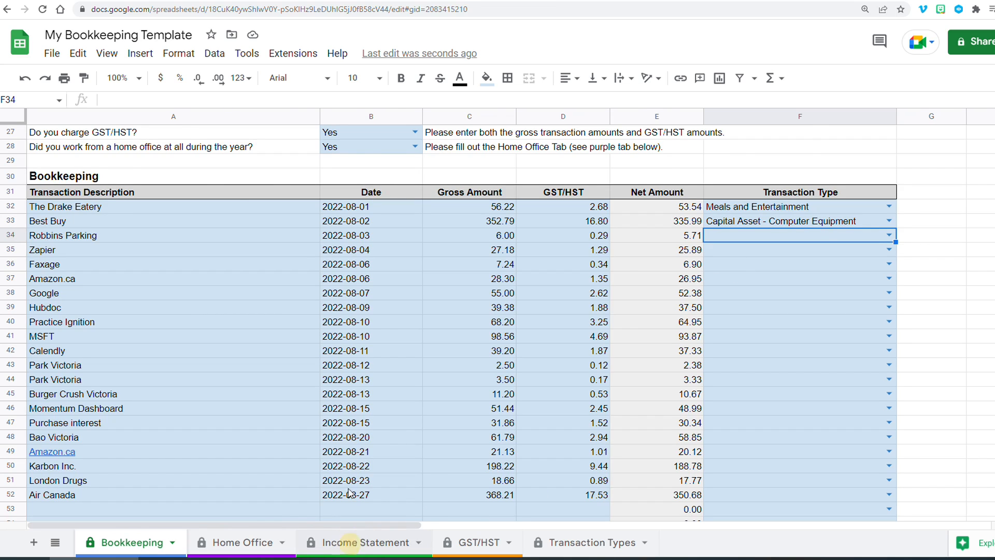
{"action": "left_click", "coordinate": [352, 542]}
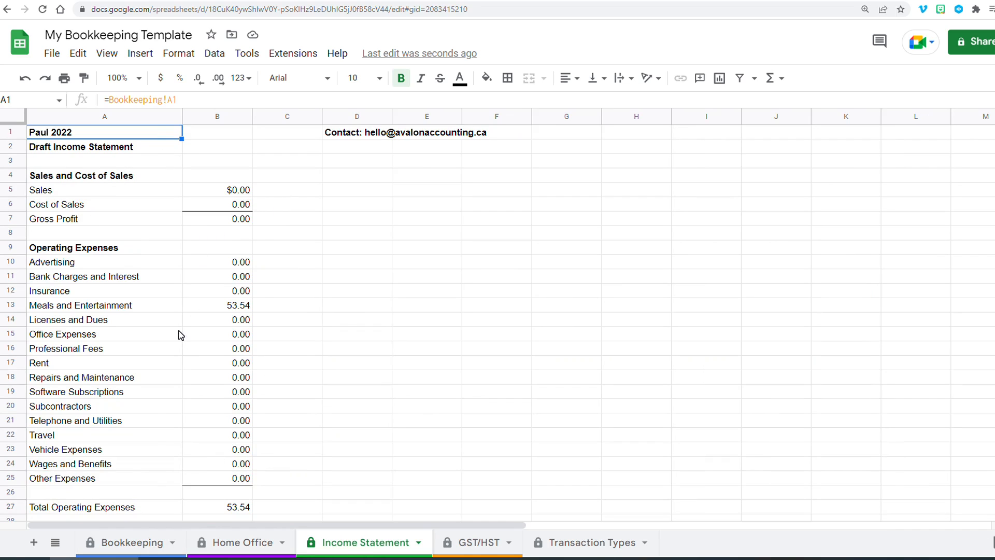
{"action": "left_click", "coordinate": [89, 338]}
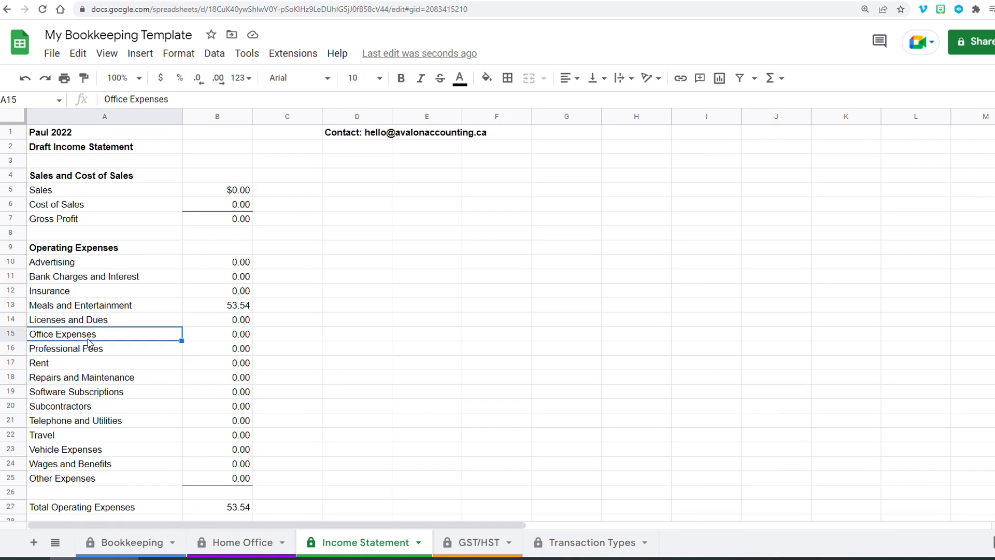
{"action": "left_click", "coordinate": [73, 391]}
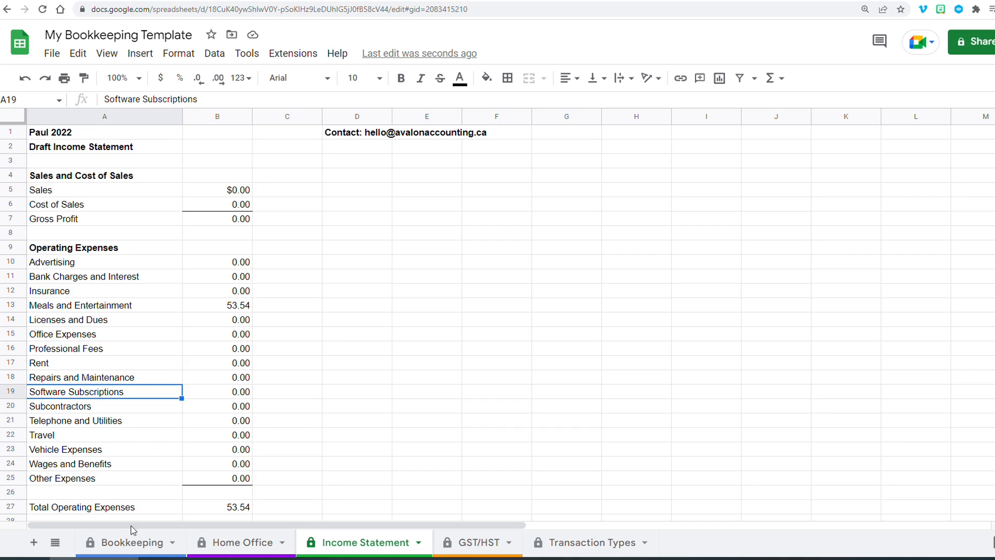
{"action": "left_click", "coordinate": [130, 542]}
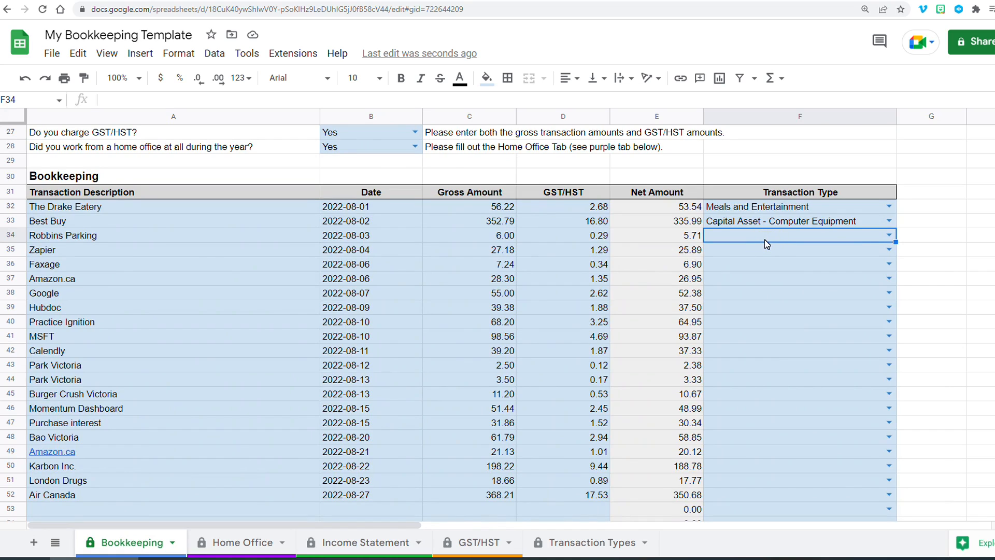
- Set the Robbins Parking transaction's type to Travel
{"action": "left_click", "coordinate": [888, 235]}
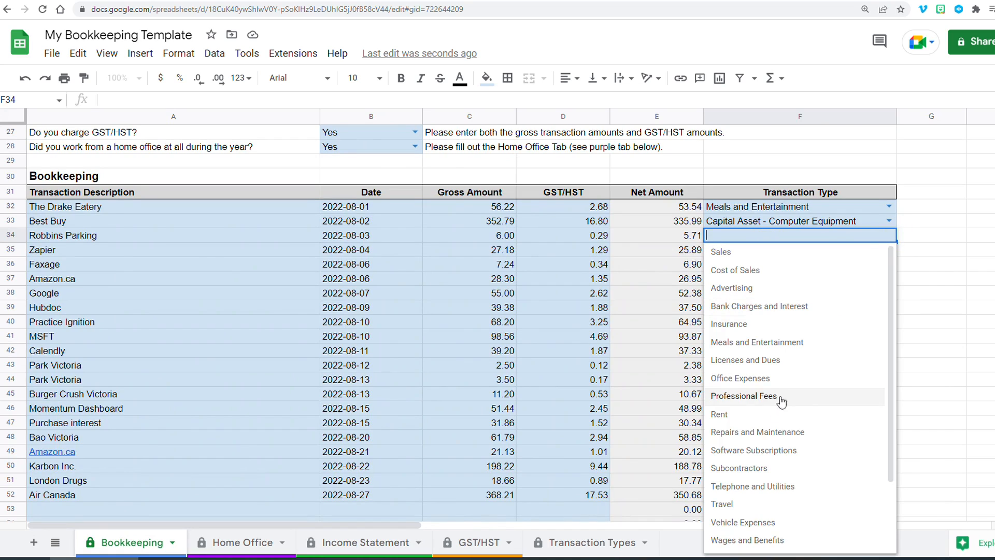
{"action": "left_click", "coordinate": [750, 508]}
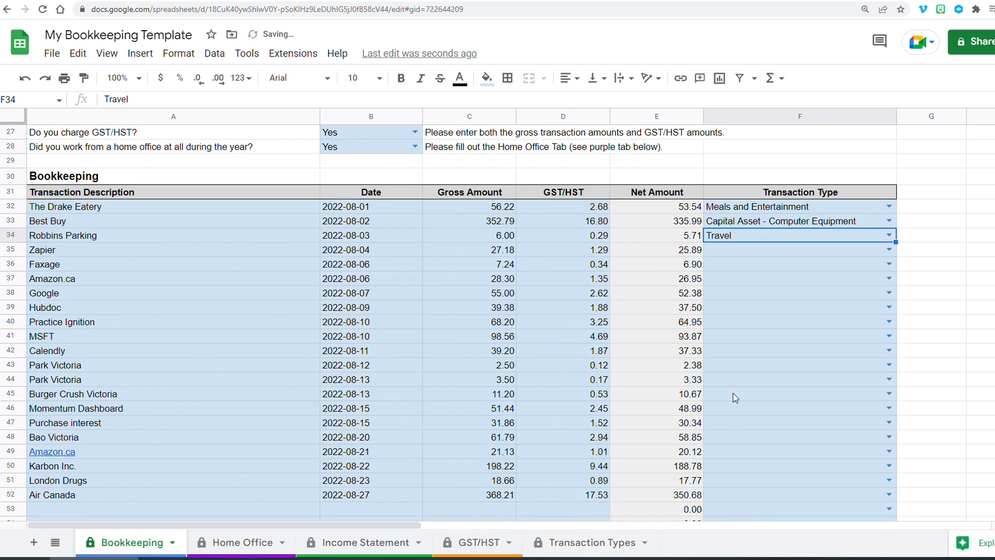
- Set the Zapier and Faxage transactions' types to Software Subscriptions
{"action": "left_click", "coordinate": [762, 249]}
{"action": "left_click", "coordinate": [828, 250]}
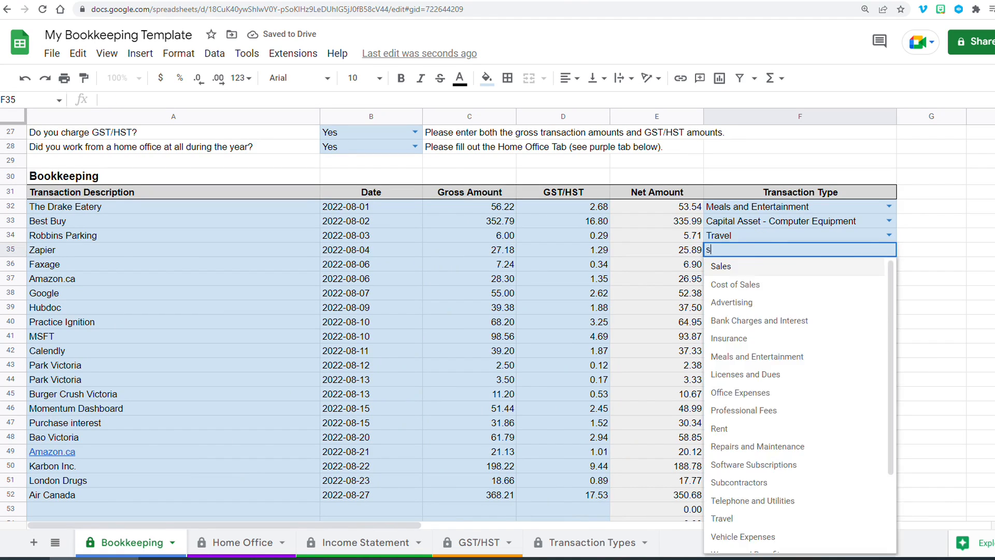
{"action": "type", "text": "sof"}
{"action": "left_click", "coordinate": [828, 269]}
{"action": "left_click", "coordinate": [742, 265]}
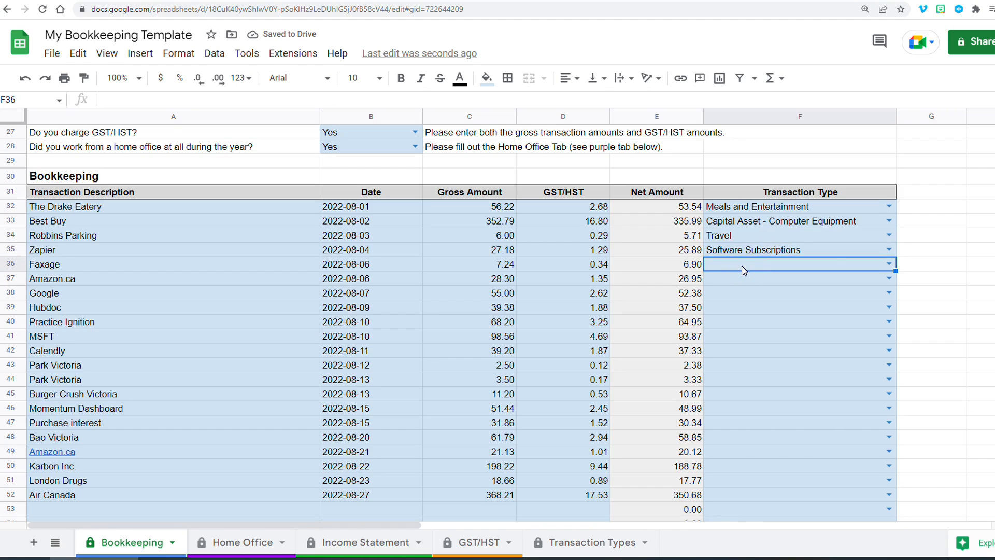
{"action": "type", "text": "saf"}
{"action": "key", "text": "BackSpace"}
{"action": "key", "text": "BackSpace"}
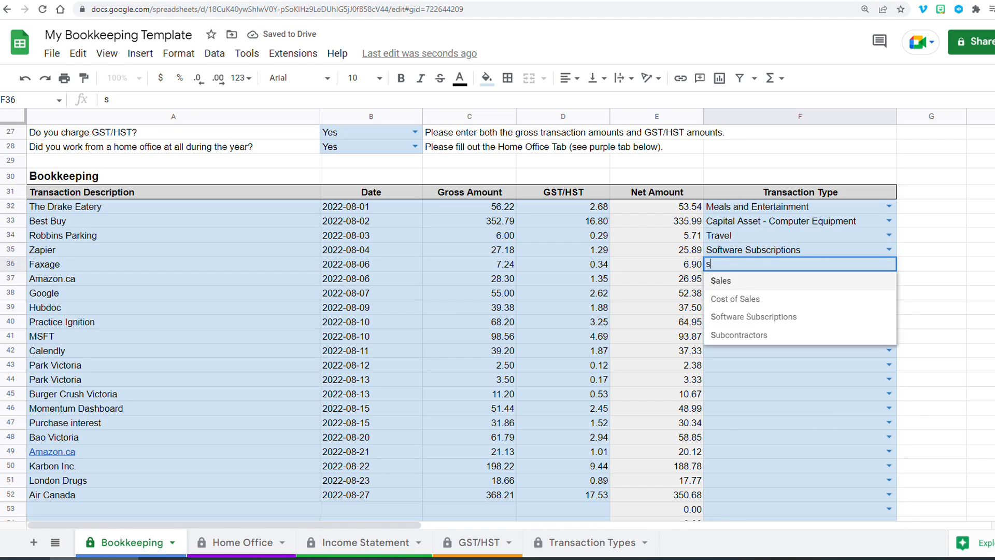
{"action": "type", "text": "o"}
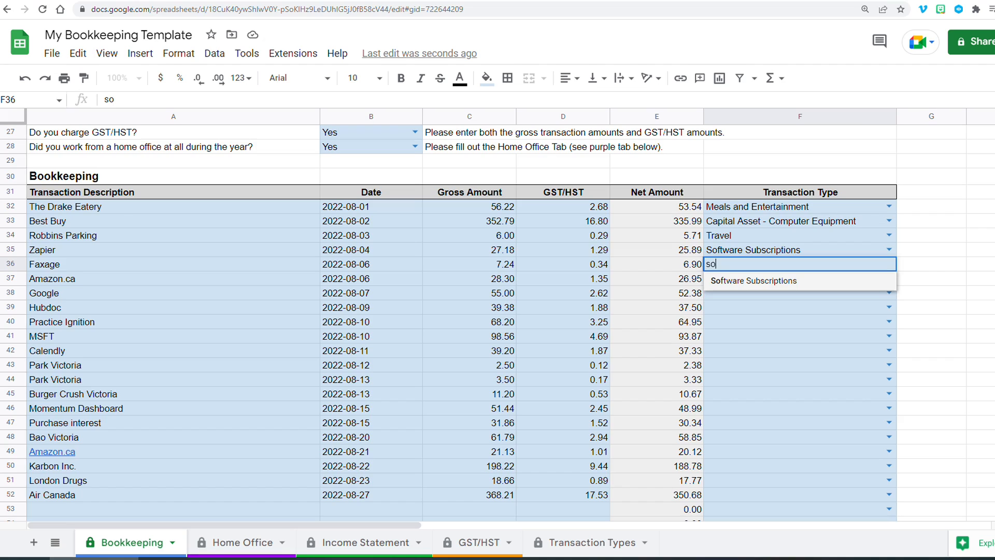
{"action": "left_click", "coordinate": [738, 280]}
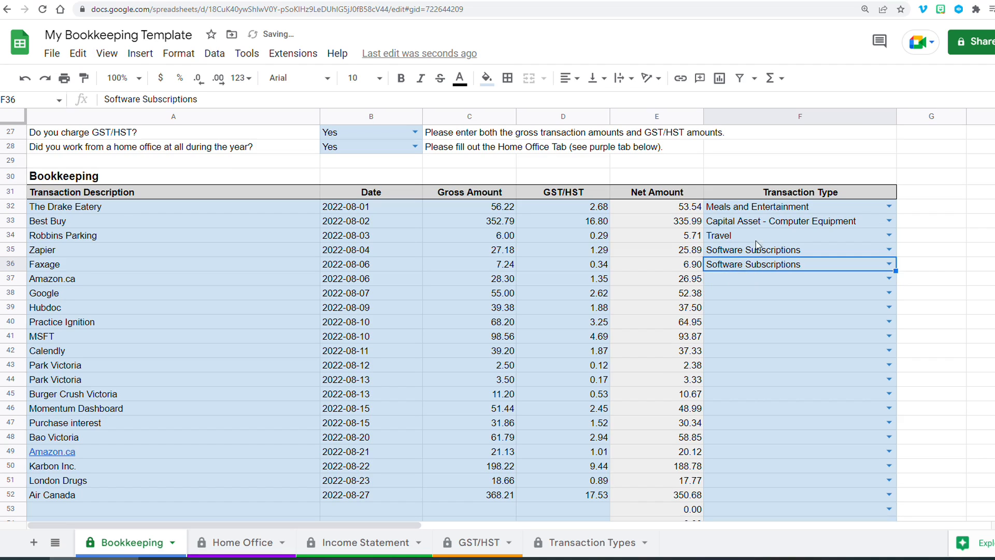
{"action": "left_click", "coordinate": [739, 280]}
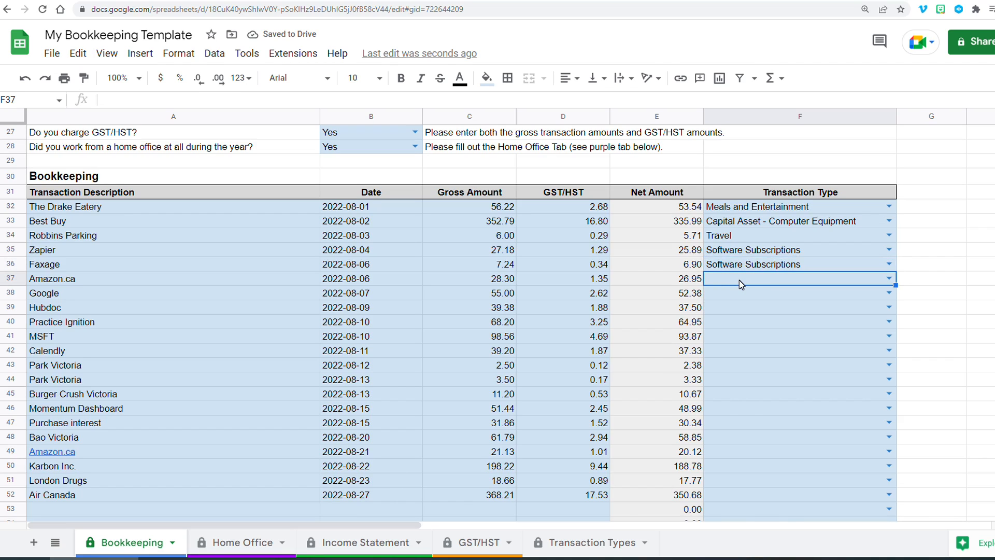
- Set the first Amazon.ca transaction's type to Office Expenses
{"action": "type", "text": "offi"}
{"action": "left_click", "coordinate": [741, 298]}
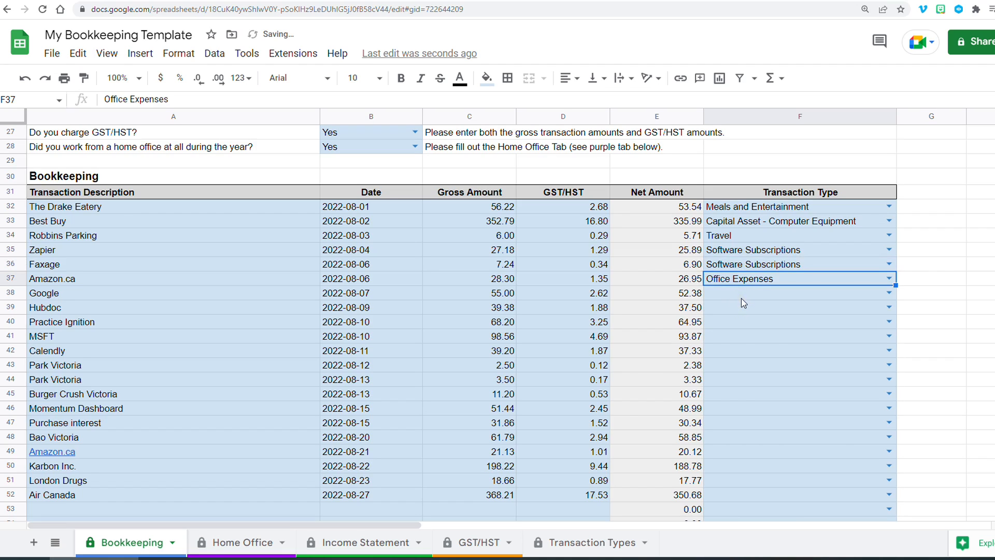
{"action": "left_click", "coordinate": [746, 296]}
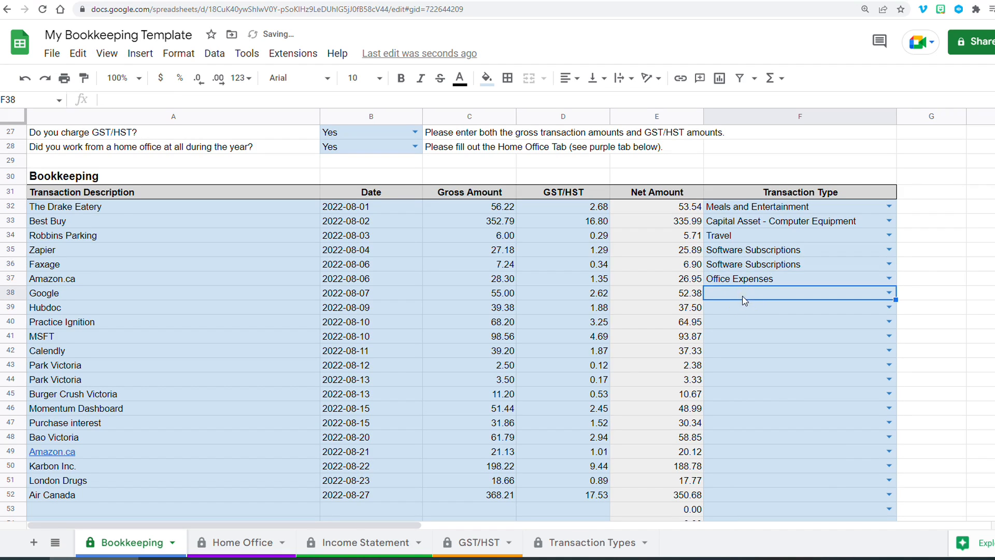
- Set the Google, Hubdoc and Practice Ignition transactions' types to Software Subscriptions
{"action": "type", "text": "sof"}
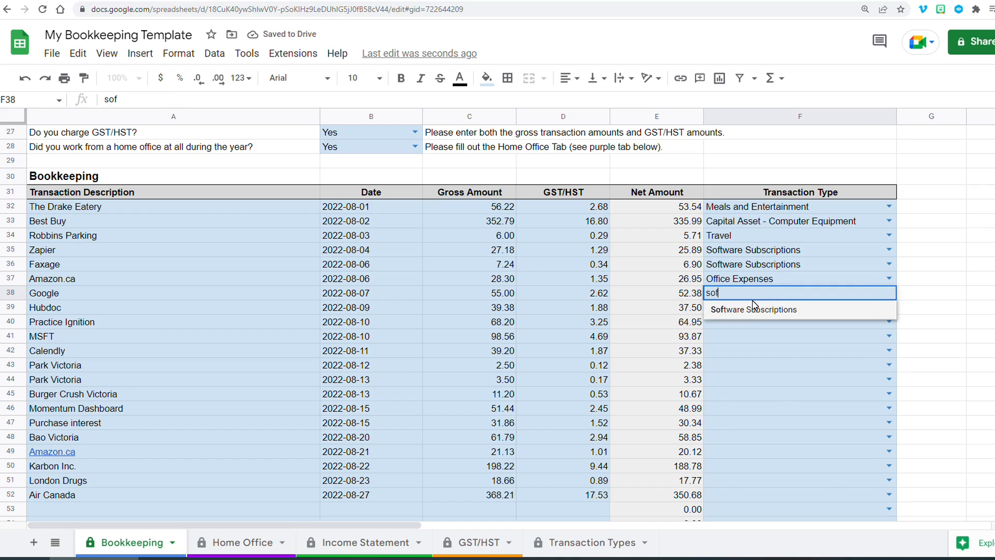
{"action": "left_click", "coordinate": [752, 307]}
{"action": "left_click", "coordinate": [739, 308]}
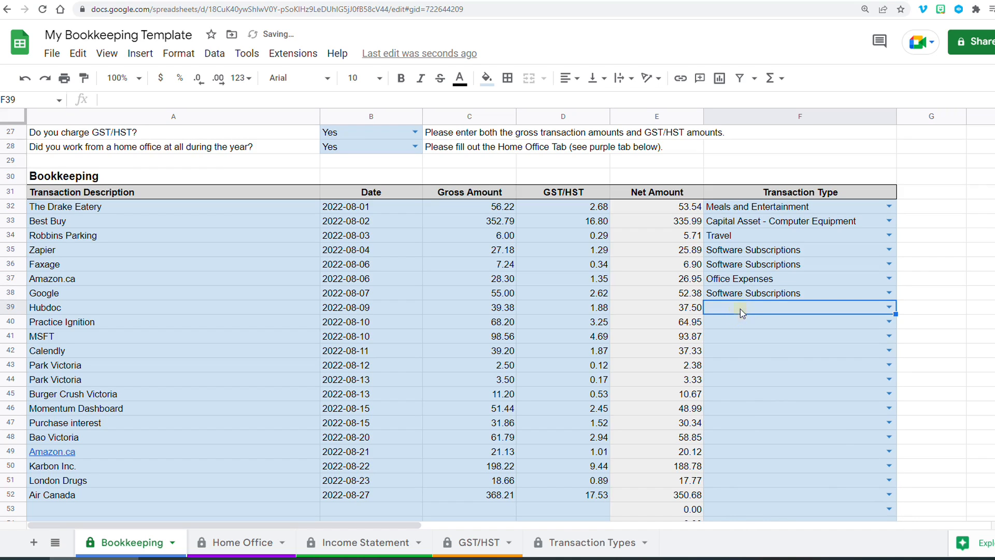
{"action": "type", "text": "sof"}
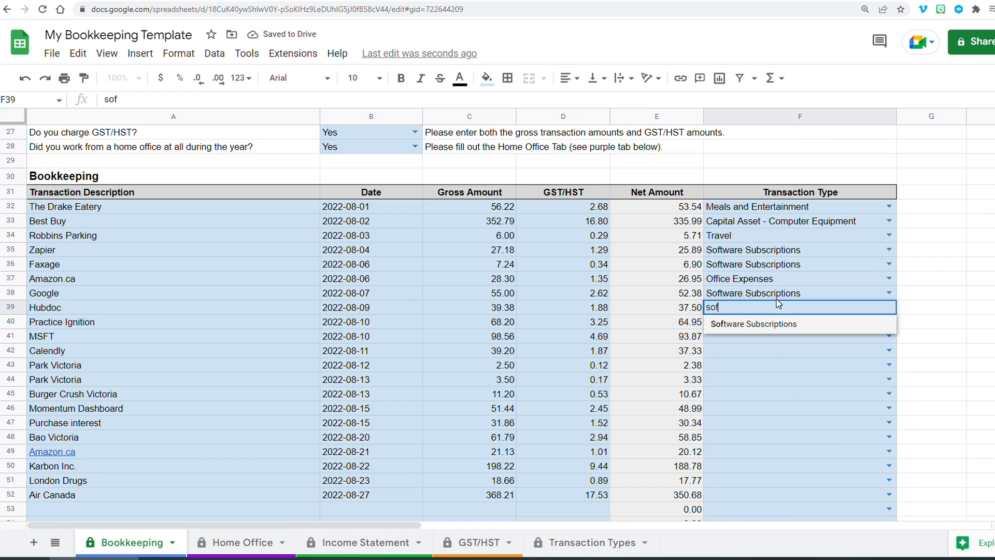
{"action": "left_click", "coordinate": [756, 325]}
{"action": "left_click", "coordinate": [752, 331]}
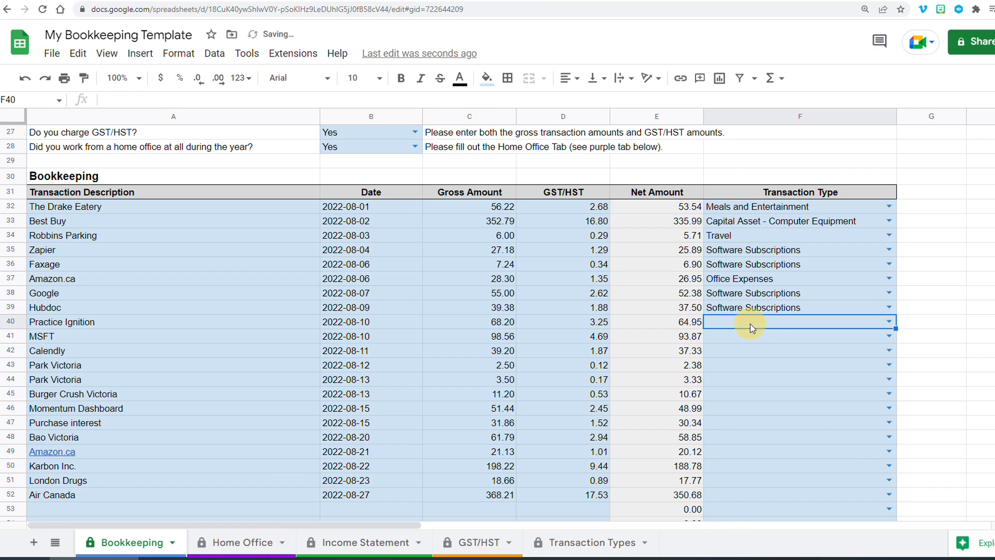
{"action": "type", "text": "sof"}
{"action": "left_click", "coordinate": [754, 338]}
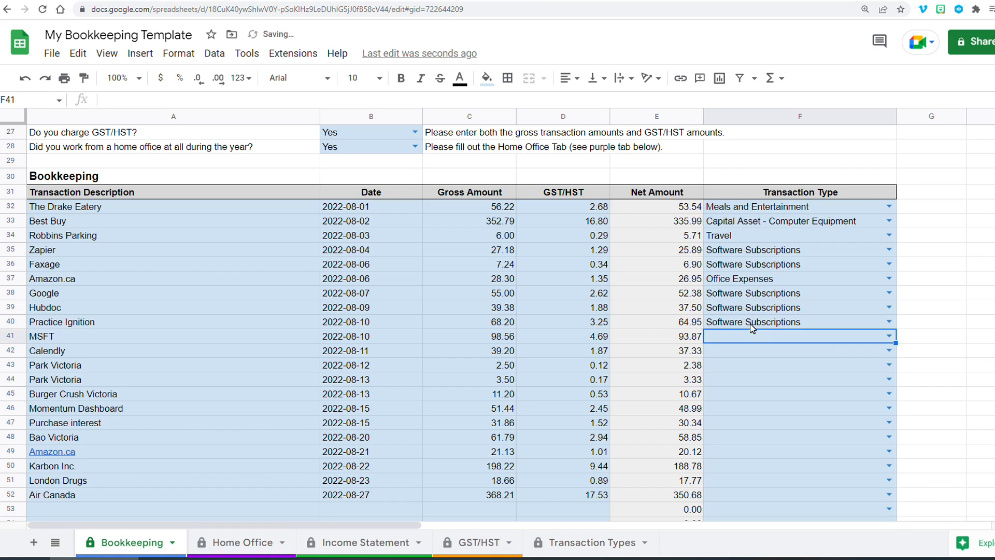
- Copy Software Subscriptions into the MSFT and Calendly transactions' types
{"action": "key", "text": "ctrl+c"}
{"action": "left_click", "coordinate": [704, 336]}
{"action": "key", "text": "ctrl+v"}
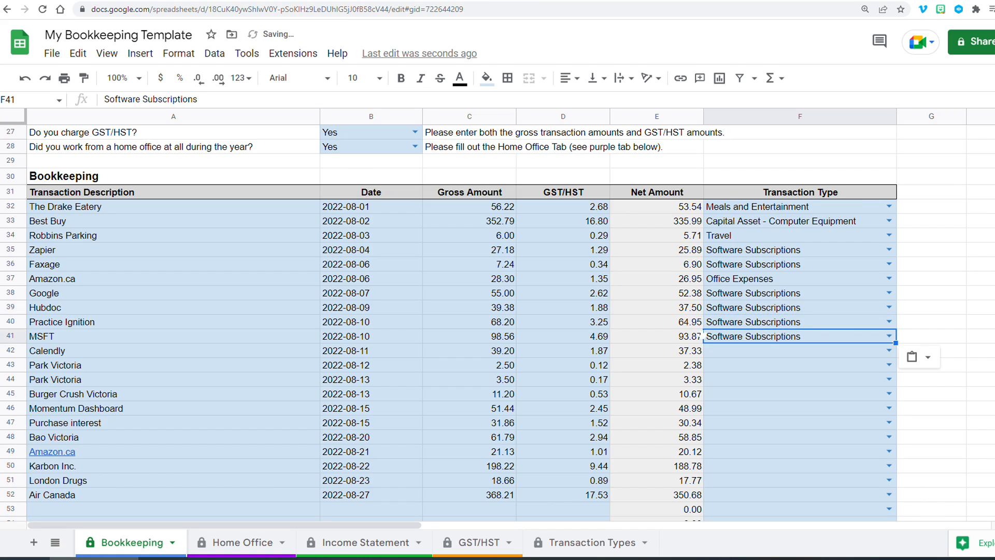
{"action": "left_click", "coordinate": [732, 350]}
{"action": "key", "text": "ctrl+v"}
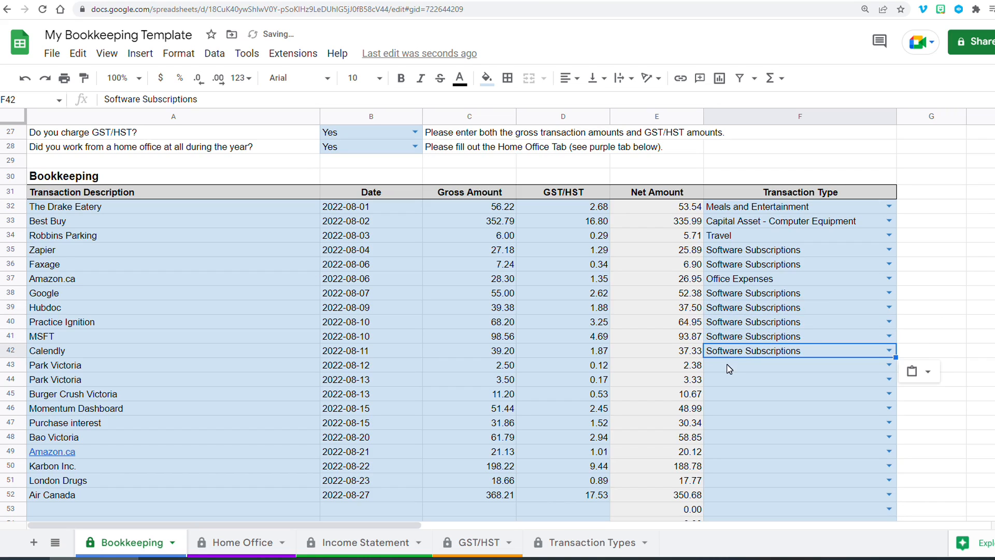
- Set both Park Victoria transactions' types to Travel
{"action": "left_click", "coordinate": [725, 367]}
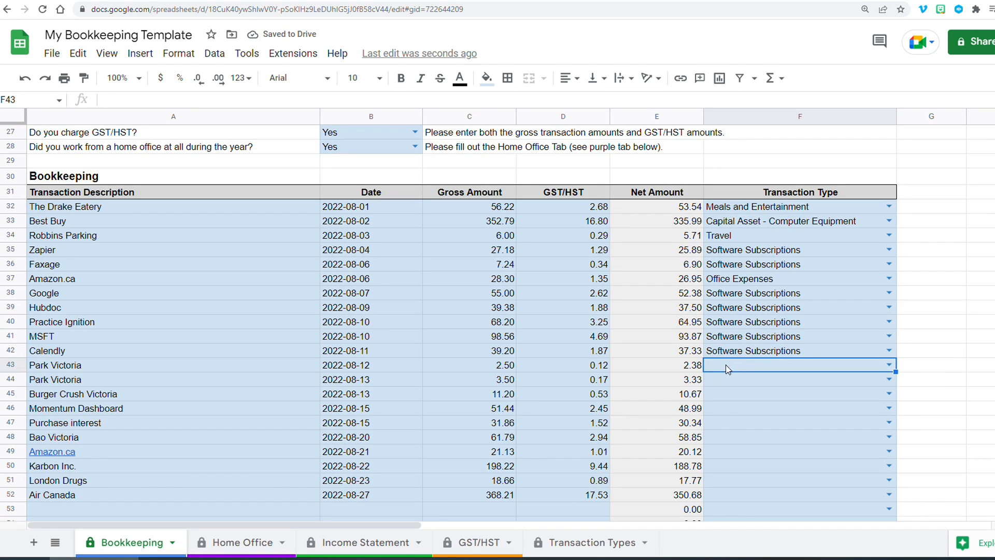
{"action": "type", "text": "Travel"}
{"action": "key", "text": "Return"}
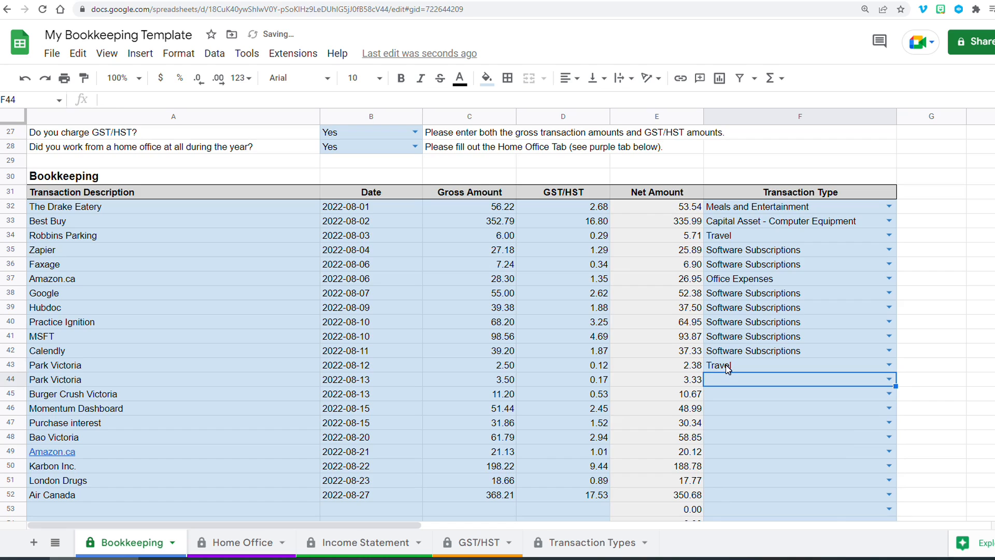
{"action": "type", "text": "Travel"}
{"action": "key", "text": "Return"}
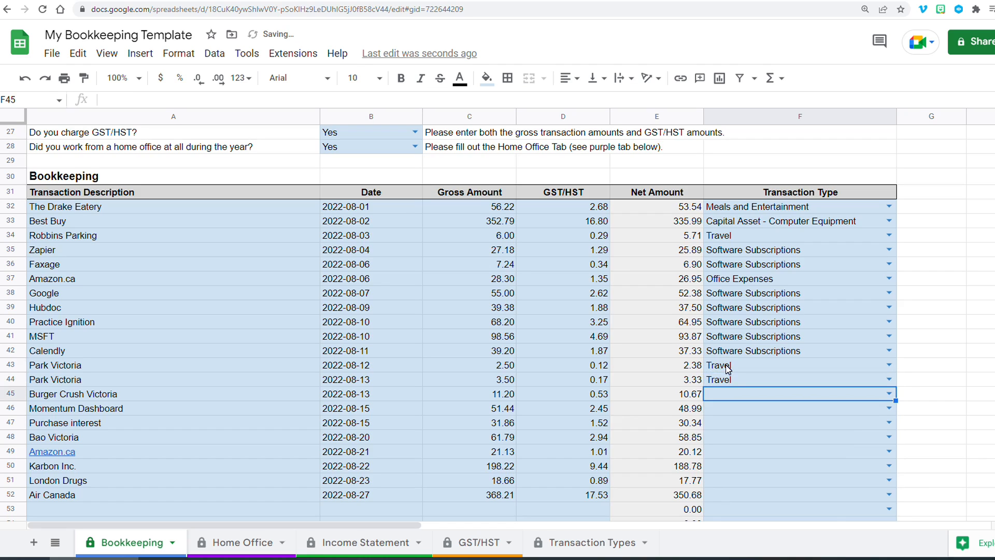
- Set Burger Crush Victoria's type to Meals and Entertainment and Momentum Dashboard's type to Software Subscriptions
{"action": "type", "text": "meals"}
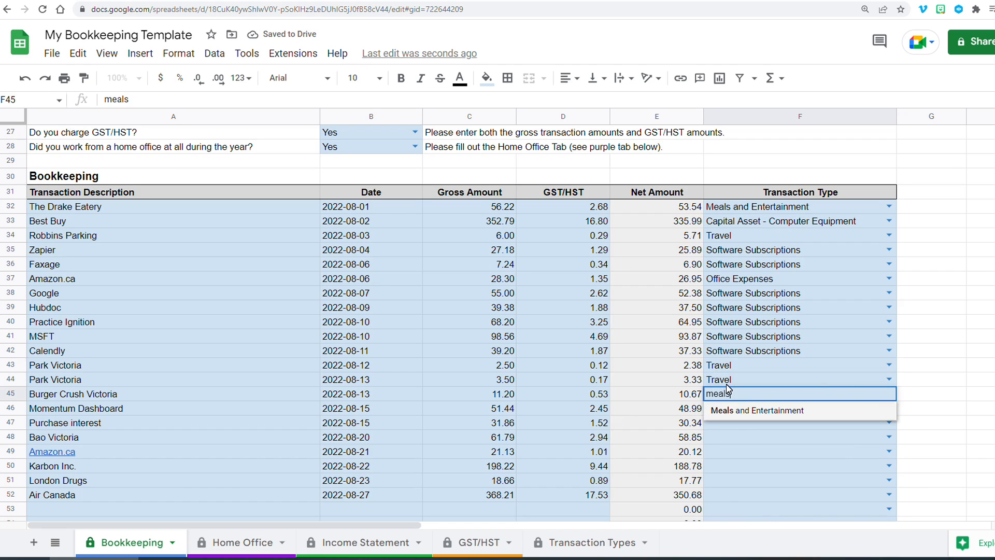
{"action": "left_click", "coordinate": [737, 415]}
{"action": "left_click", "coordinate": [735, 411]}
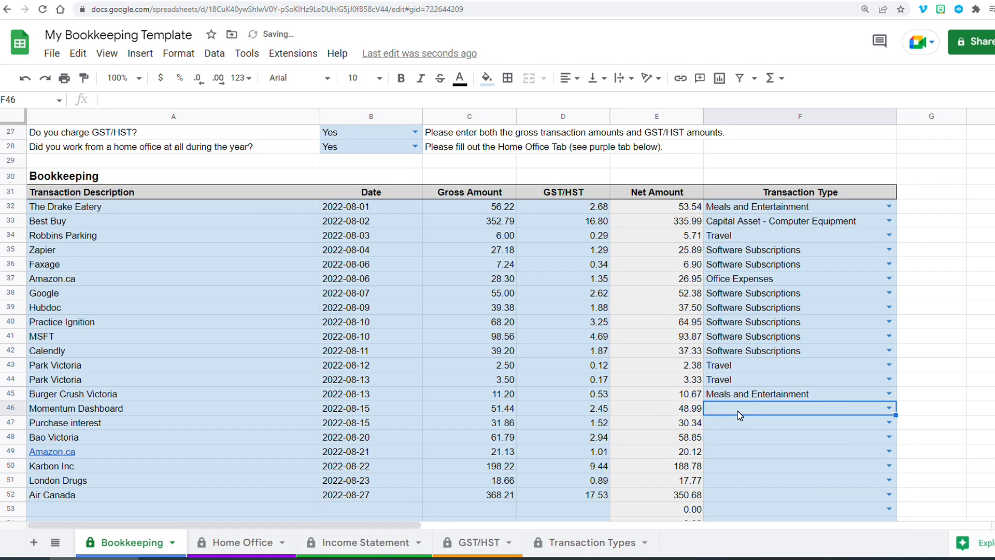
{"action": "type", "text": "sof"}
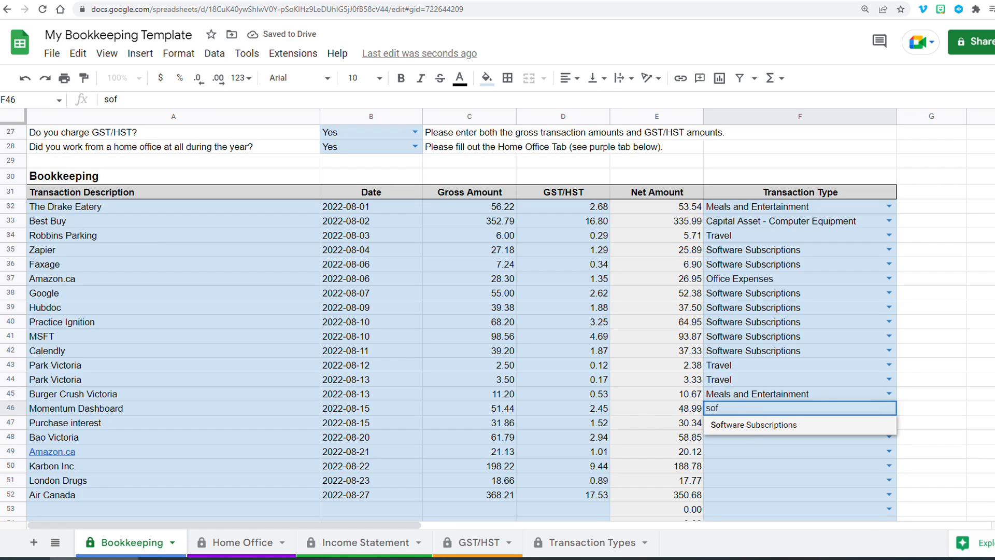
{"action": "left_click", "coordinate": [746, 422]}
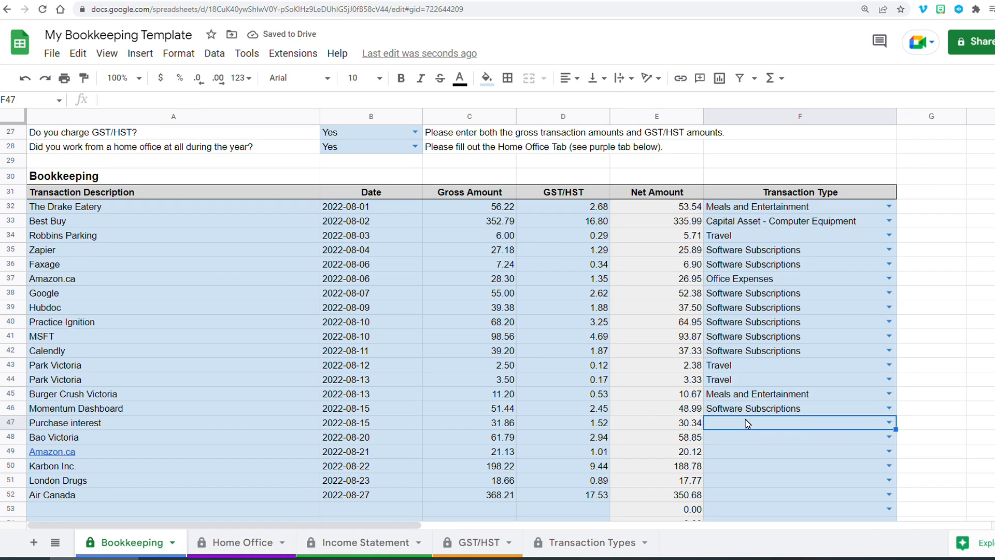
- Set Purchase interest's type to Bank Charges and Interest and Bao Victoria's type to Meals and Entertainment
{"action": "type", "text": "in"}
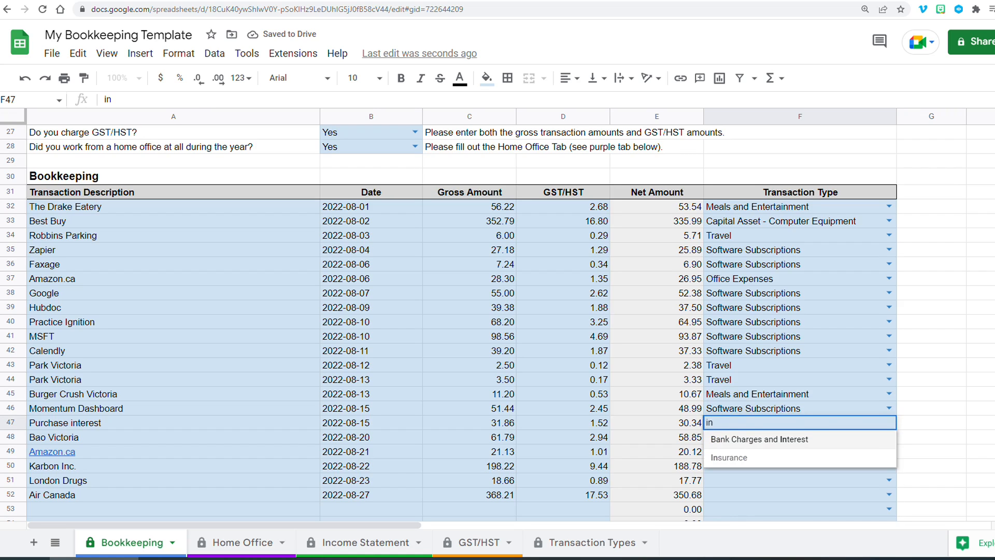
{"action": "left_click", "coordinate": [732, 438]}
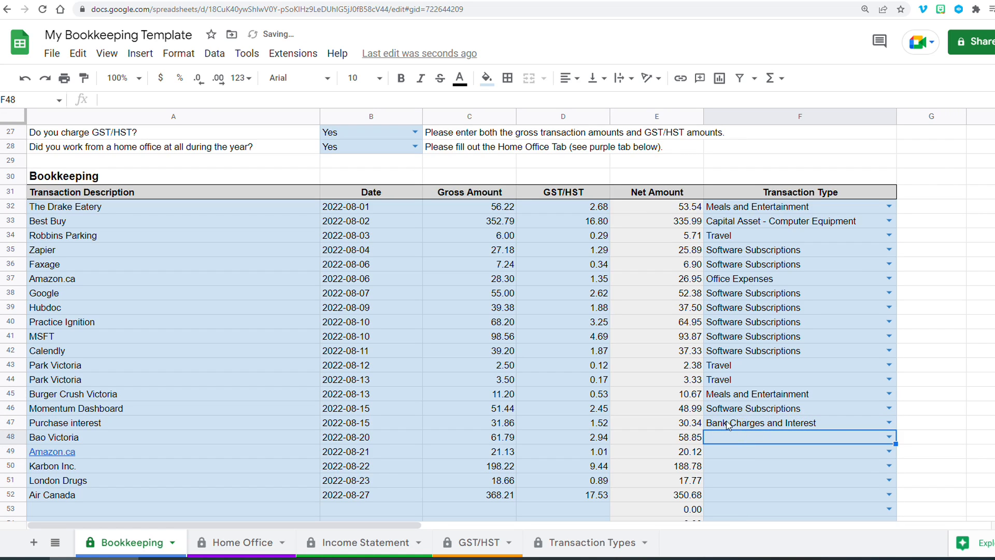
{"action": "type", "text": "meals"}
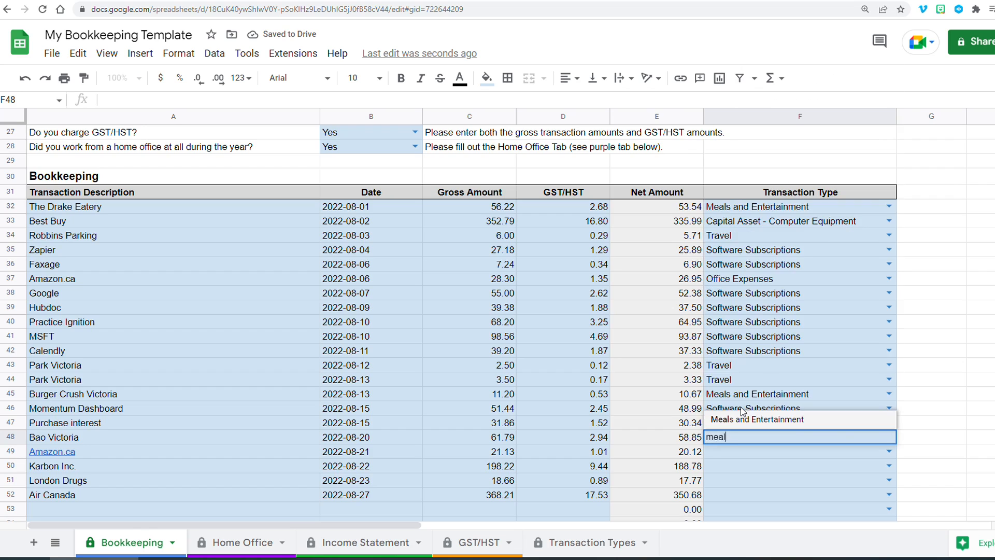
{"action": "left_click", "coordinate": [747, 420]}
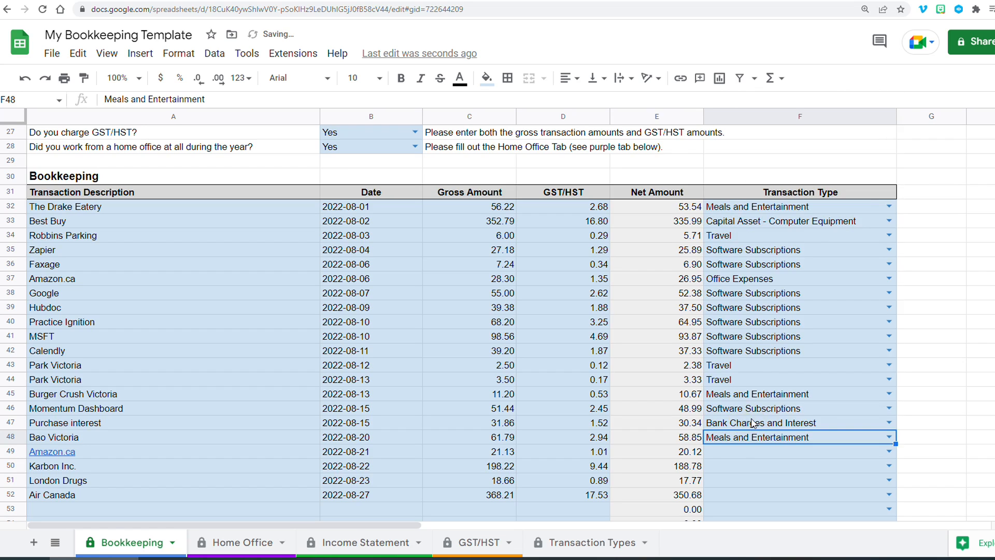
{"action": "left_click", "coordinate": [746, 455]}
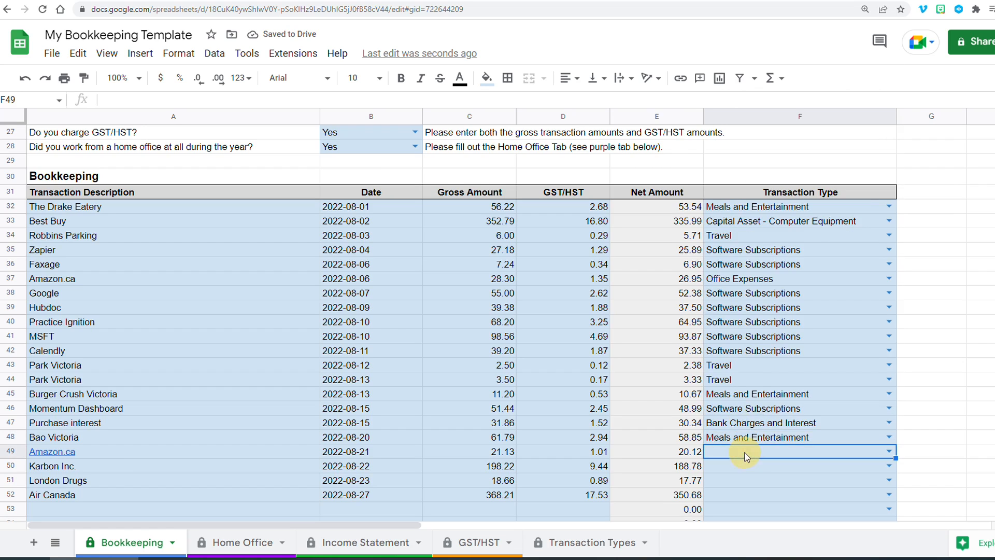
- Set the second Amazon.ca transaction to Office Expenses and Karbon Inc. to Software Subscriptions
{"action": "type", "text": "off"}
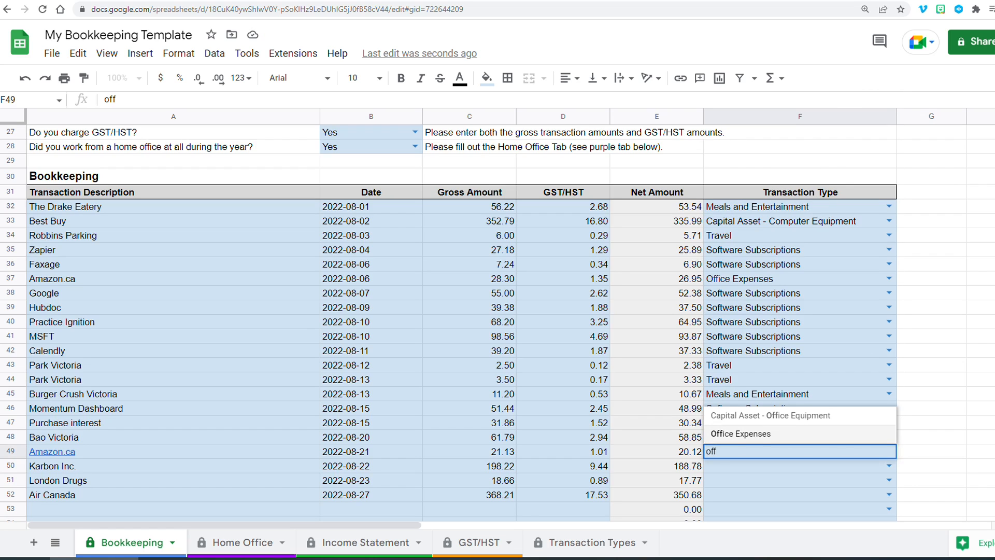
{"action": "left_click", "coordinate": [748, 434]}
{"action": "key", "text": "Down"}
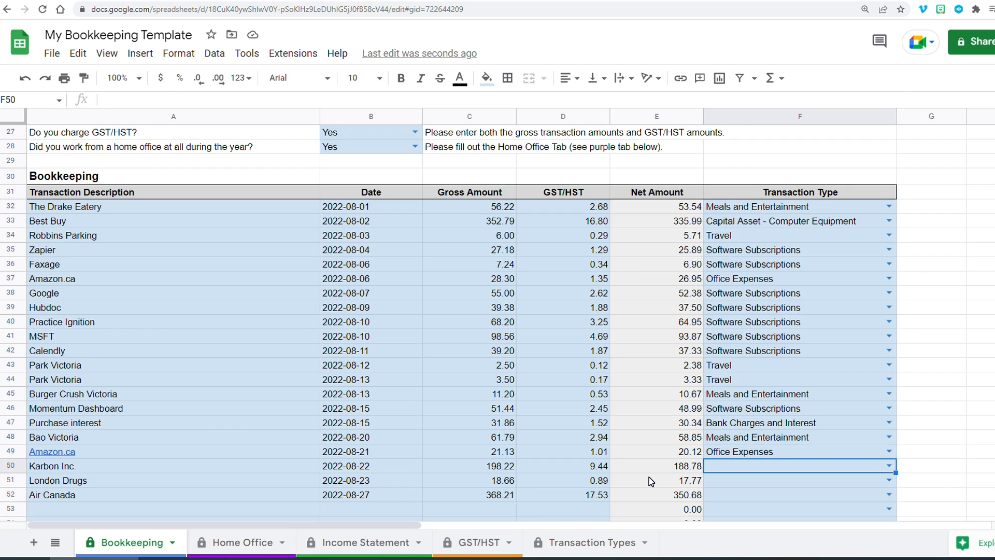
{"action": "type", "text": "sof"}
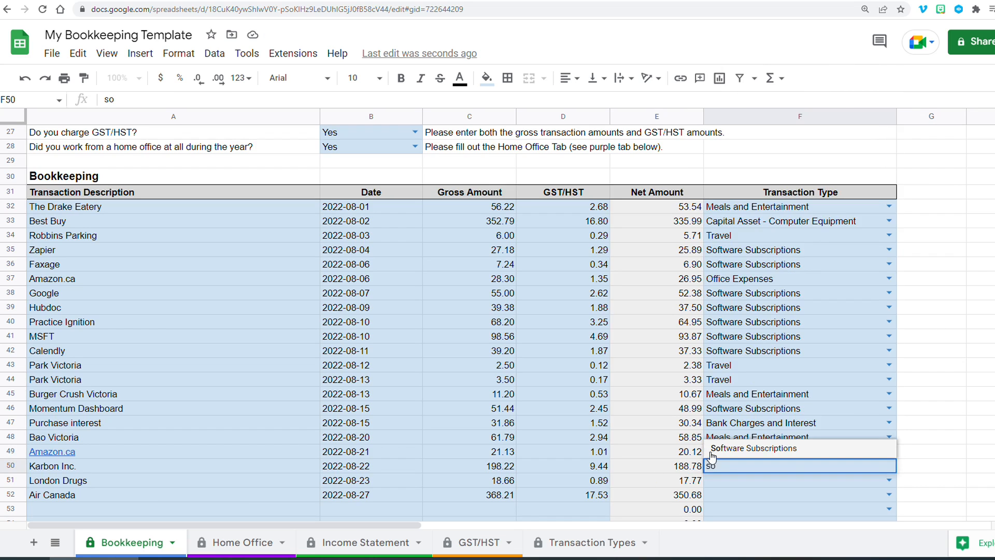
{"action": "left_click", "coordinate": [718, 450]}
{"action": "left_click", "coordinate": [730, 484]}
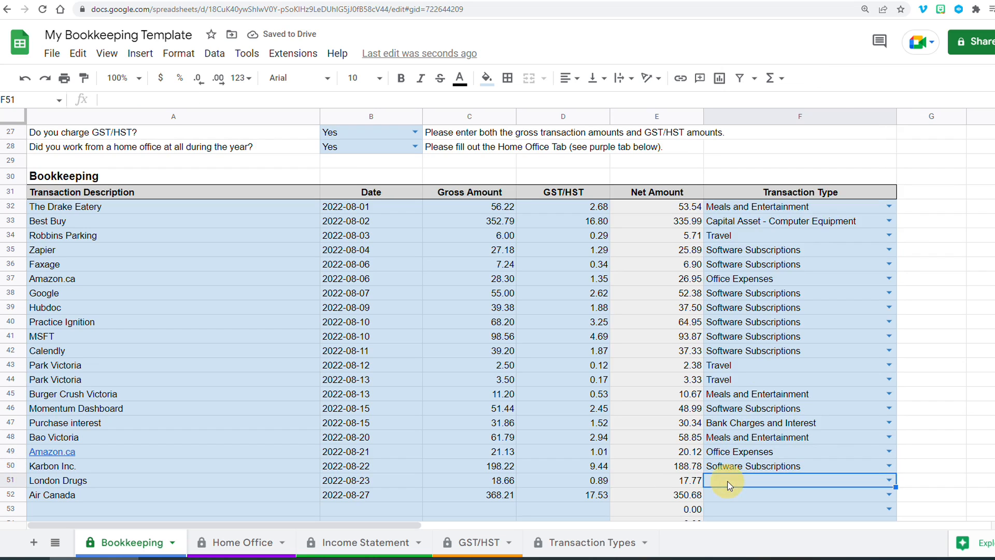
- Set London Drugs' type to Office Expenses and Air Canada's type to Travel
{"action": "type", "text": "off"}
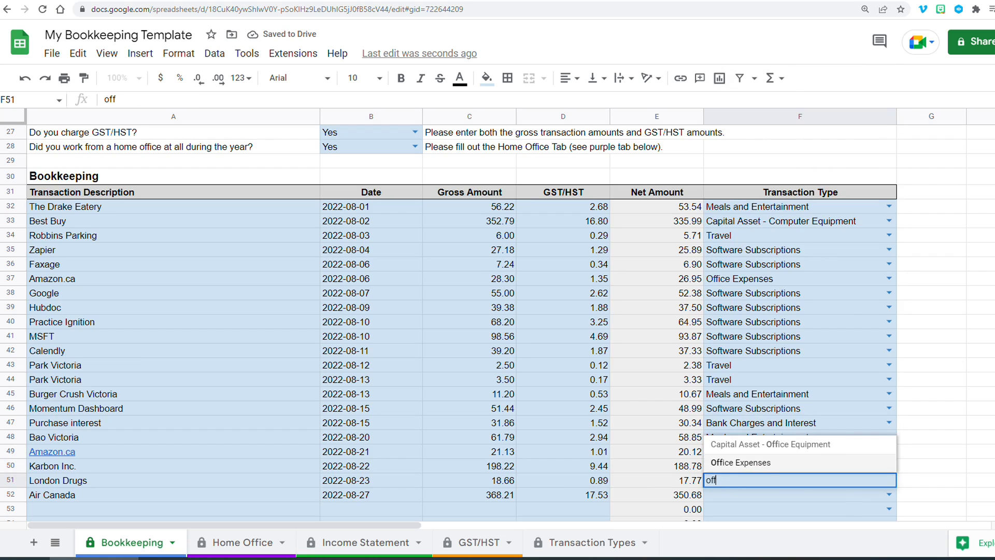
{"action": "left_click", "coordinate": [734, 464]}
{"action": "left_click", "coordinate": [731, 495]}
{"action": "type", "text": "tra"}
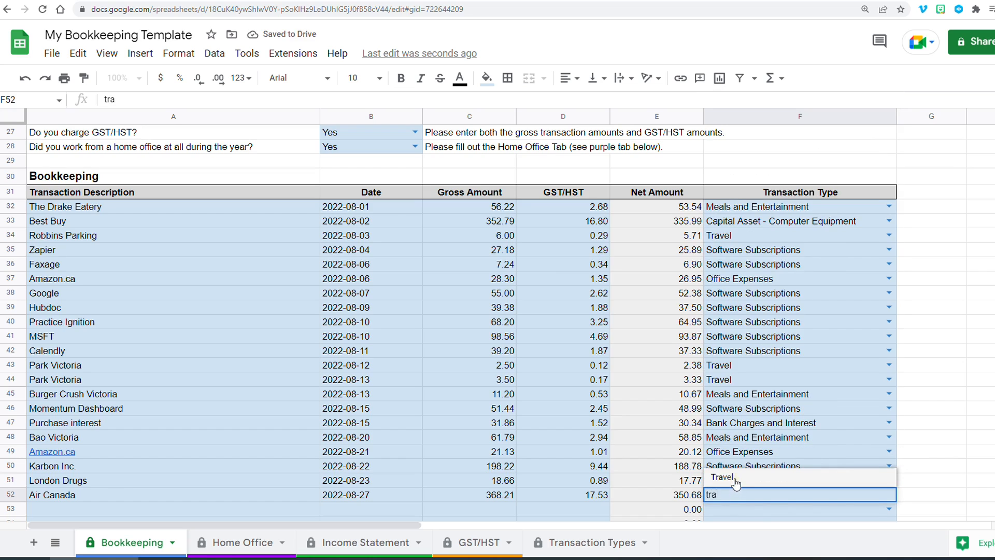
{"action": "left_click", "coordinate": [736, 478]}
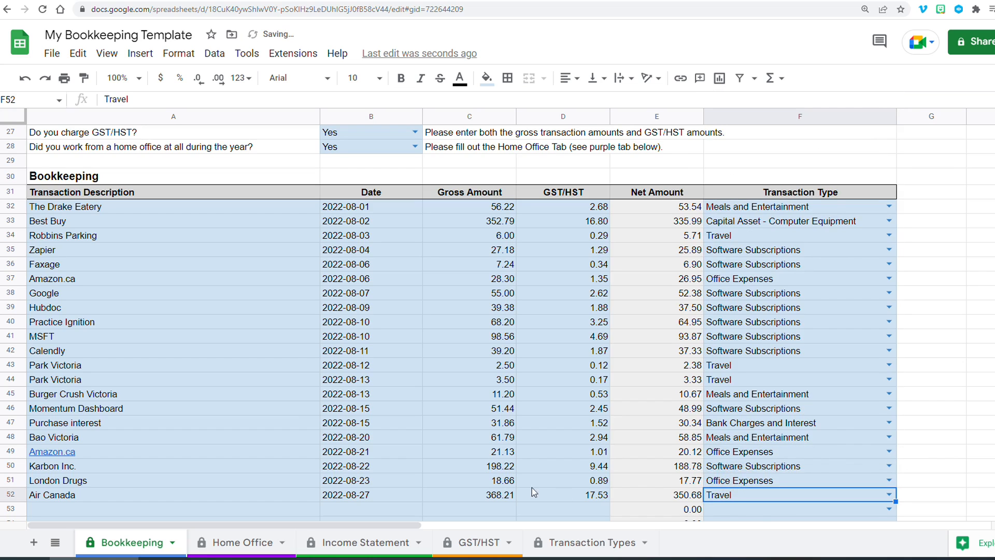
{"action": "scroll", "coordinate": [492, 481], "scroll_direction": "down", "scroll_amount": 2}
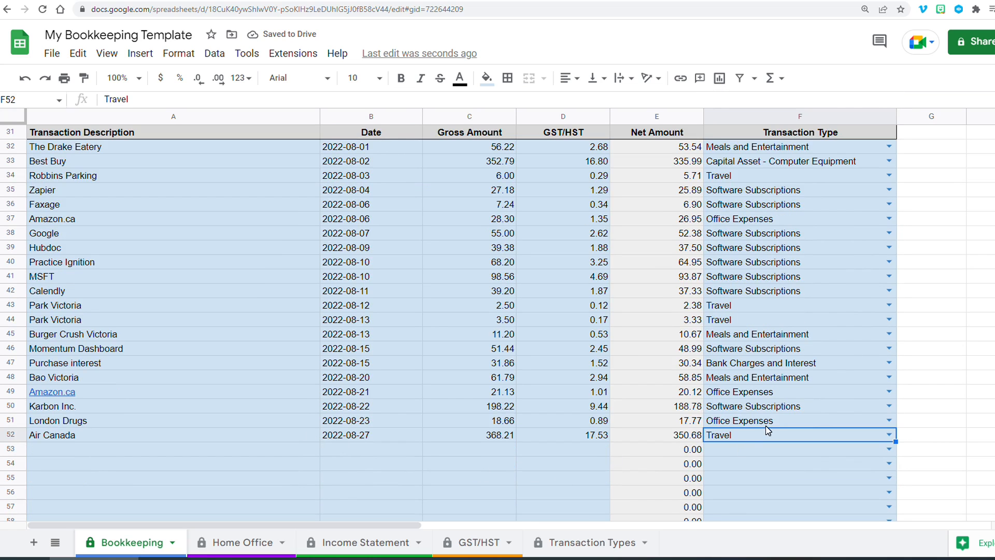
- Review the completed transaction type column and the description and date entries of the Visa transactions
{"action": "left_click", "coordinate": [779, 175]}
{"action": "left_click_drag", "start_coordinate": [777, 336], "coordinate": [766, 438]}
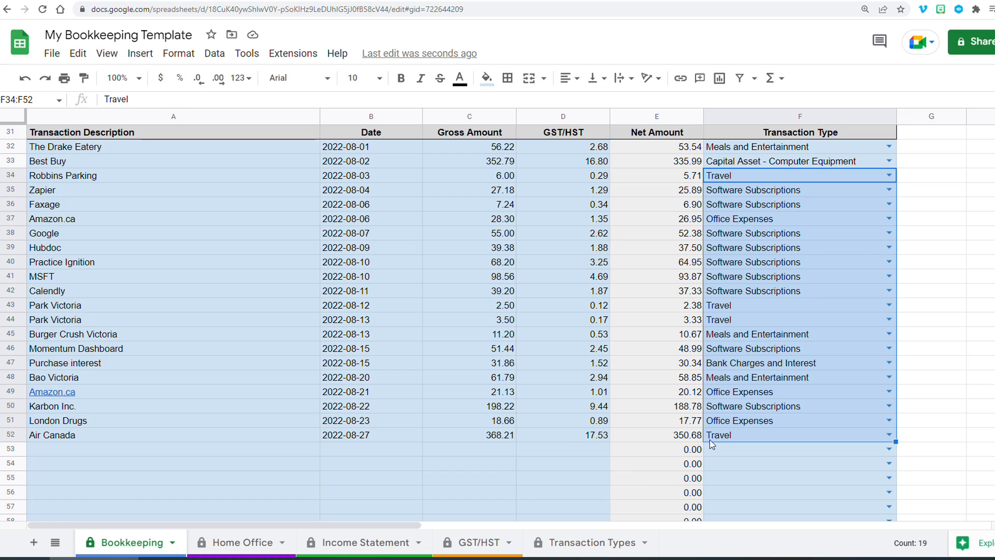
{"action": "left_click", "coordinate": [730, 450]}
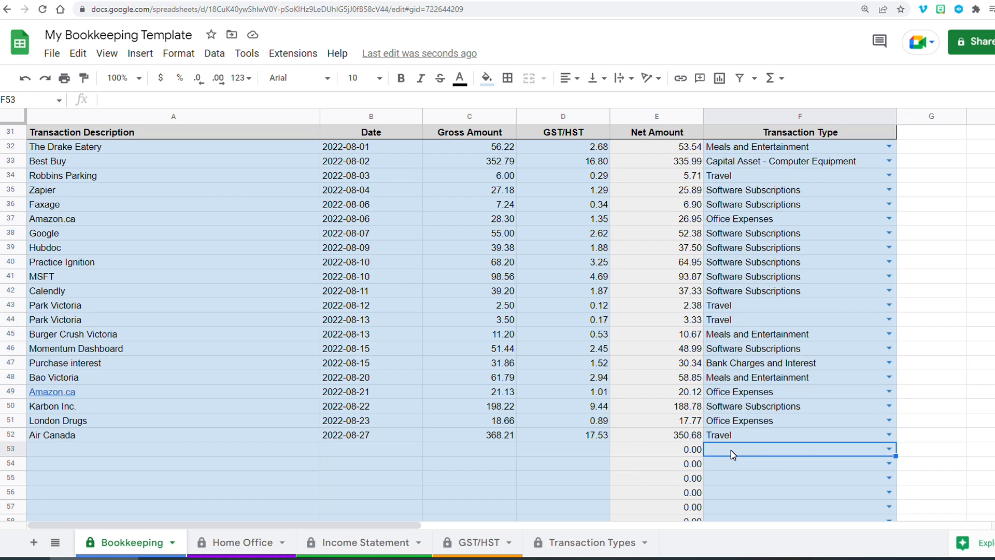
{"action": "left_click", "coordinate": [758, 164]}
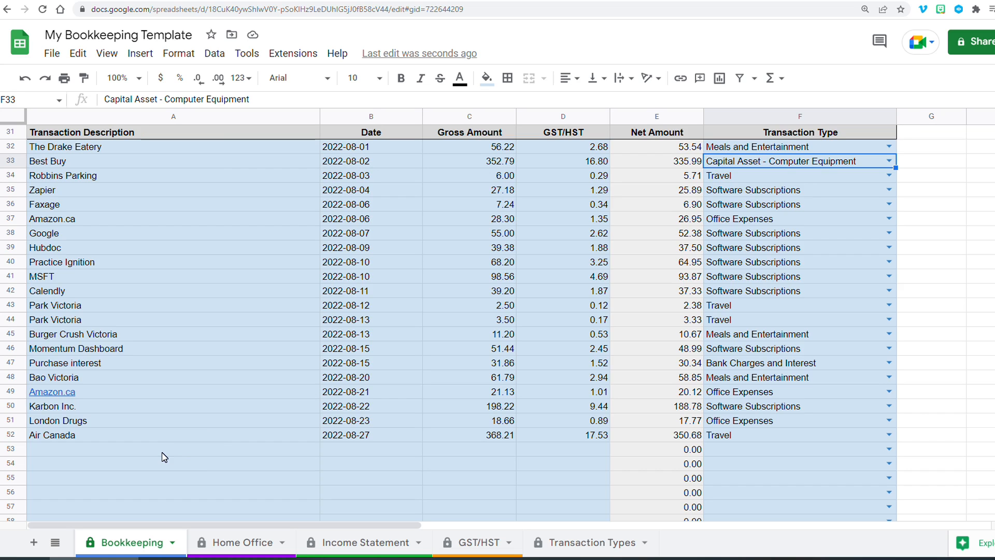
{"action": "left_click_drag", "start_coordinate": [77, 152], "coordinate": [358, 437]}
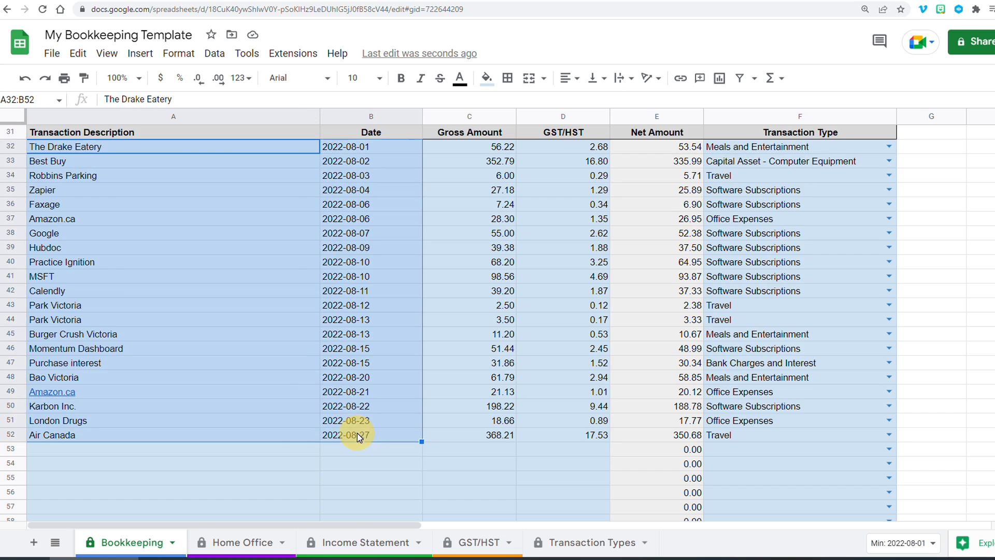
- Add Deposit and Sales deposit rows dated 2022-08-31 below the Air Canada entry
{"action": "left_click", "coordinate": [230, 457]}
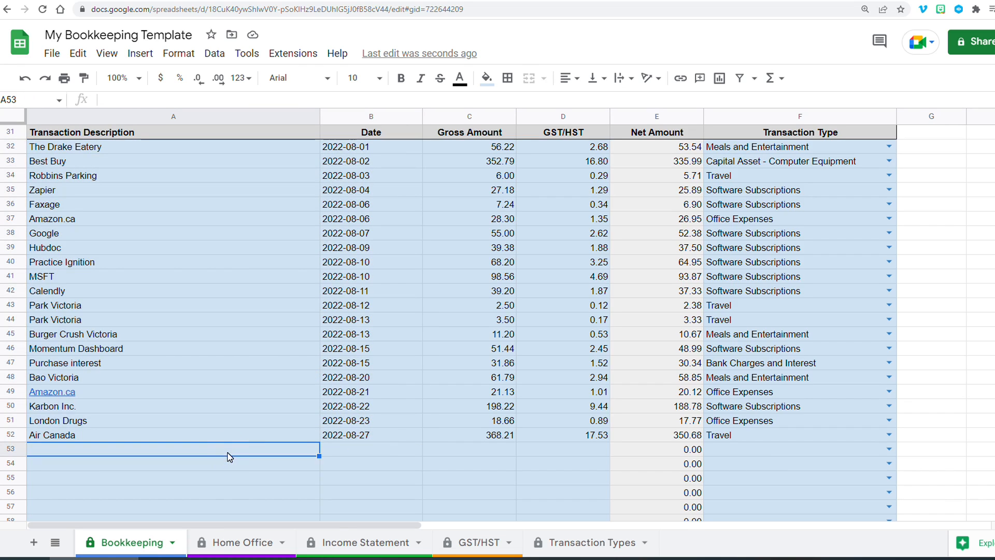
{"action": "type", "text": "Deposit"}
{"action": "key", "text": "Return"}
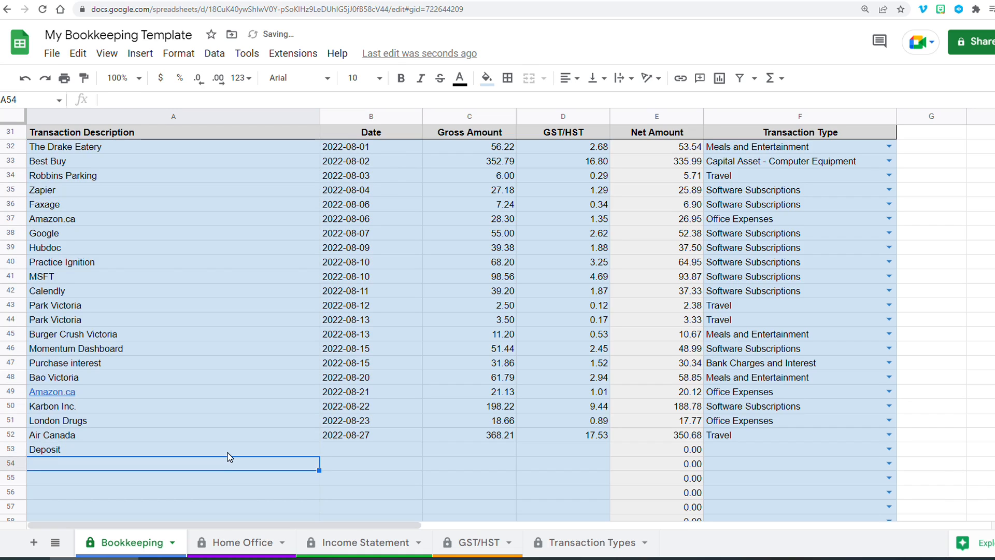
{"action": "type", "text": "Sales deposit"}
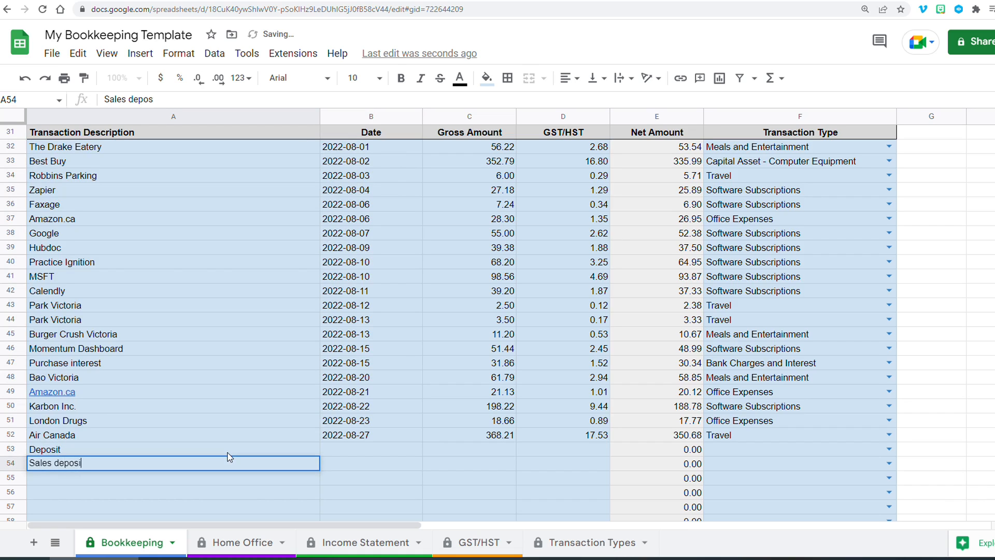
{"action": "key", "text": "Tab"}
{"action": "type", "text": "2022-08-31"}
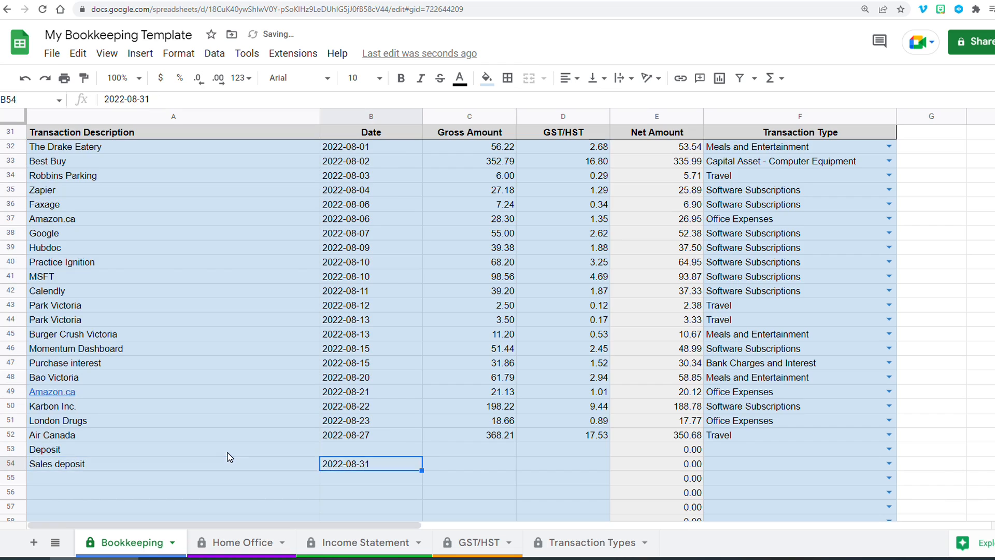
{"action": "key", "text": "Up"}
{"action": "type", "text": "2022-08-31"}
{"action": "key", "text": "Tab"}
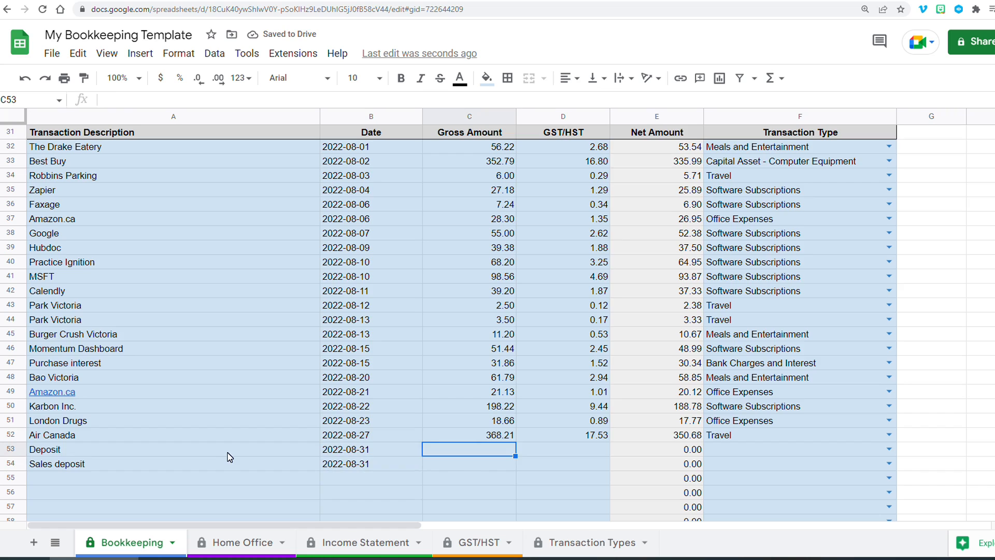
- Enter a gross amount of 3,500 for both deposit rows and clear the two rows again
{"action": "type", "text": "3500"}
{"action": "key", "text": "Return"}
{"action": "type", "text": "3,500"}
{"action": "key", "text": "Return"}
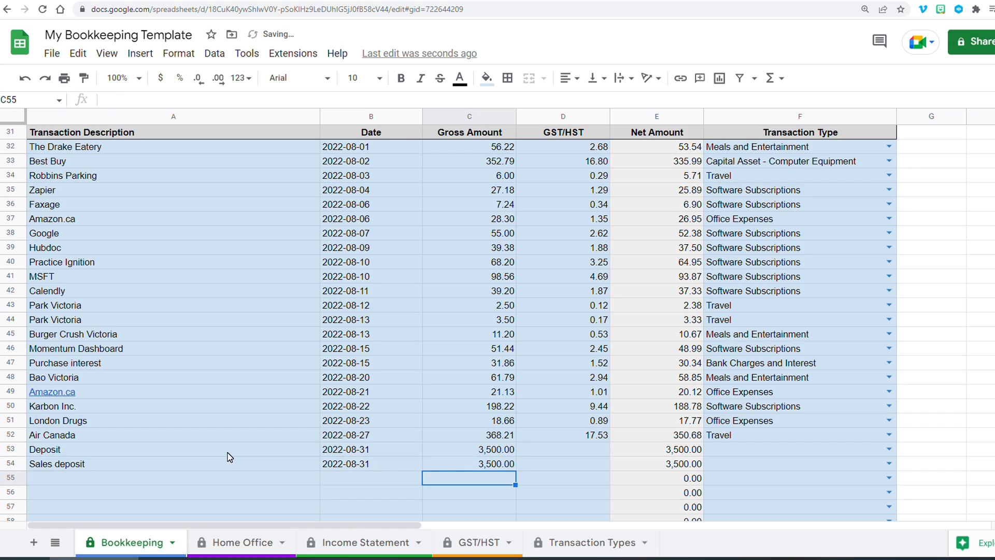
{"action": "left_click_drag", "start_coordinate": [269, 452], "coordinate": [459, 471]}
{"action": "key", "text": "Delete"}
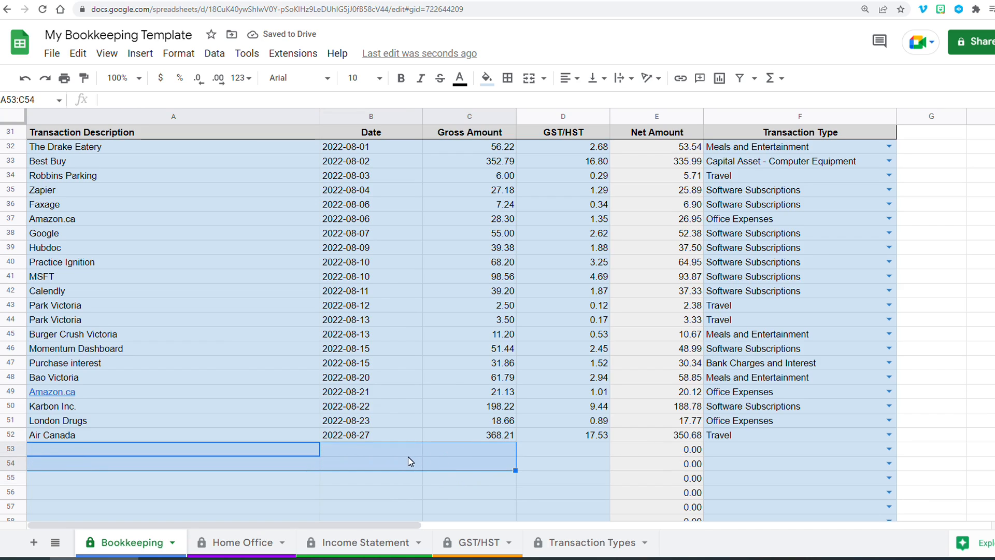
- Add a row described as 'Summary of revenue for entire year' with the date 2022
{"action": "left_click", "coordinate": [268, 453]}
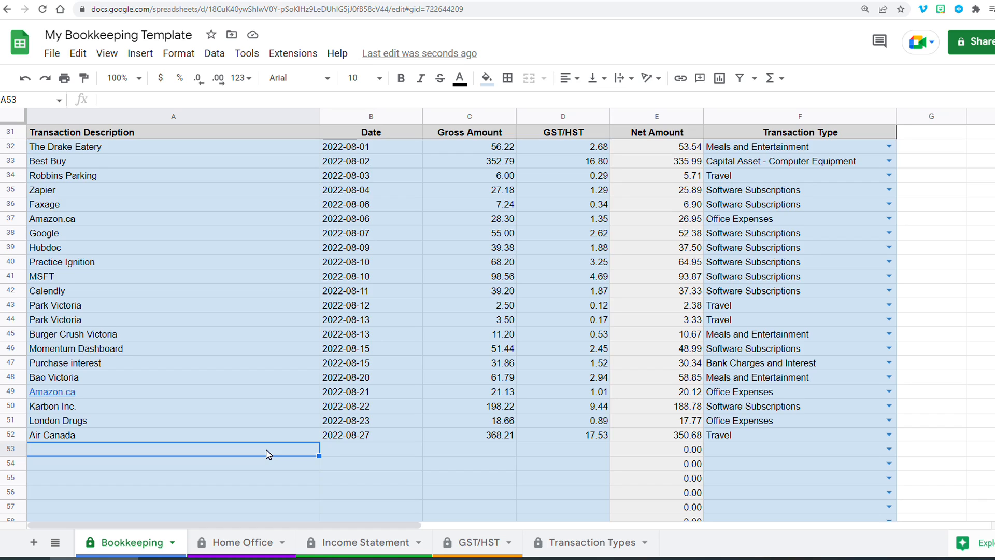
{"action": "type", "text": "Summar"}
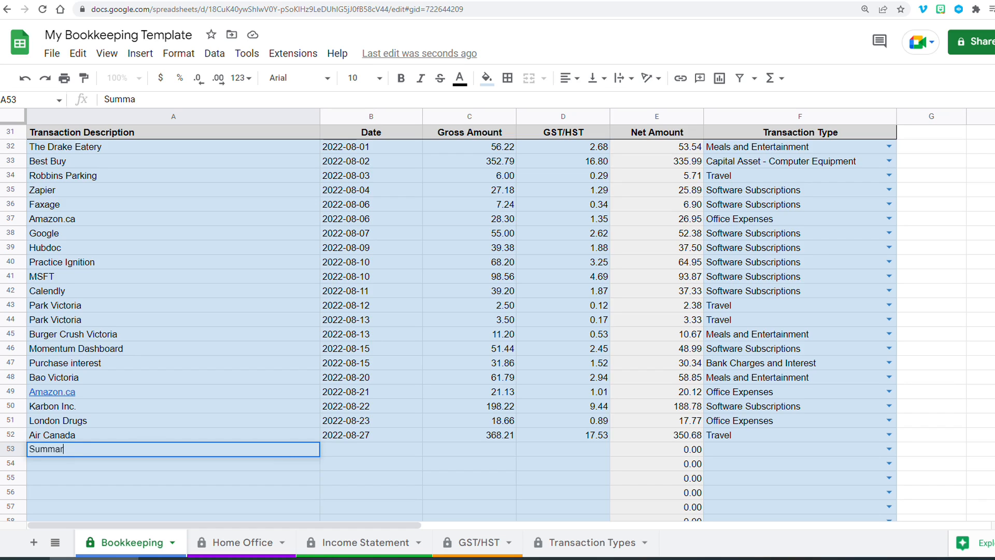
{"action": "type", "text": "y of revenue for entire year"}
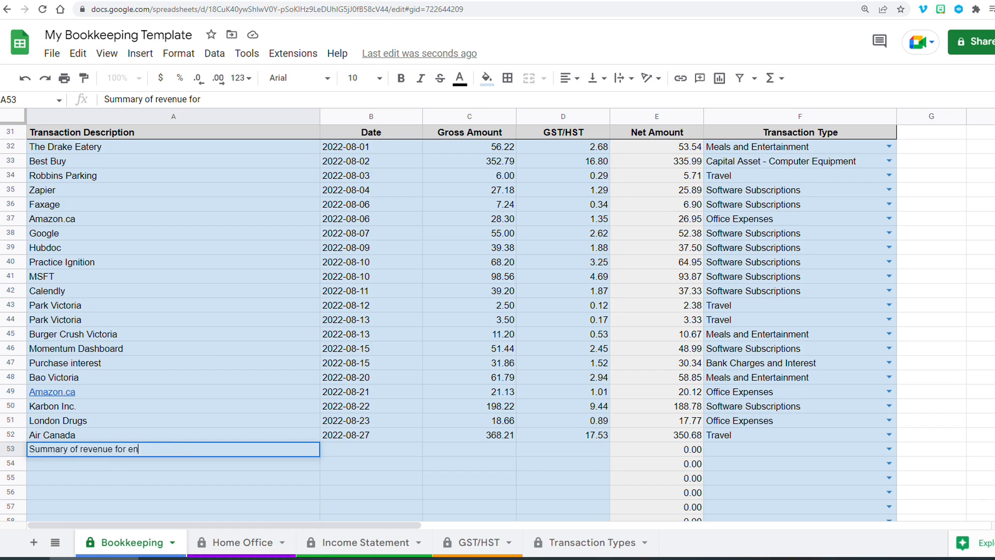
{"action": "key", "text": "Tab"}
{"action": "type", "text": "2022"}
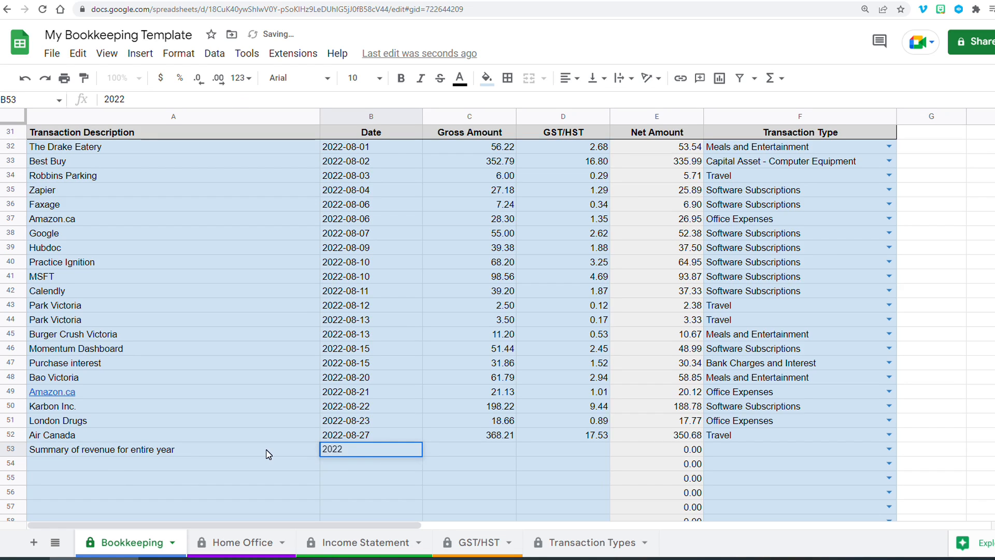
{"action": "key", "text": "Tab"}
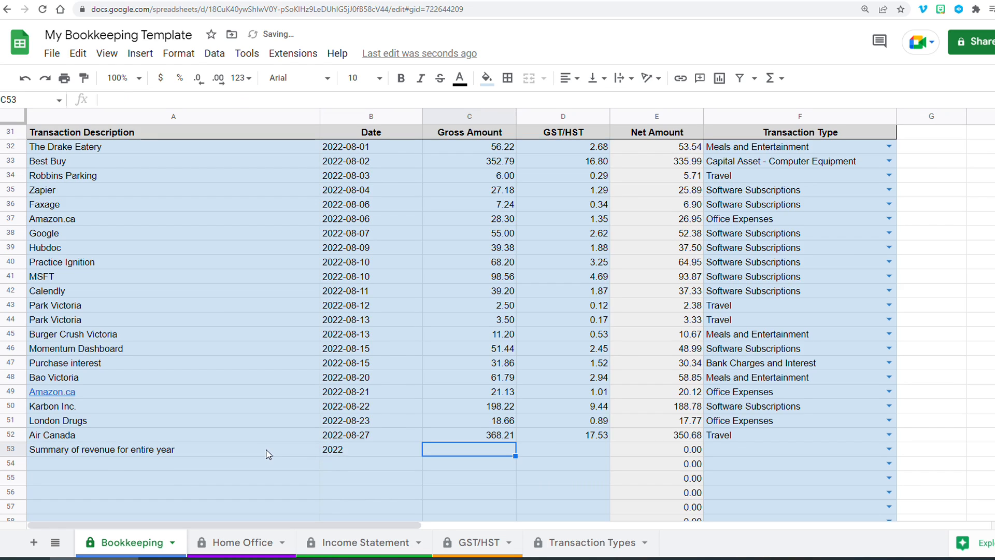
- Enter a gross amount of 84000 and GST/HST of 4000 for the revenue summary row
{"action": "type", "text": "84000"}
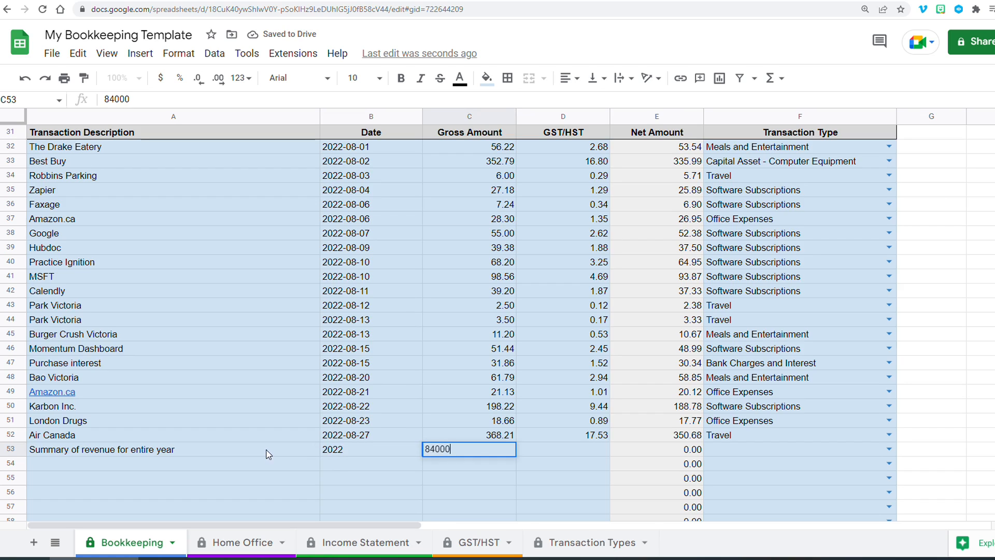
{"action": "key", "text": "Tab"}
{"action": "type", "text": "4000"}
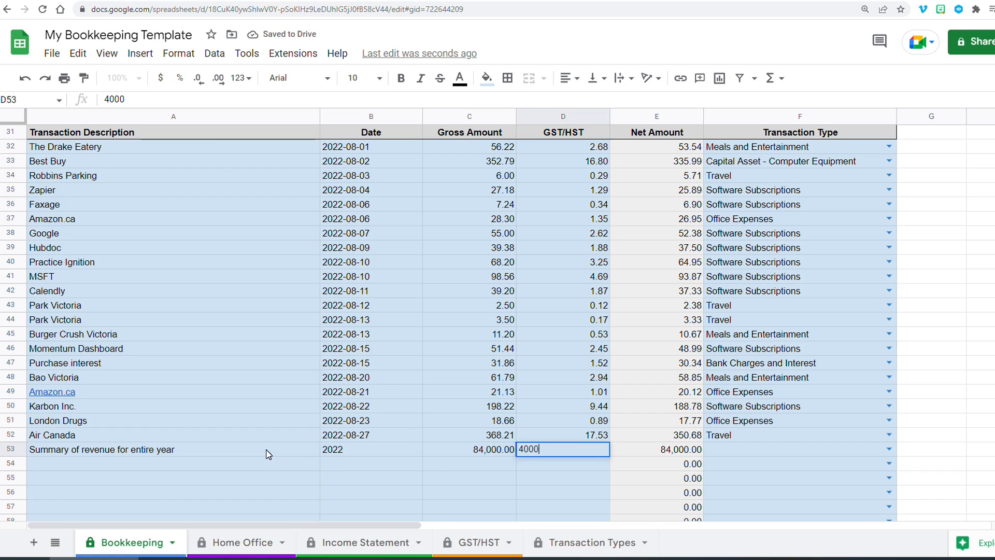
{"action": "key", "text": "Tab"}
{"action": "key", "text": "Left"}
{"action": "key", "text": "shift+Left"}
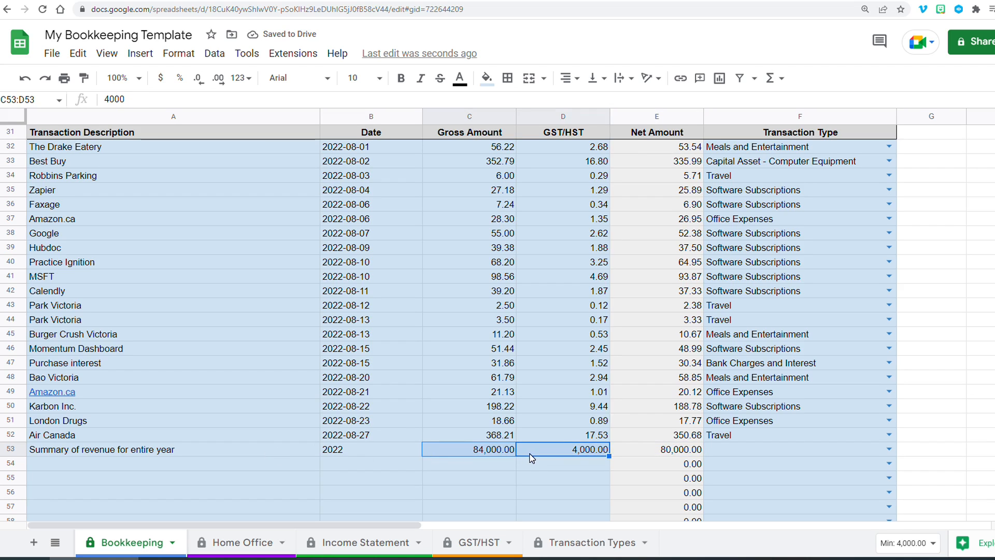
- Set the revenue summary row's transaction type to Sales
{"action": "left_click", "coordinate": [775, 448]}
{"action": "type", "text": "sal"}
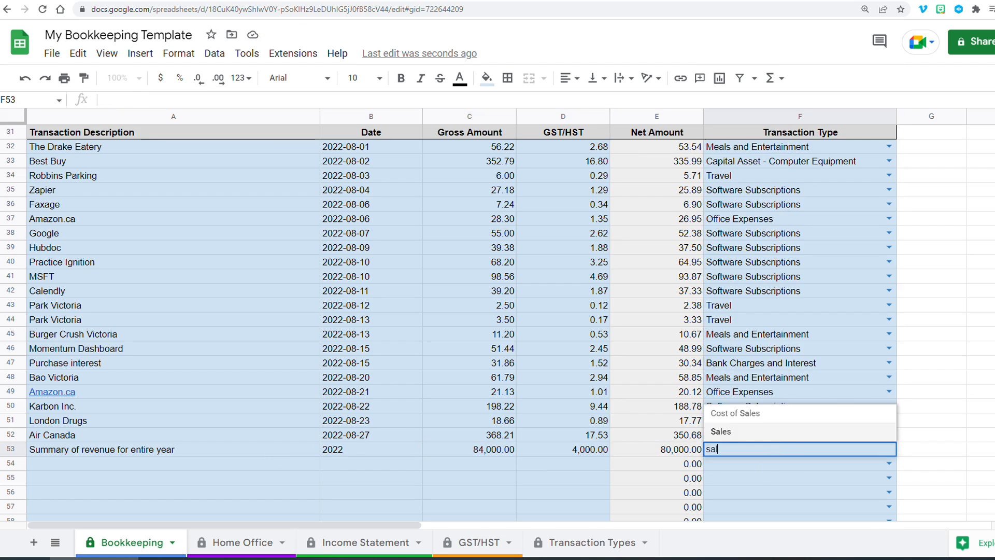
{"action": "left_click", "coordinate": [774, 433]}
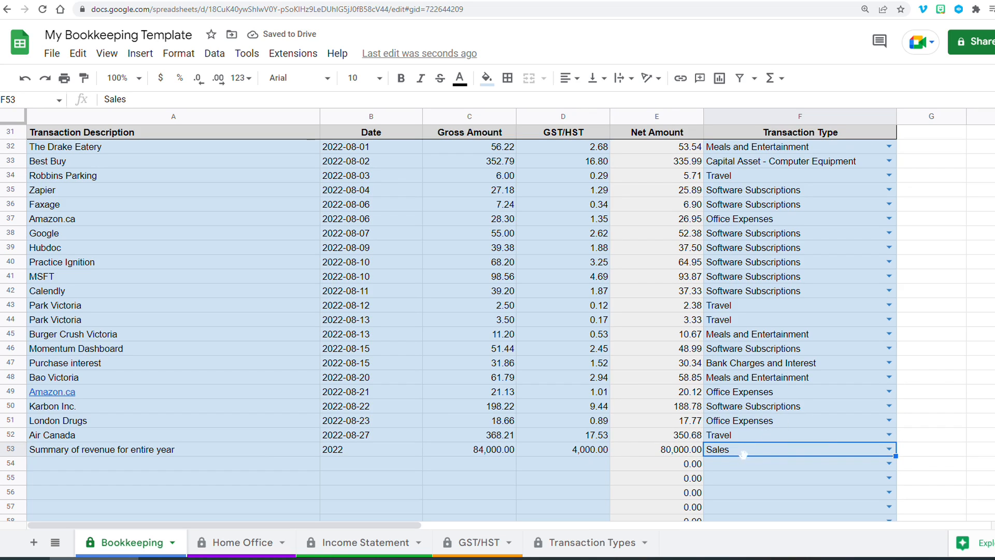
{"action": "left_click", "coordinate": [887, 450]}
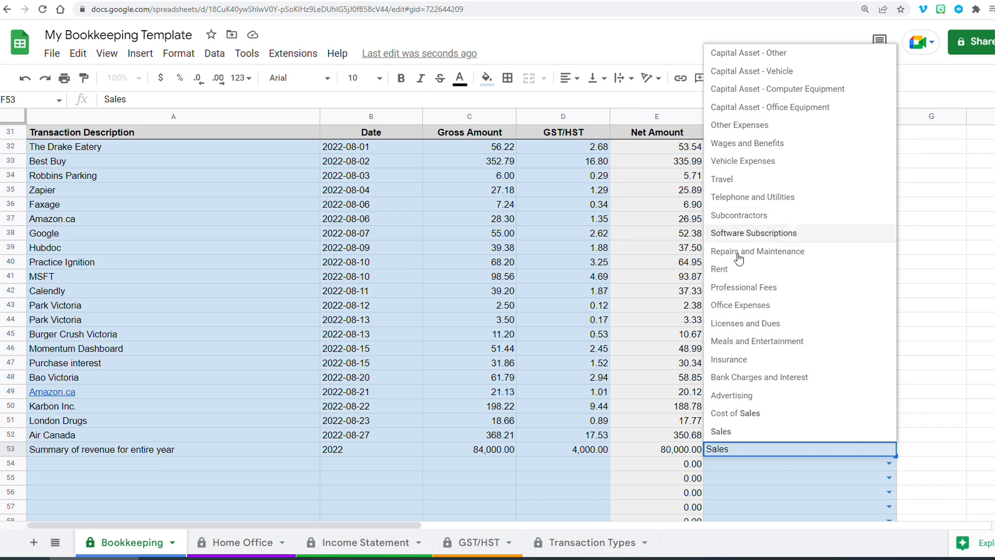
{"action": "left_click", "coordinate": [448, 477]}
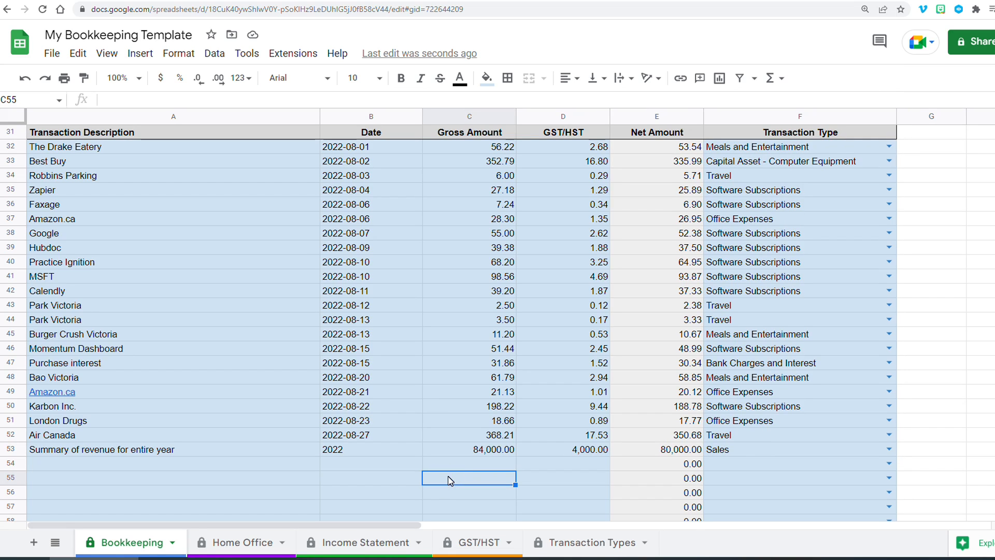
- Examine the Income Statement's sales, cost of sales, operating expense total and net income formulas
{"action": "left_click_drag", "start_coordinate": [348, 150], "coordinate": [341, 442]}
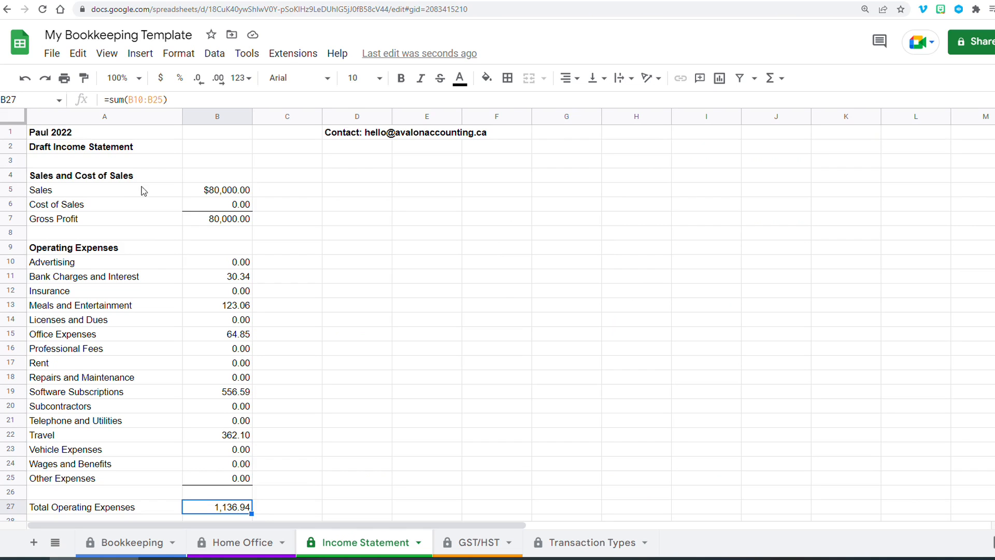
{"action": "left_click", "coordinate": [210, 192]}
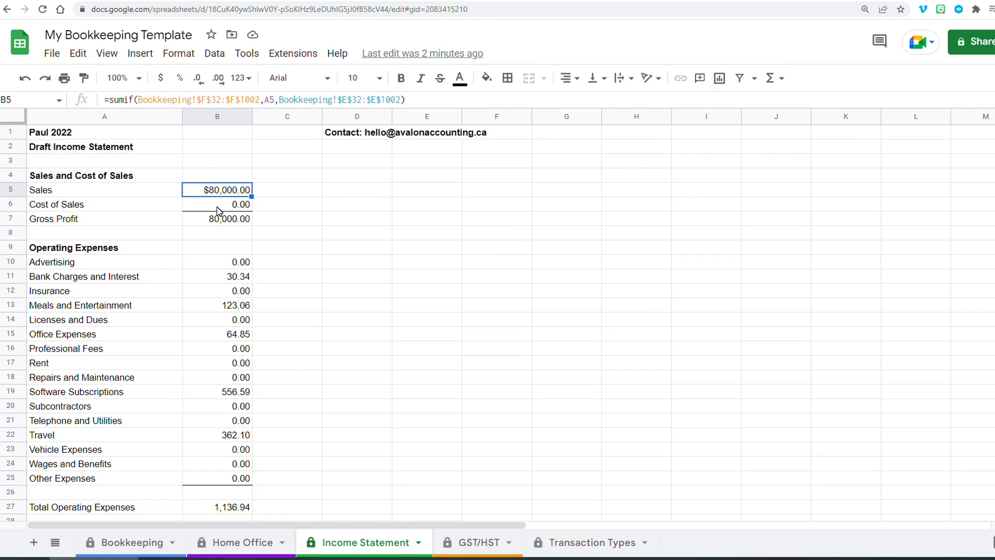
{"action": "left_click", "coordinate": [101, 208]}
{"action": "left_click", "coordinate": [222, 206]}
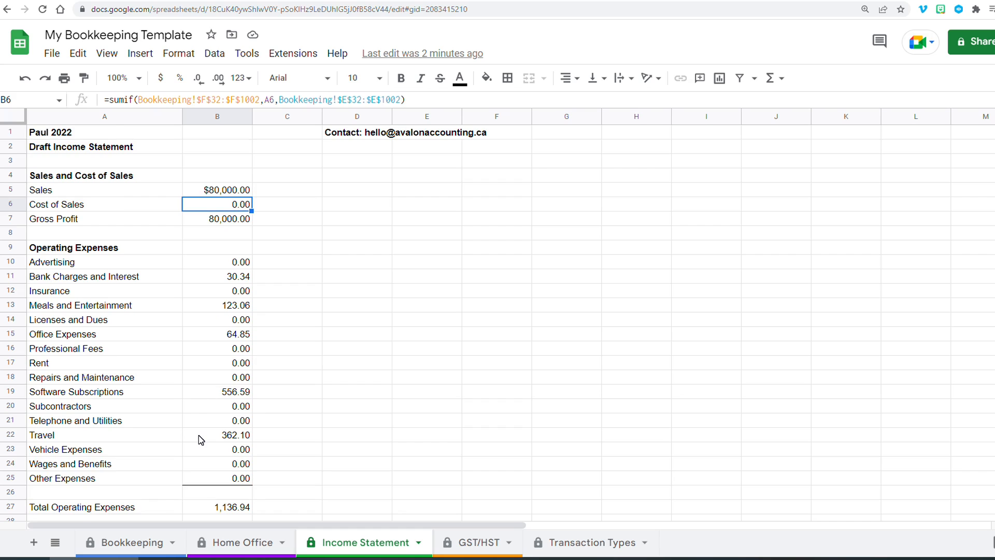
{"action": "scroll", "coordinate": [207, 425], "scroll_direction": "down", "scroll_amount": 2}
{"action": "left_click", "coordinate": [207, 394]}
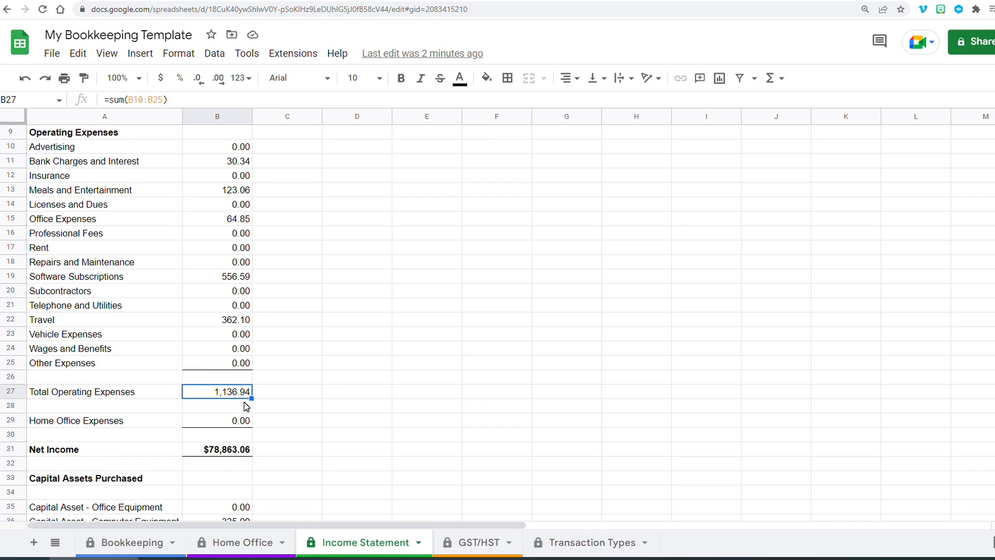
{"action": "left_click", "coordinate": [217, 451]}
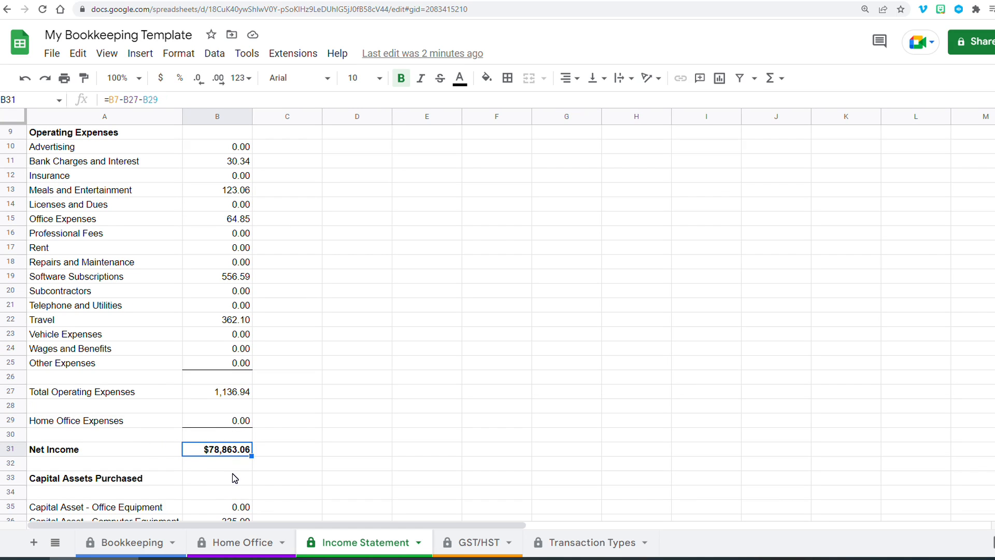
- On the Home Office sheet, enter a home size of 800 and a home office area of 150 square feet
{"action": "left_click", "coordinate": [125, 544]}
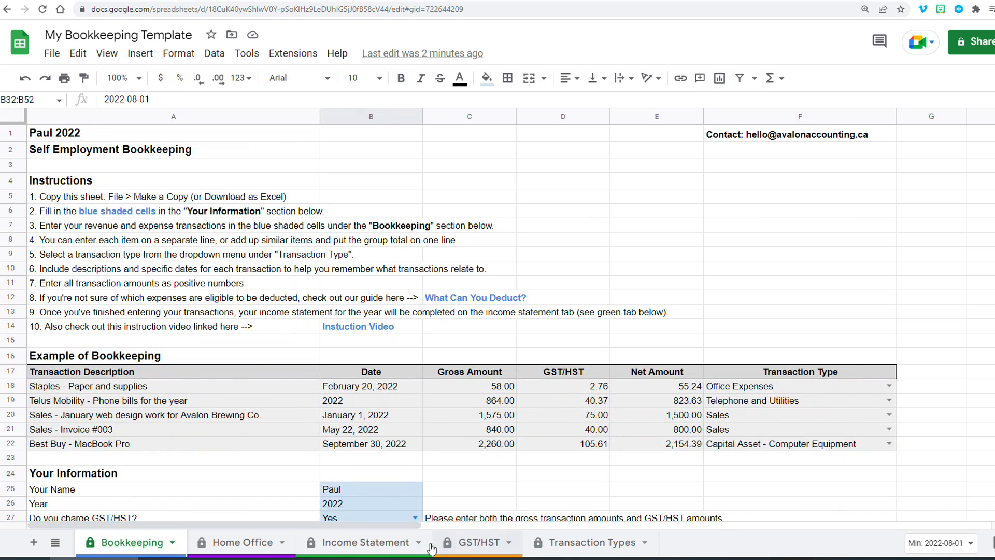
{"action": "scroll", "coordinate": [280, 391], "scroll_direction": "down", "scroll_amount": 5}
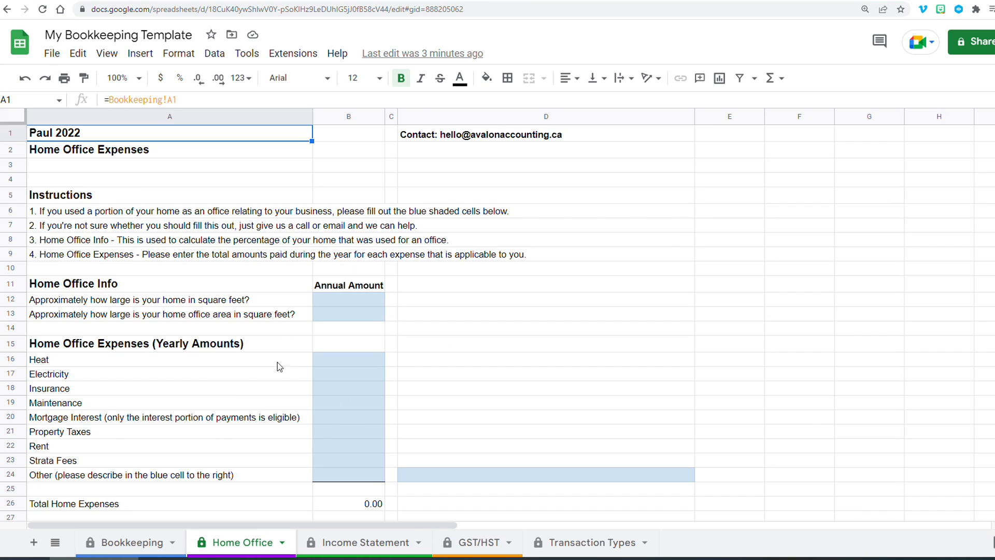
{"action": "left_click", "coordinate": [346, 305]}
{"action": "left_click", "coordinate": [341, 310]}
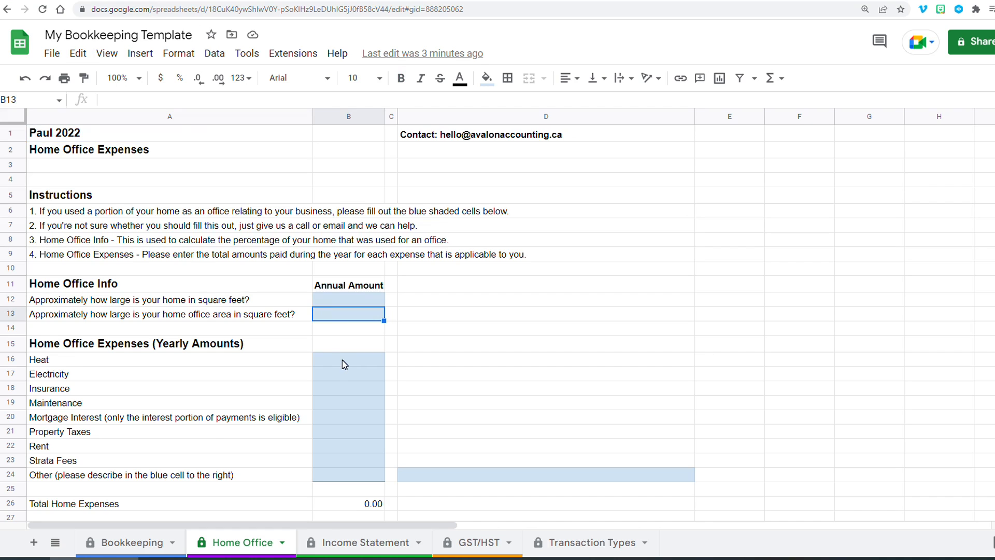
{"action": "left_click", "coordinate": [328, 300]}
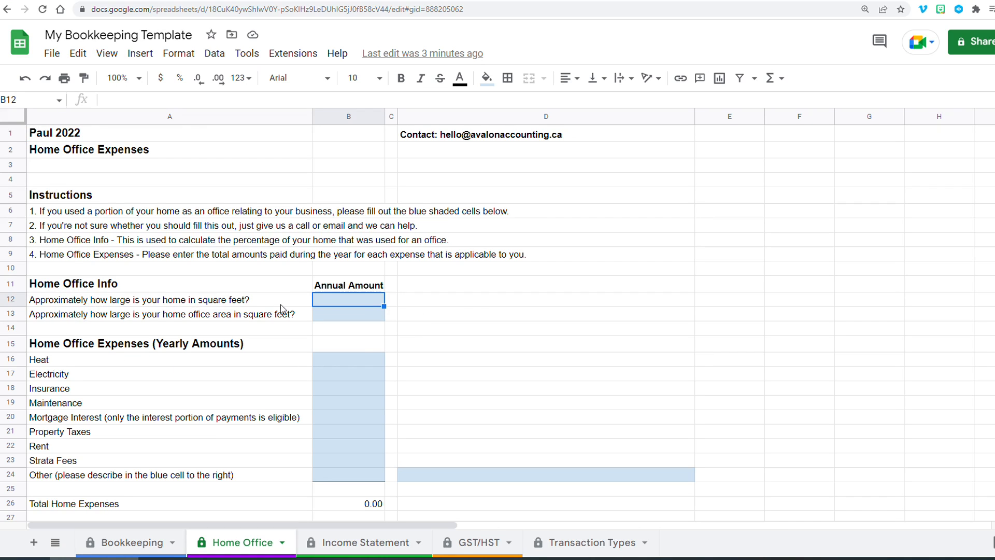
{"action": "type", "text": "800"}
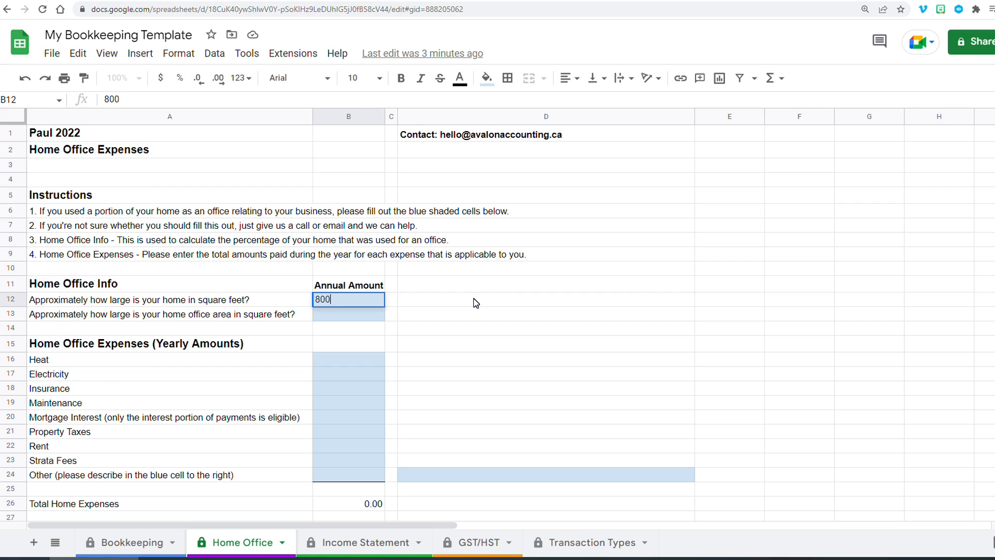
{"action": "key", "text": "Return"}
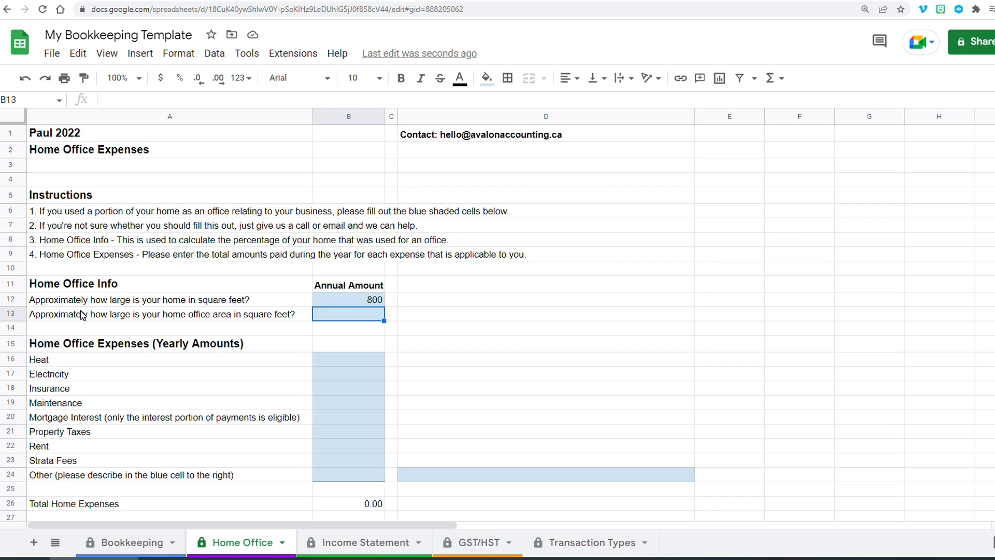
{"action": "type", "text": "150"}
{"action": "key", "text": "Return"}
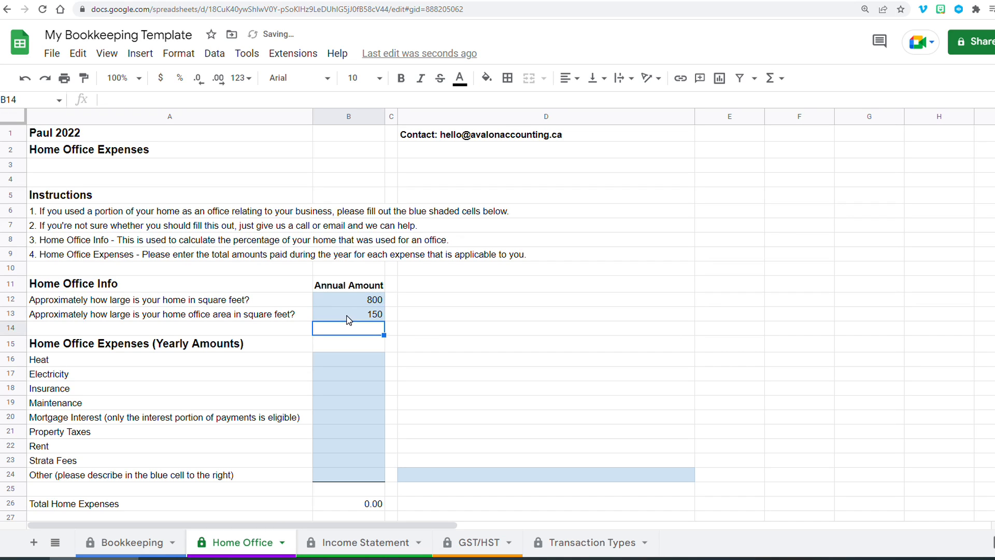
- Examine the home office percentage and eligible home office expense formulas and the yearly expense cells
{"action": "left_click", "coordinate": [356, 302]}
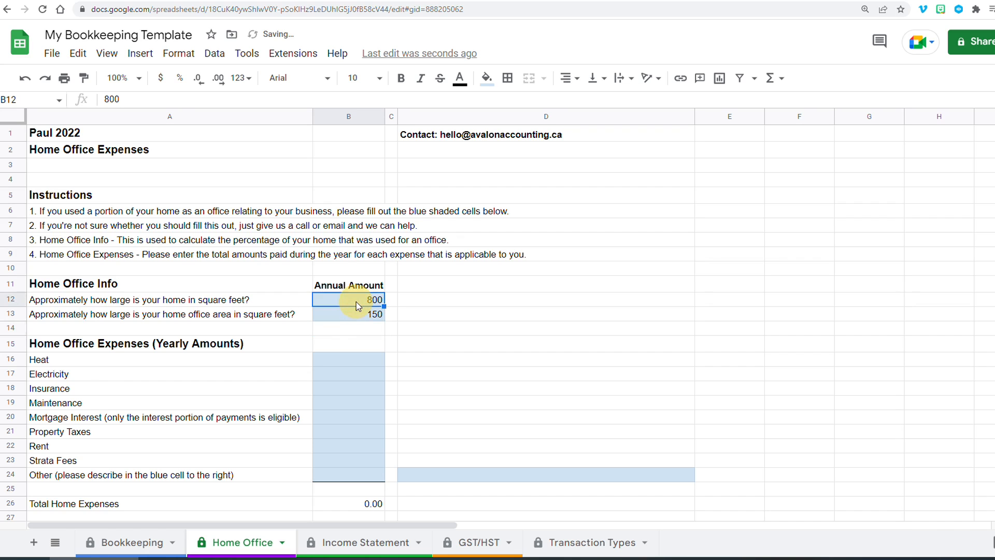
{"action": "scroll", "coordinate": [363, 306], "scroll_direction": "down", "scroll_amount": 2}
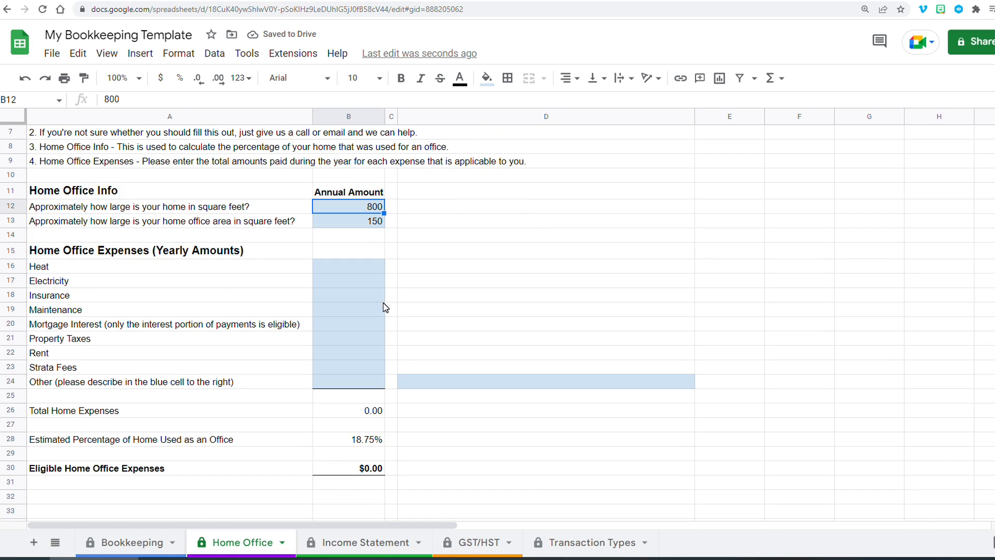
{"action": "left_click", "coordinate": [124, 449]}
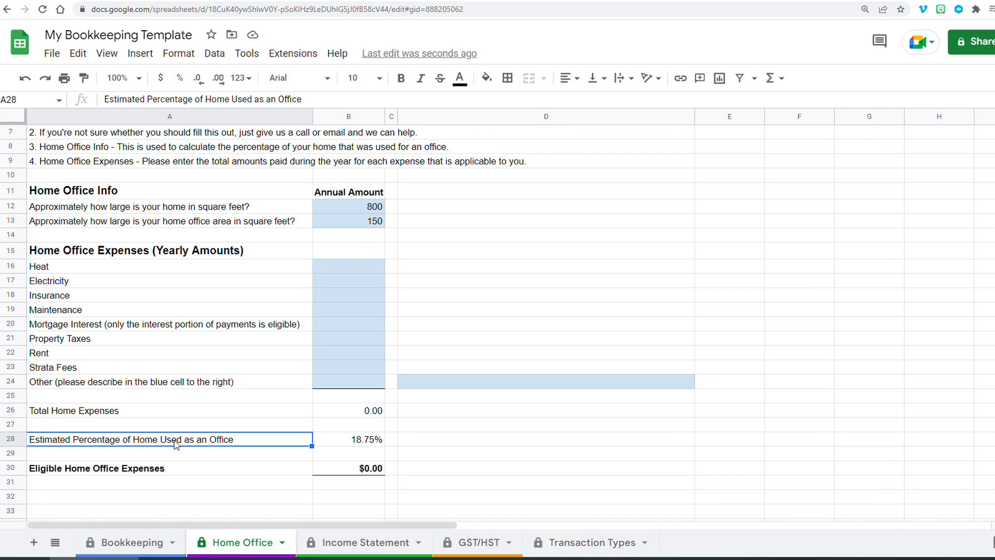
{"action": "left_click", "coordinate": [365, 446]}
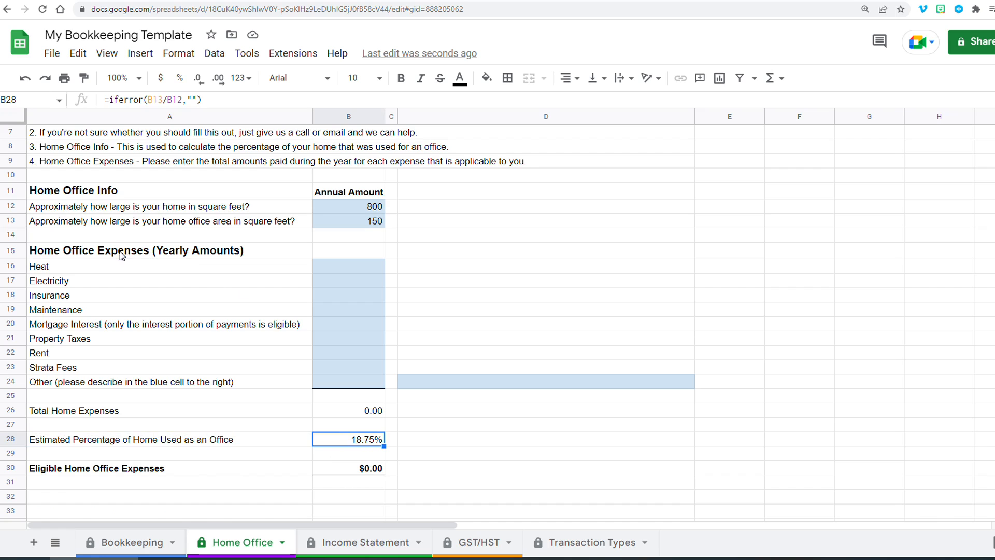
{"action": "left_click", "coordinate": [81, 255]}
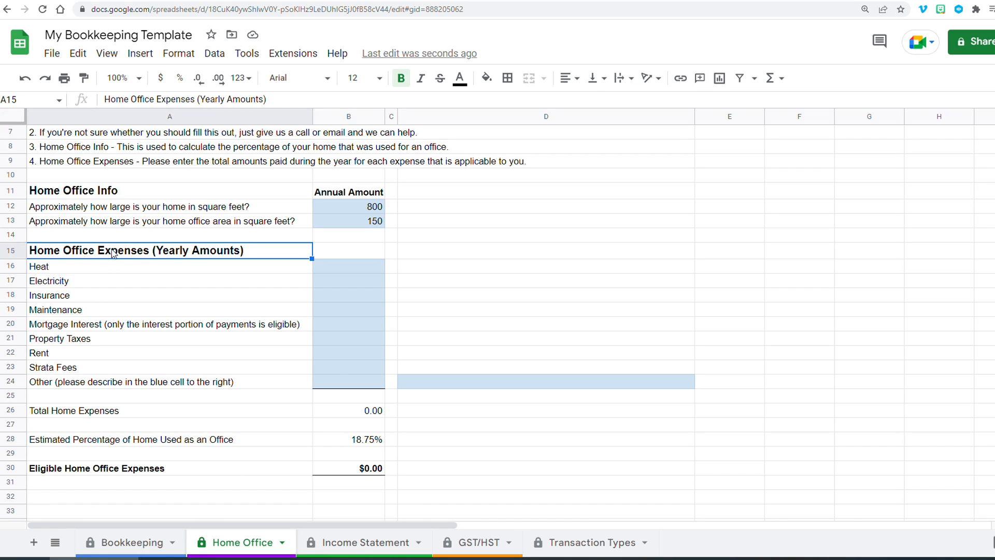
{"action": "left_click", "coordinate": [352, 444]}
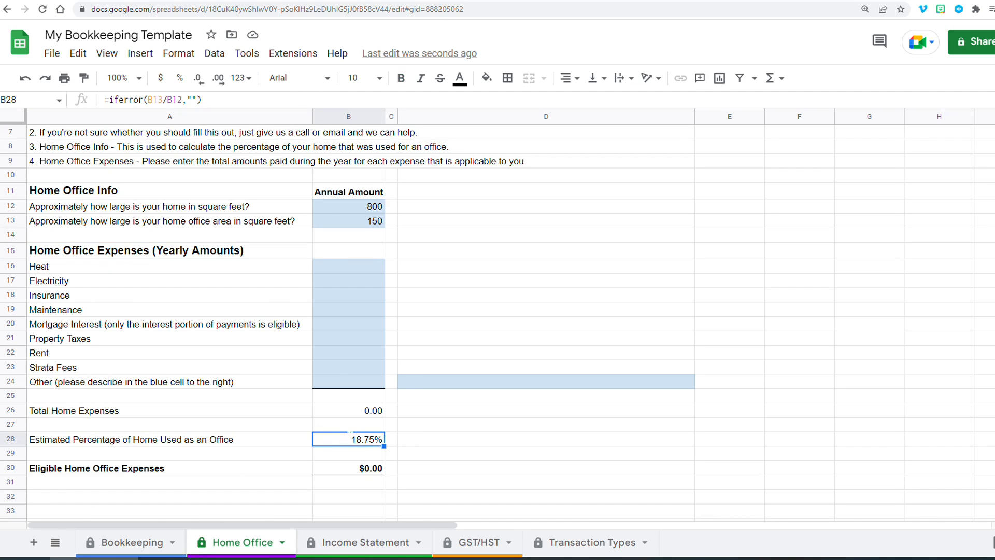
{"action": "left_click", "coordinate": [346, 469]}
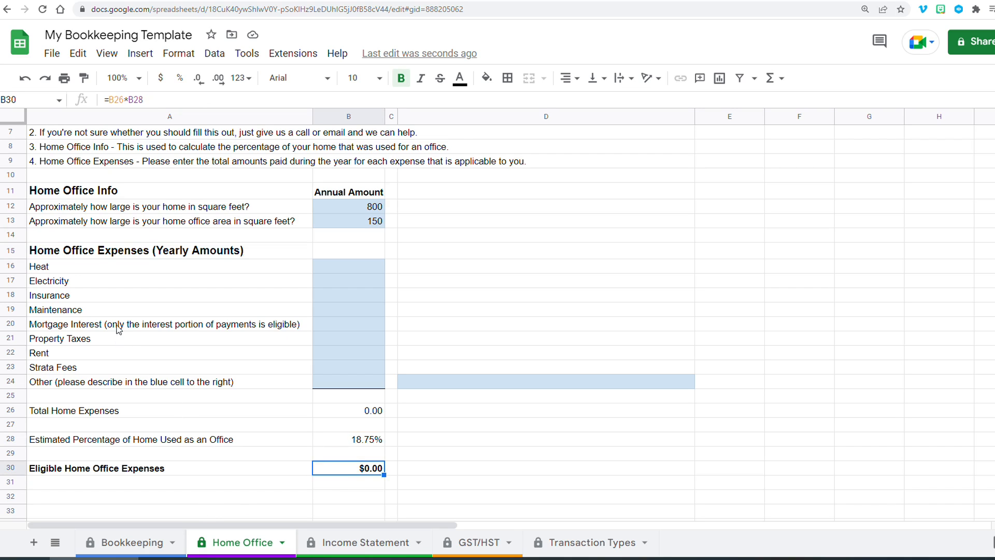
{"action": "left_click_drag", "start_coordinate": [358, 269], "coordinate": [359, 380]}
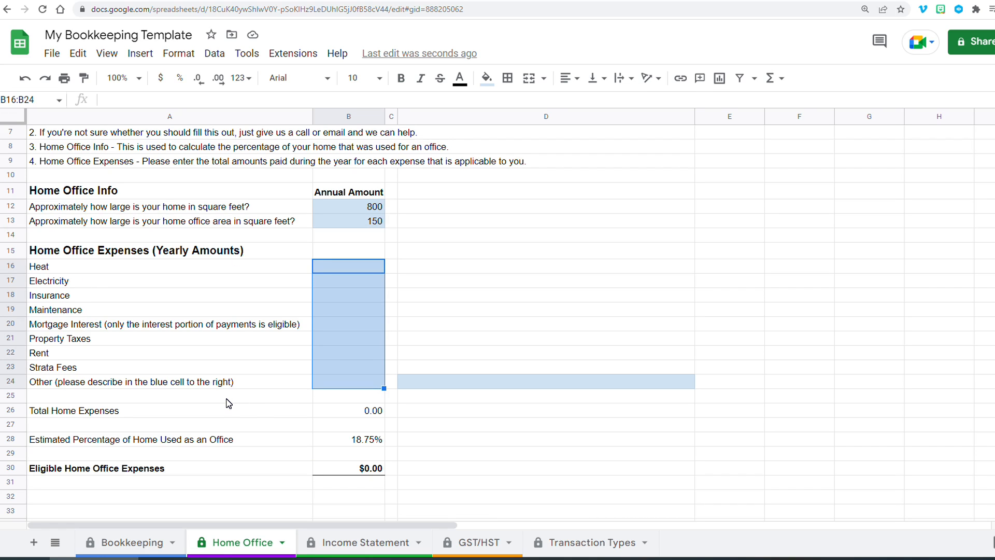
- Enter the yearly heat expense as the formula =60*12
{"action": "left_click", "coordinate": [372, 273]}
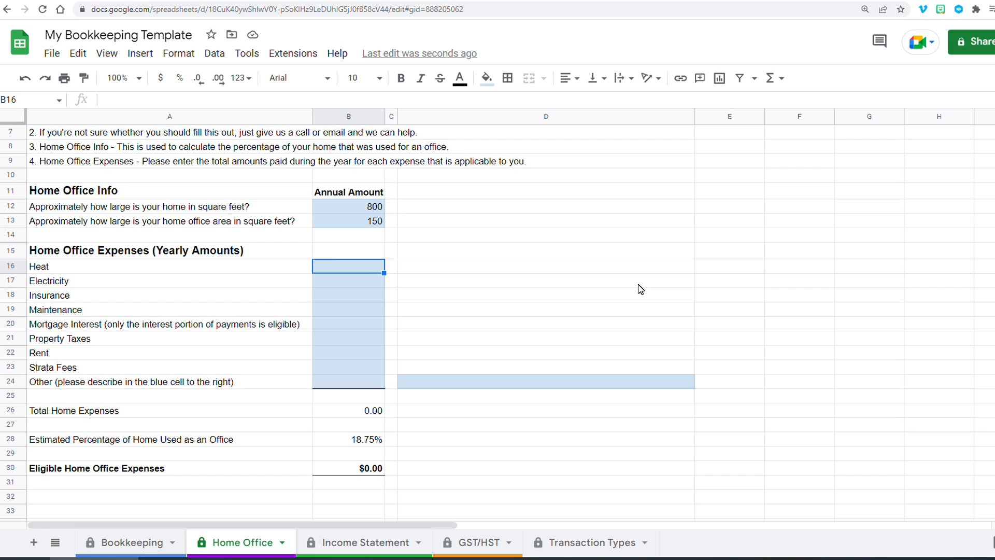
{"action": "type", "text": "=60."}
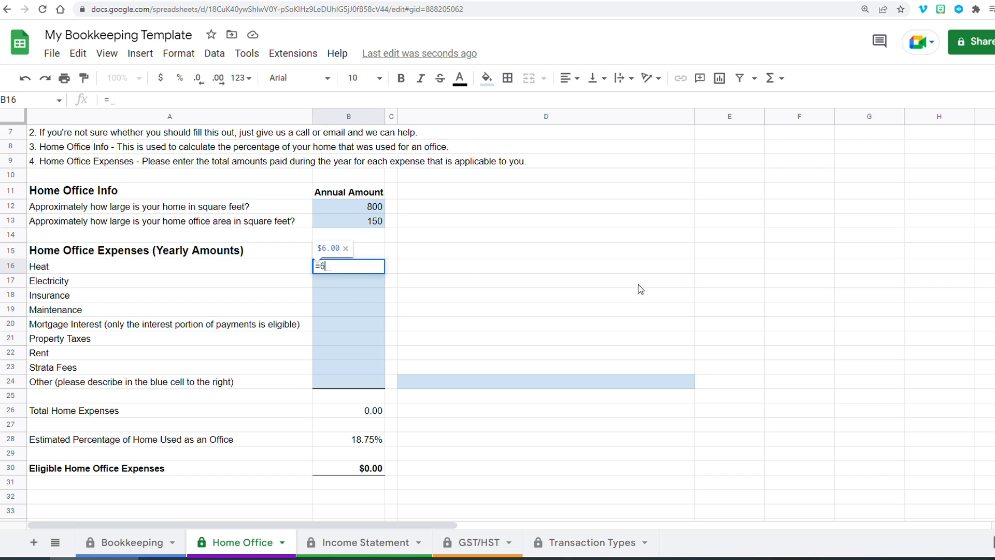
{"action": "key", "text": "BackSpace"}
{"action": "type", "text": "*12"}
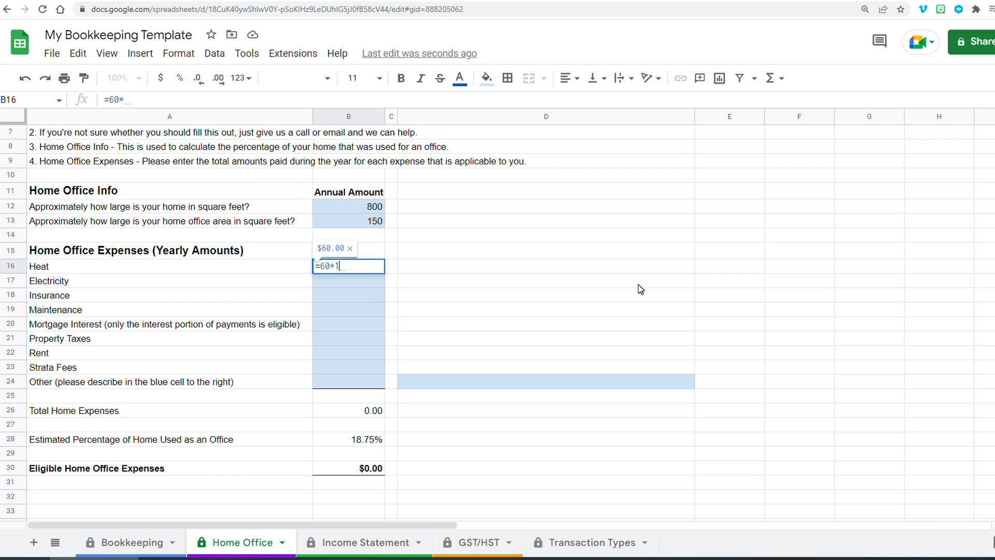
{"action": "key", "text": "Return"}
{"action": "left_click", "coordinate": [340, 265]}
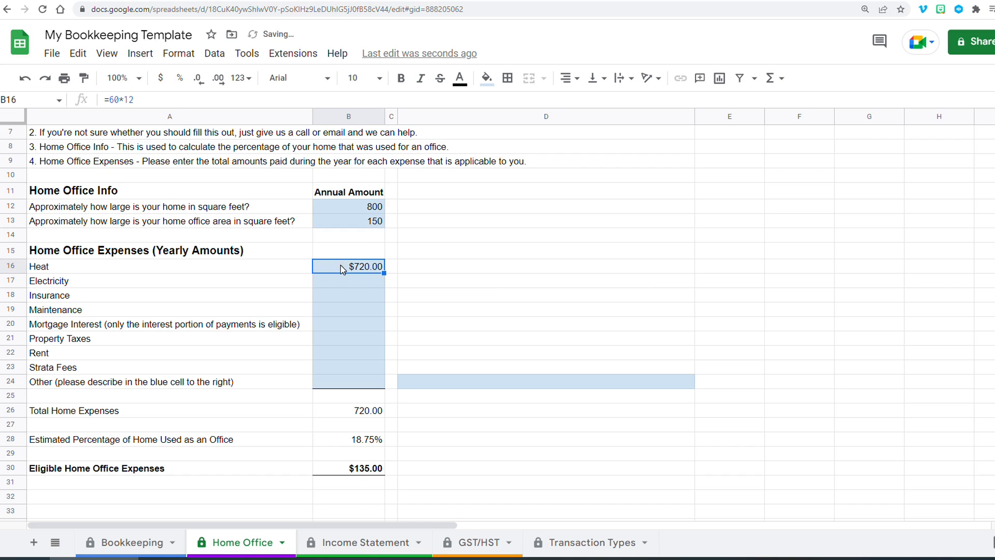
- Enter yearly electricity of 1200 and insurance of 450
{"action": "left_click", "coordinate": [351, 281]}
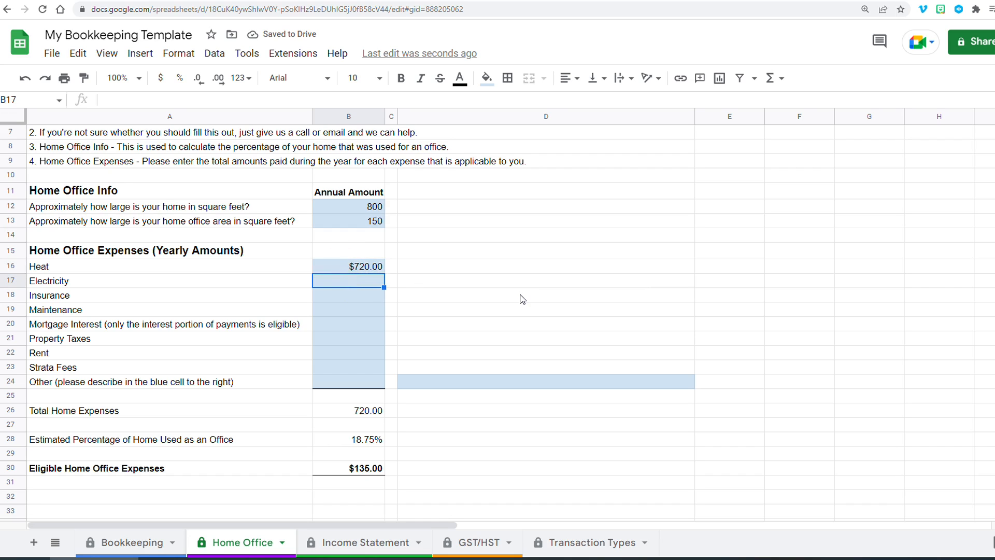
{"action": "type", "text": "1200"}
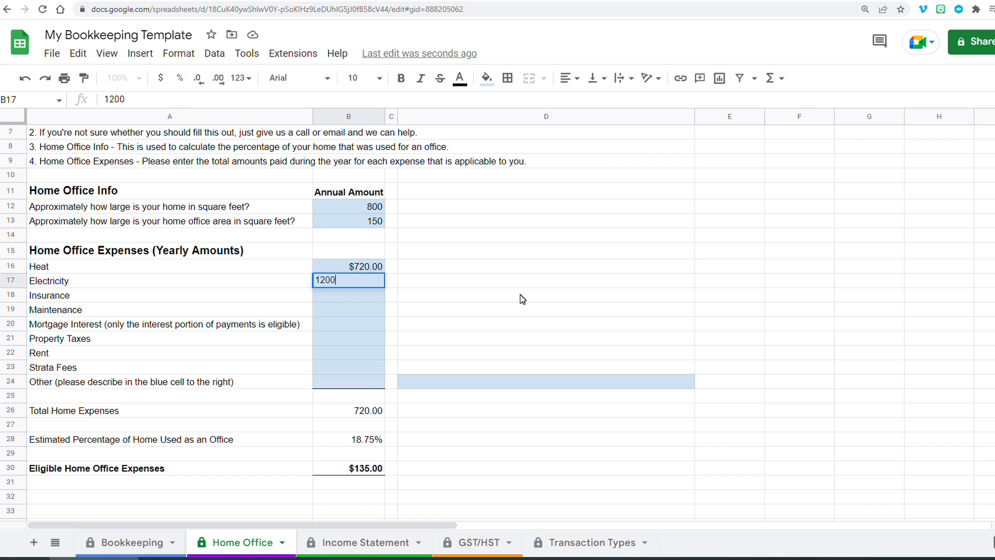
{"action": "key", "text": "Return"}
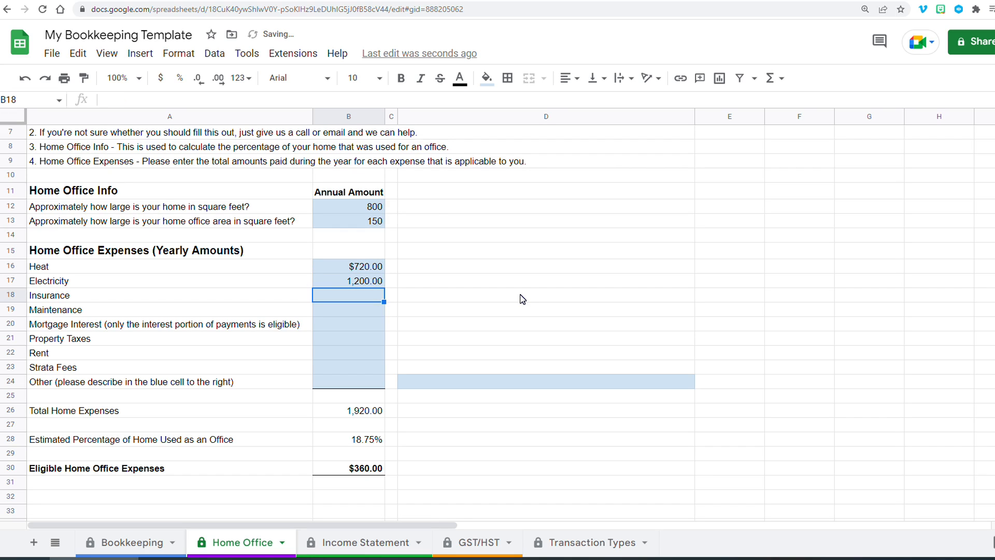
{"action": "type", "text": "450"}
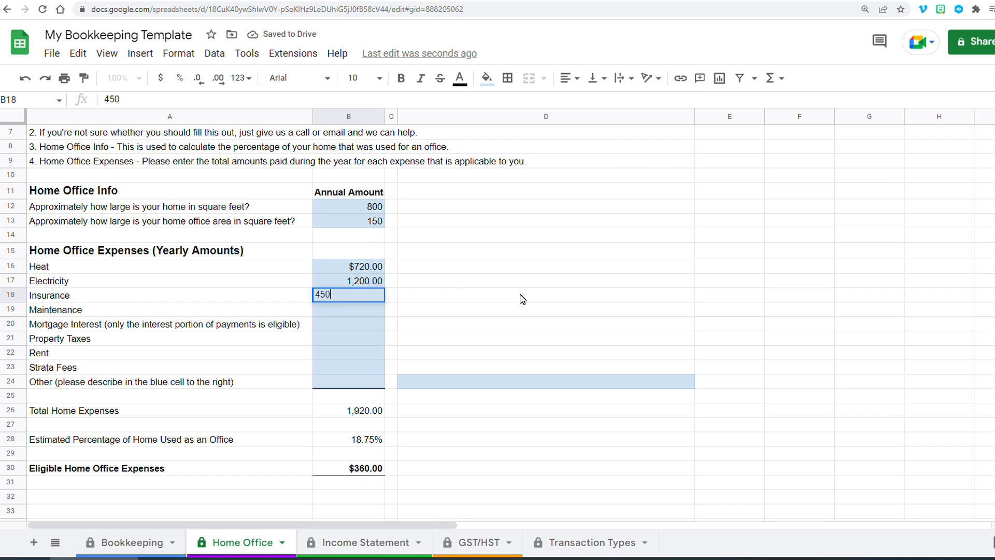
{"action": "key", "text": "Return"}
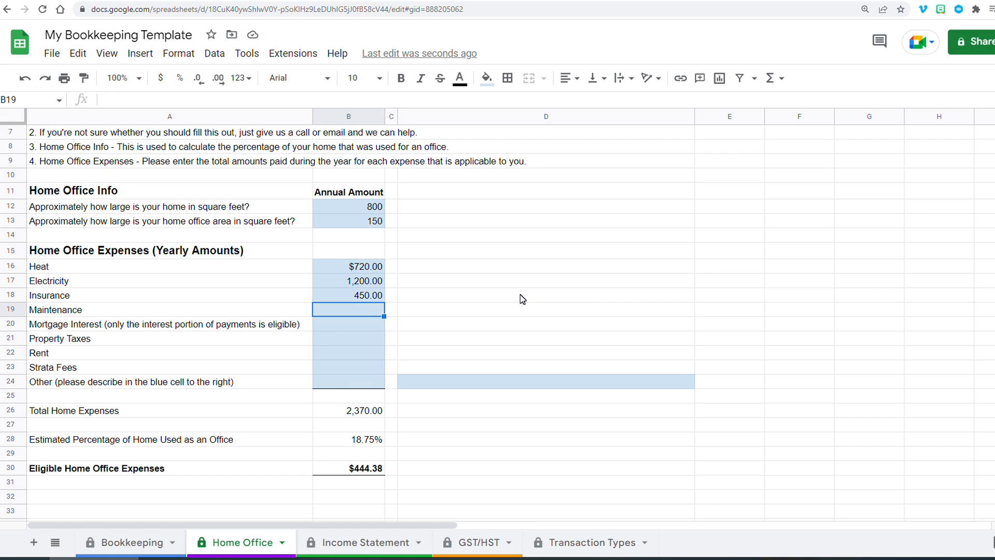
- Enter yearly mortgage interest of 8000 and property taxes of 2600
{"action": "key", "text": "Return"}
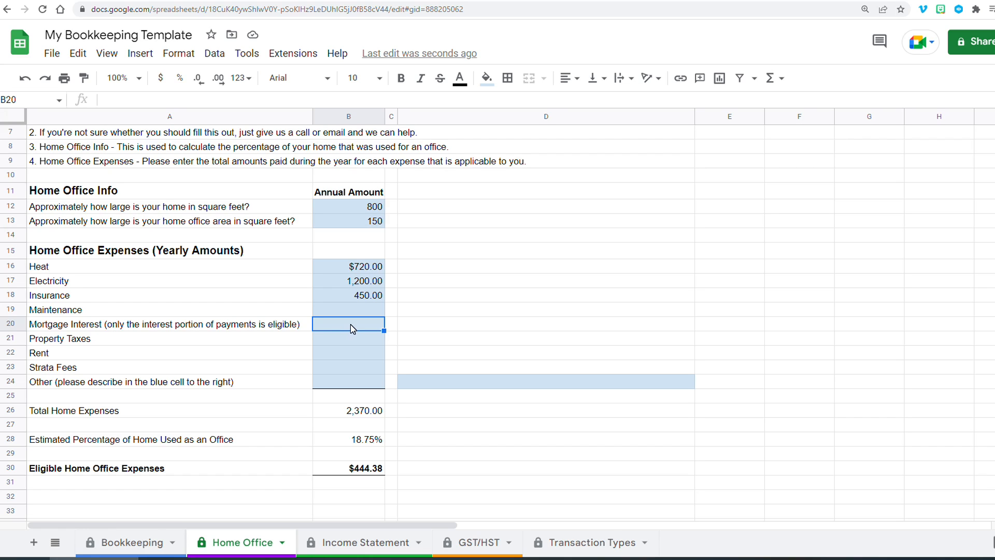
{"action": "type", "text": "8,00"}
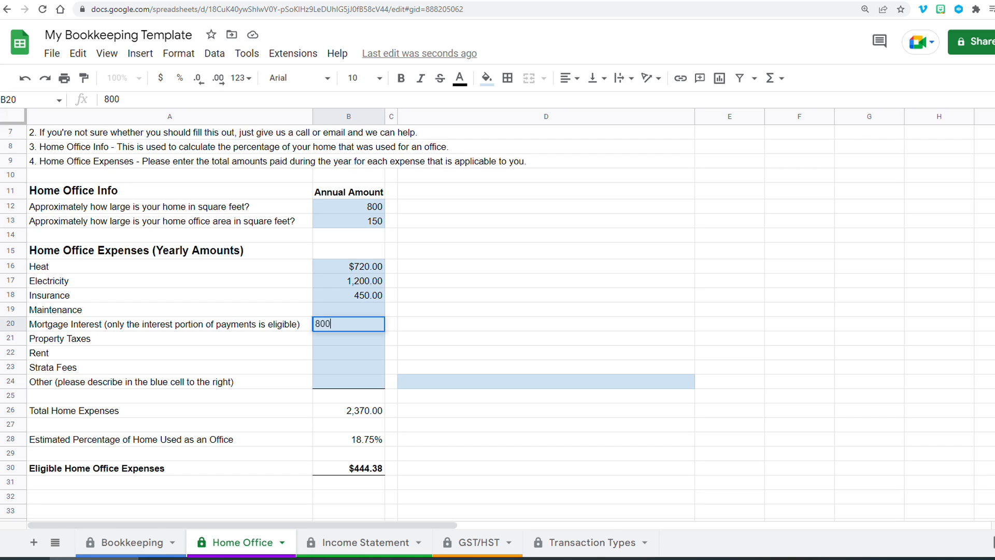
{"action": "type", "text": "0"}
{"action": "key", "text": "Return"}
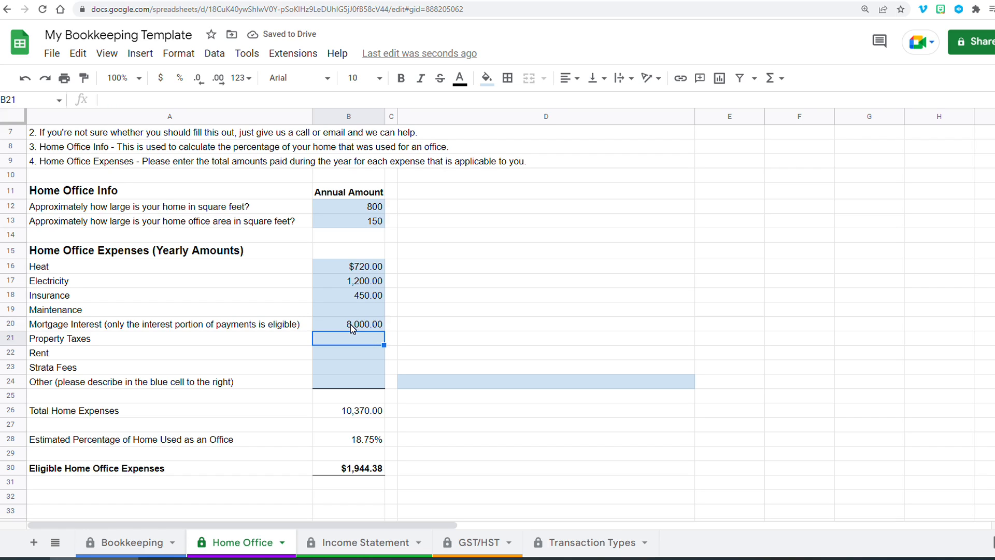
{"action": "type", "text": "2600"}
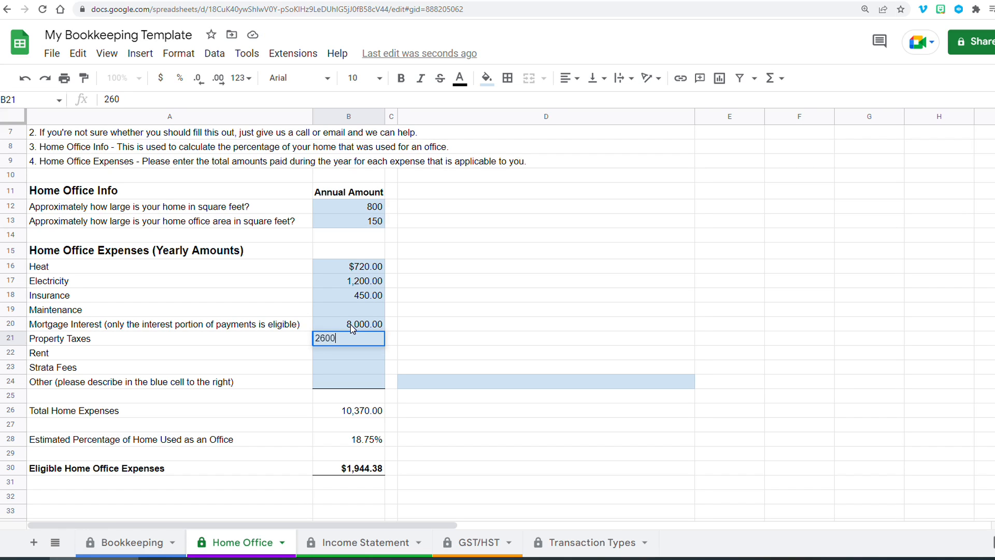
{"action": "key", "text": "Return"}
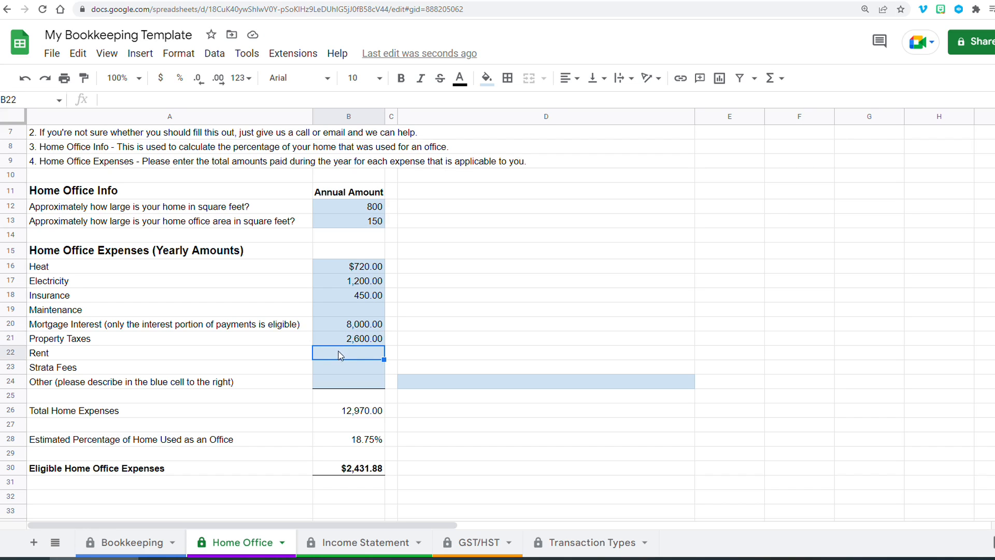
- Enter yearly strata fees as the formula =350*12, dismissing the autofill suggestion
{"action": "left_click", "coordinate": [341, 369]}
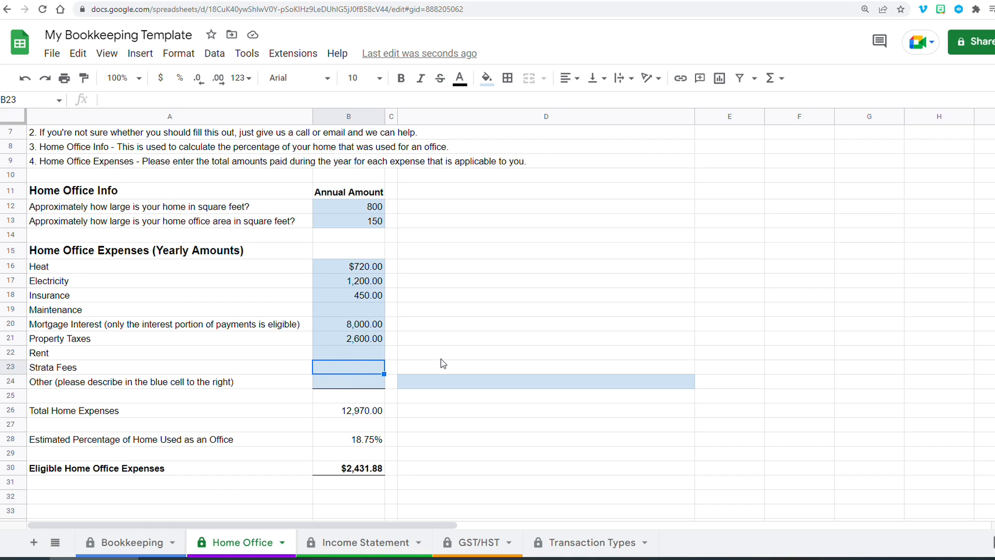
{"action": "type", "text": "=350*12"}
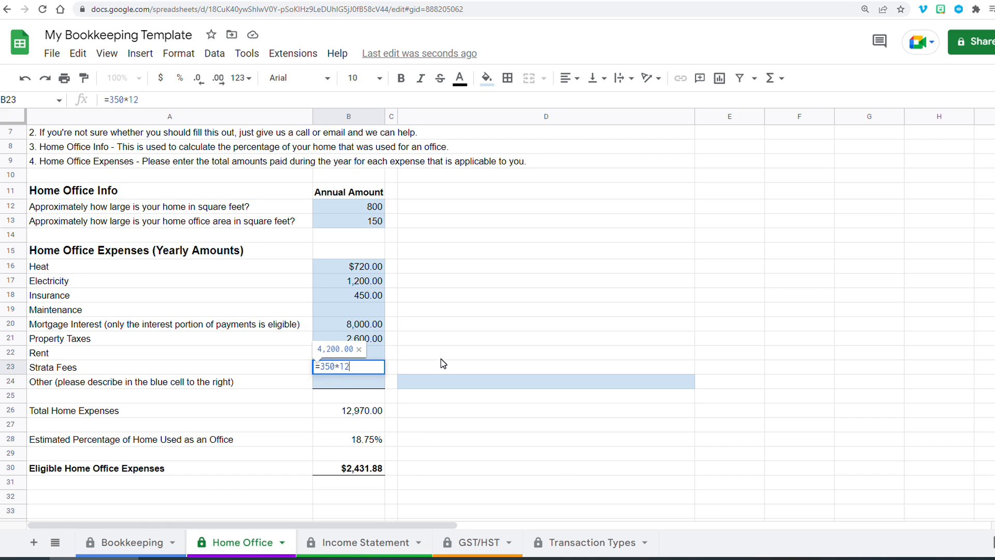
{"action": "key", "text": "Return"}
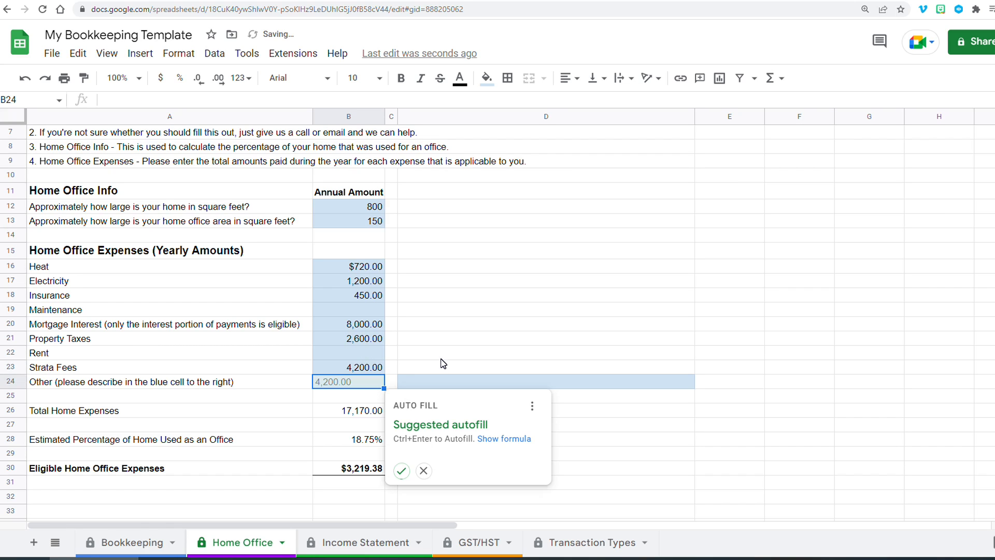
{"action": "left_click", "coordinate": [246, 368]}
{"action": "left_click", "coordinate": [325, 383]}
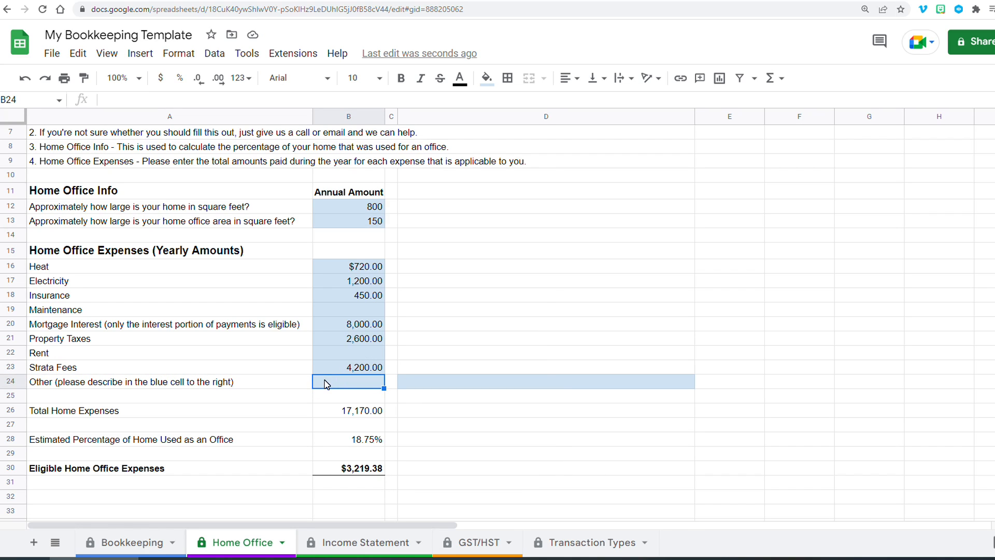
- Enter other expenses as =80*12 and describe them as Internet cost in the adjacent cell
{"action": "left_click", "coordinate": [78, 251]}
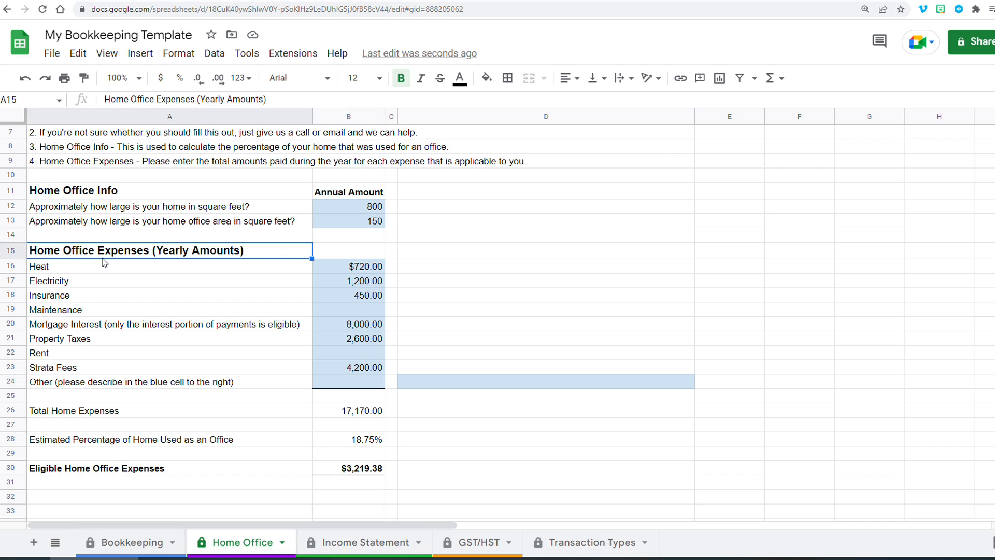
{"action": "left_click", "coordinate": [333, 383]}
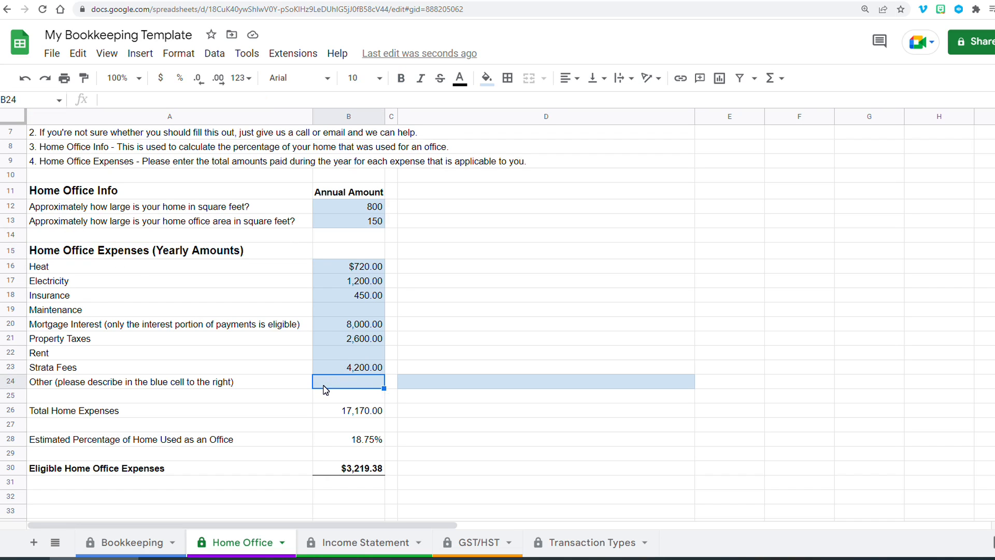
{"action": "type", "text": "=80*12"}
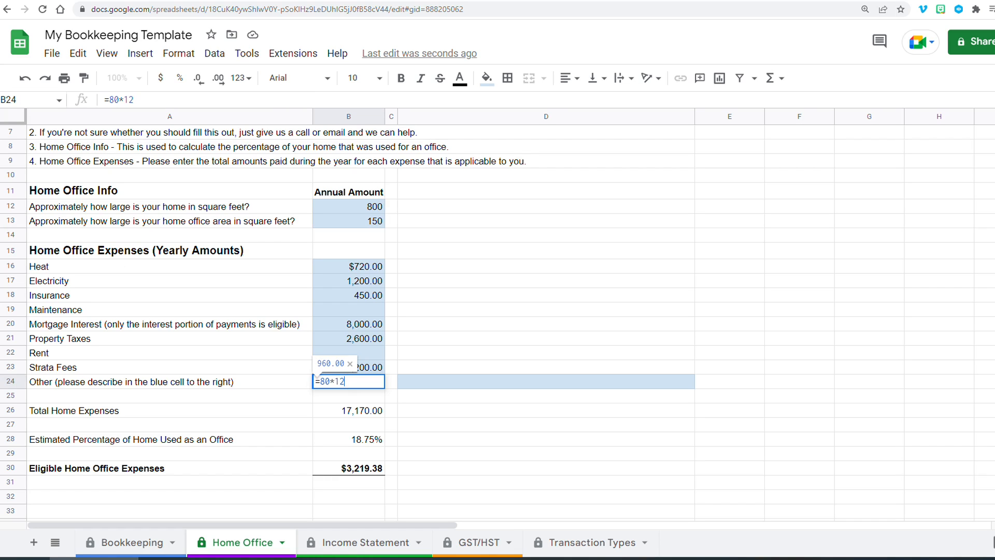
{"action": "key", "text": "Return"}
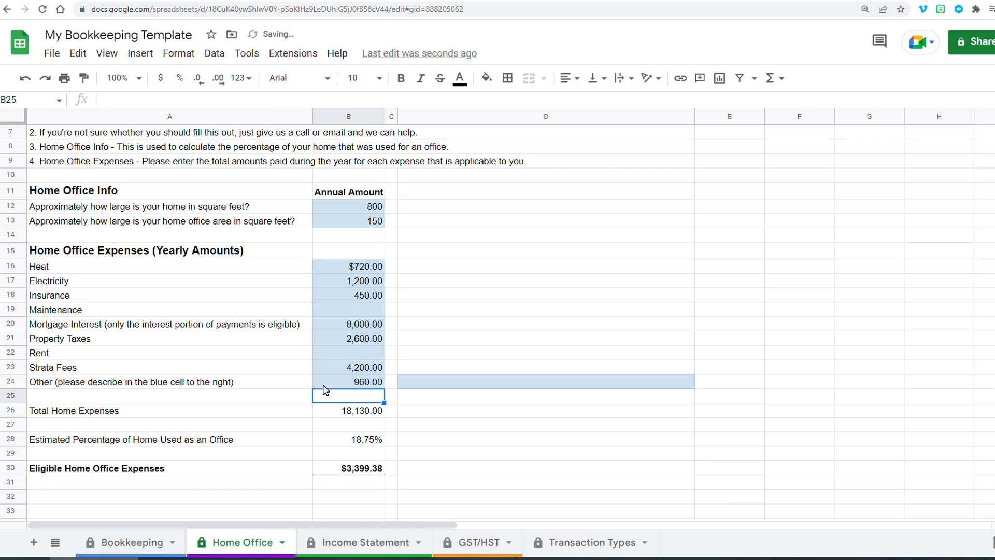
{"action": "left_click", "coordinate": [466, 383]}
{"action": "type", "text": "Internet cost"}
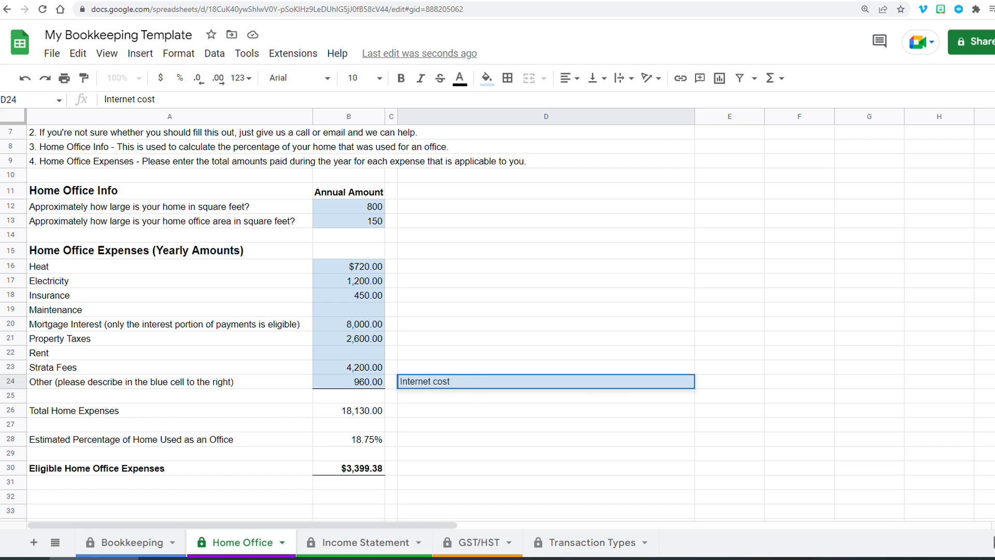
{"action": "key", "text": "Left"}
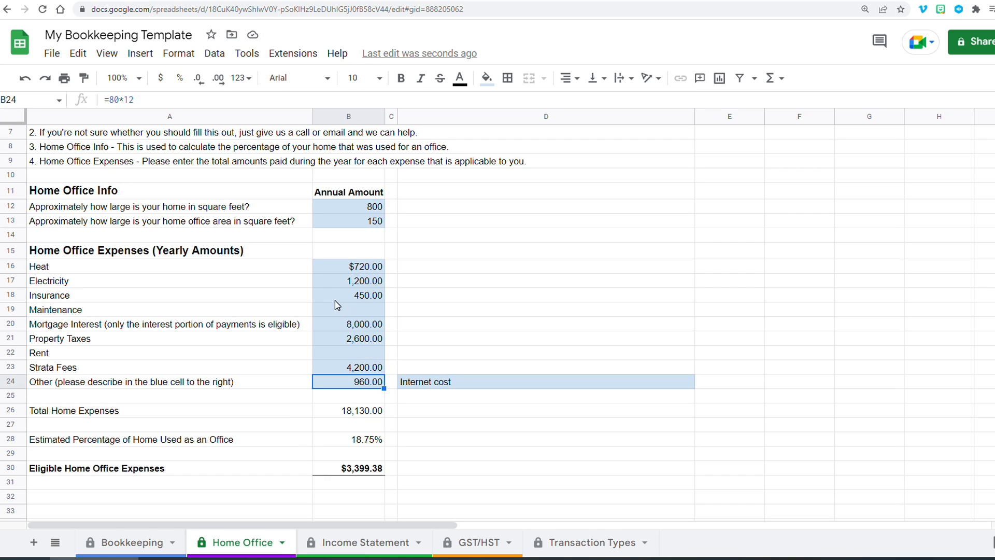
- Review the heat, electricity, insurance and total home expenses cells
{"action": "left_click", "coordinate": [349, 268]}
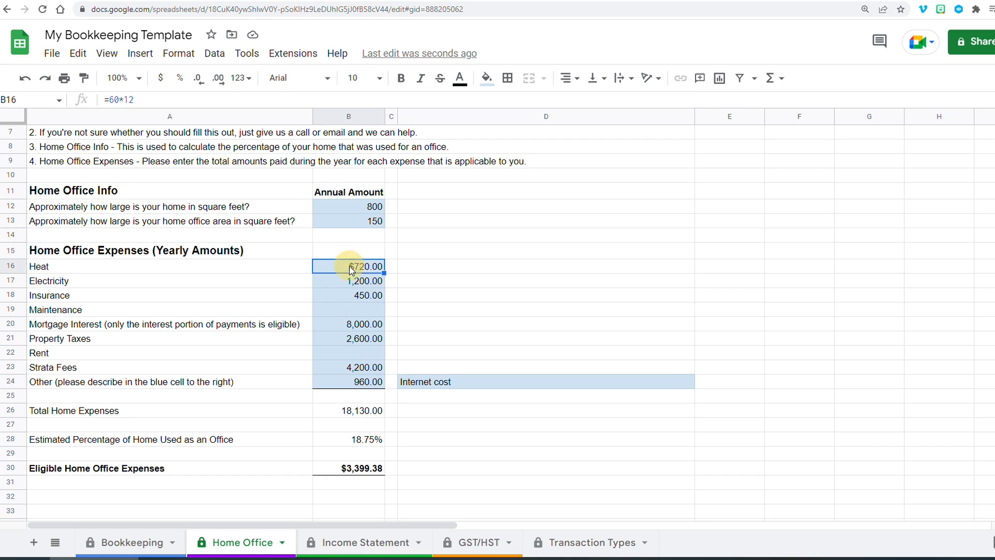
{"action": "left_click", "coordinate": [350, 281]}
{"action": "left_click", "coordinate": [358, 296]}
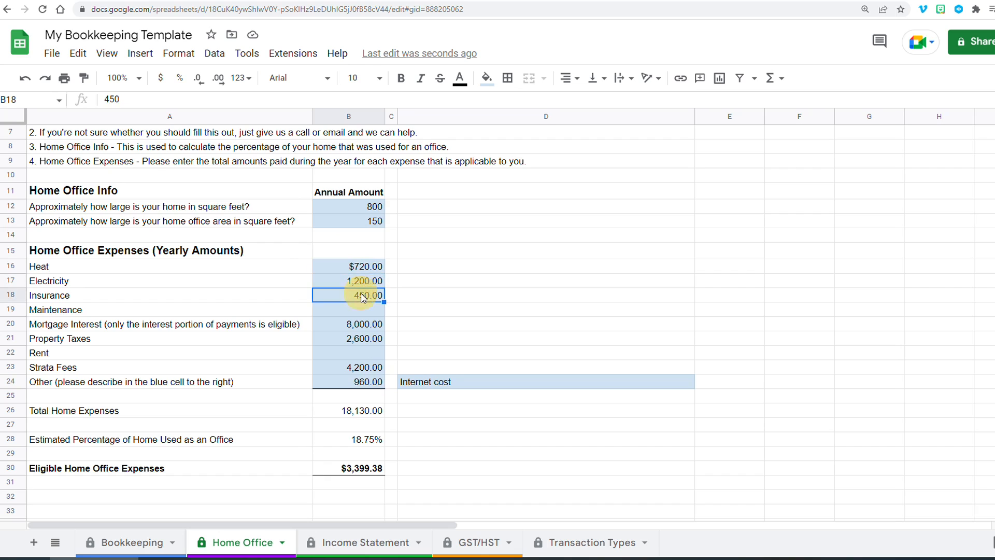
{"action": "left_click", "coordinate": [344, 414]}
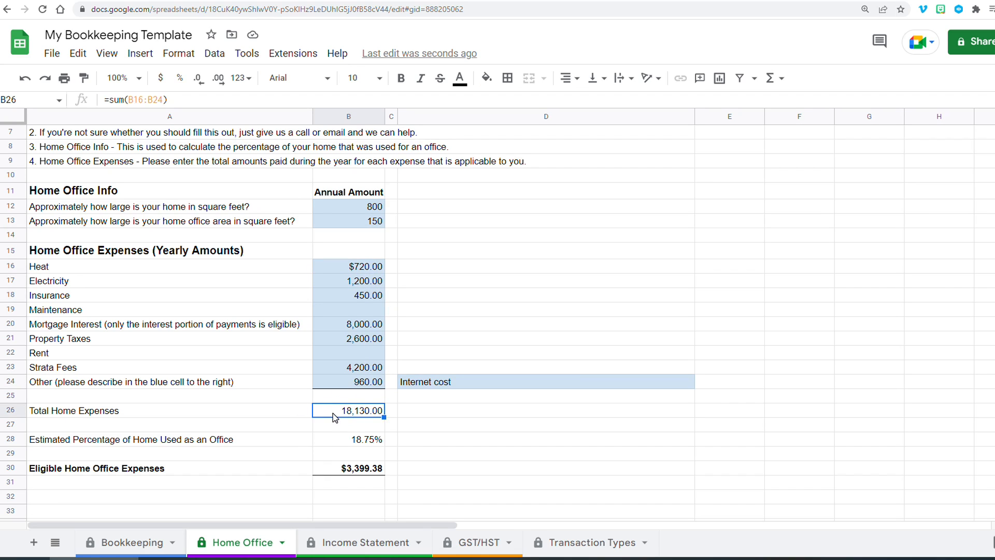
- Review the office percentage and eligible home office expenses, then the home office expenses and net income lines on the Income Statement
{"action": "left_click", "coordinate": [337, 442]}
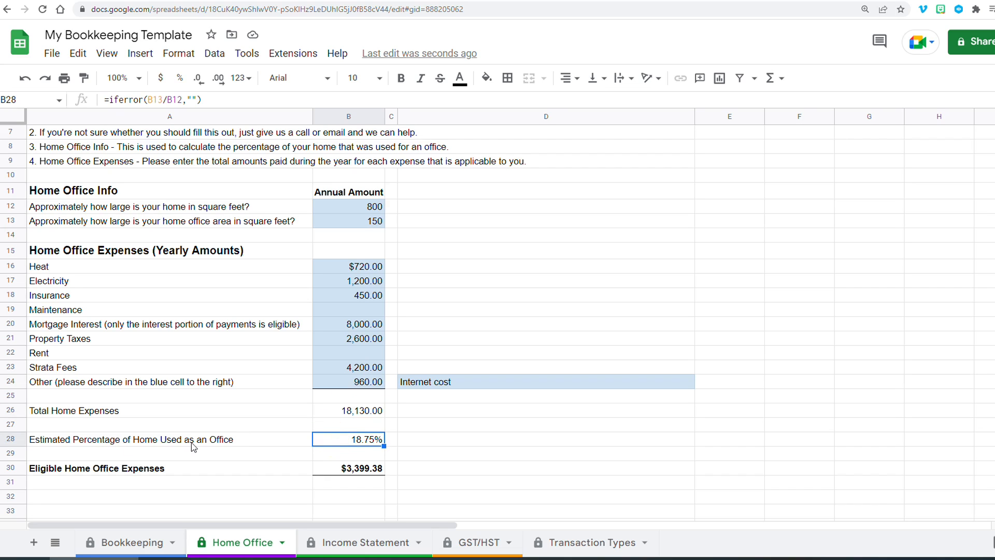
{"action": "left_click", "coordinate": [335, 470]}
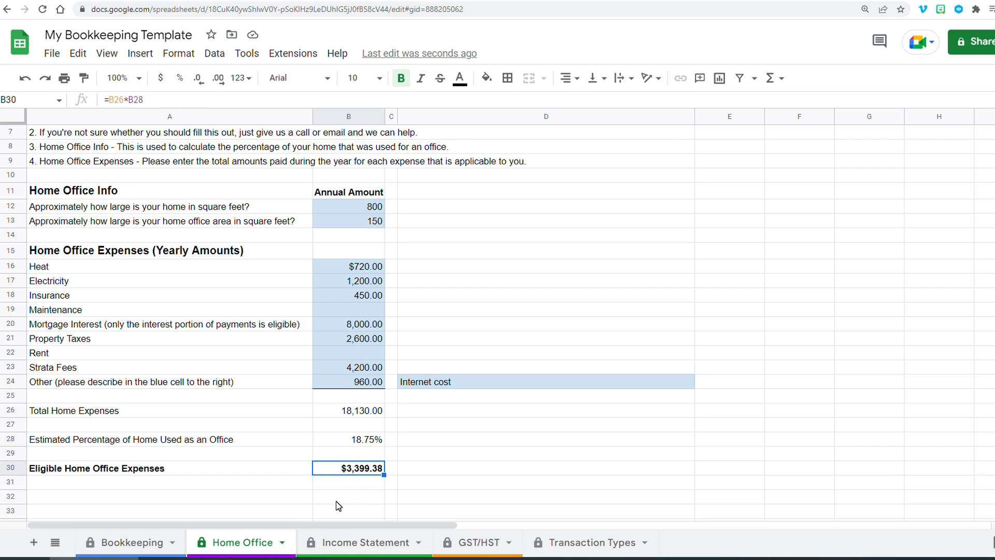
{"action": "left_click", "coordinate": [336, 543]}
{"action": "scroll", "coordinate": [331, 428], "scroll_direction": "up", "scroll_amount": 3}
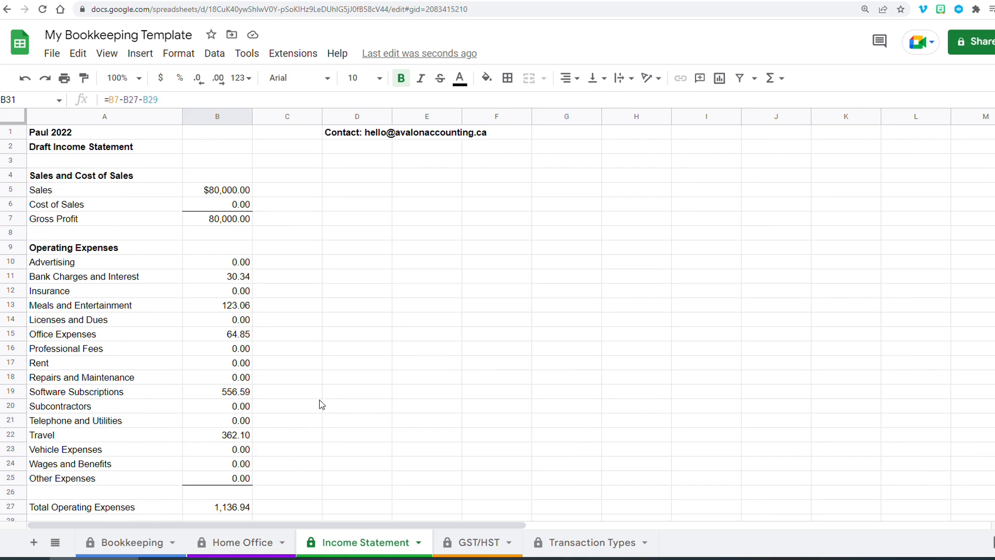
{"action": "scroll", "coordinate": [212, 259], "scroll_direction": "down", "scroll_amount": 3}
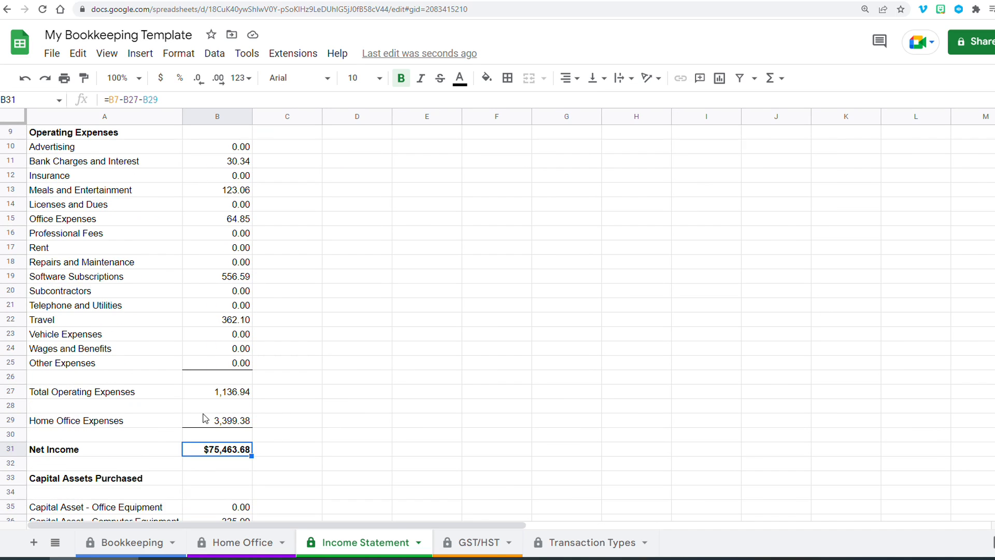
{"action": "left_click", "coordinate": [104, 422]}
{"action": "left_click", "coordinate": [232, 424]}
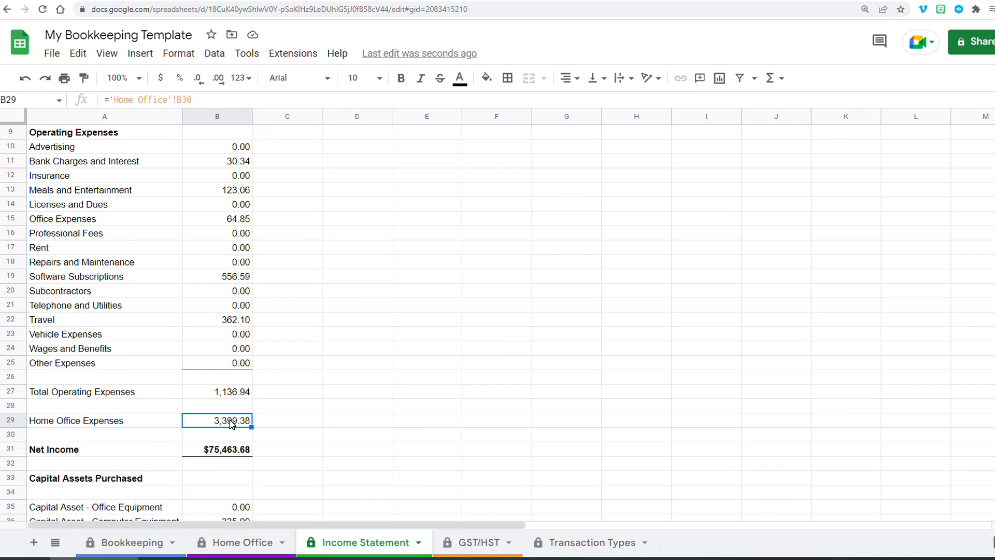
{"action": "left_click", "coordinate": [231, 449]}
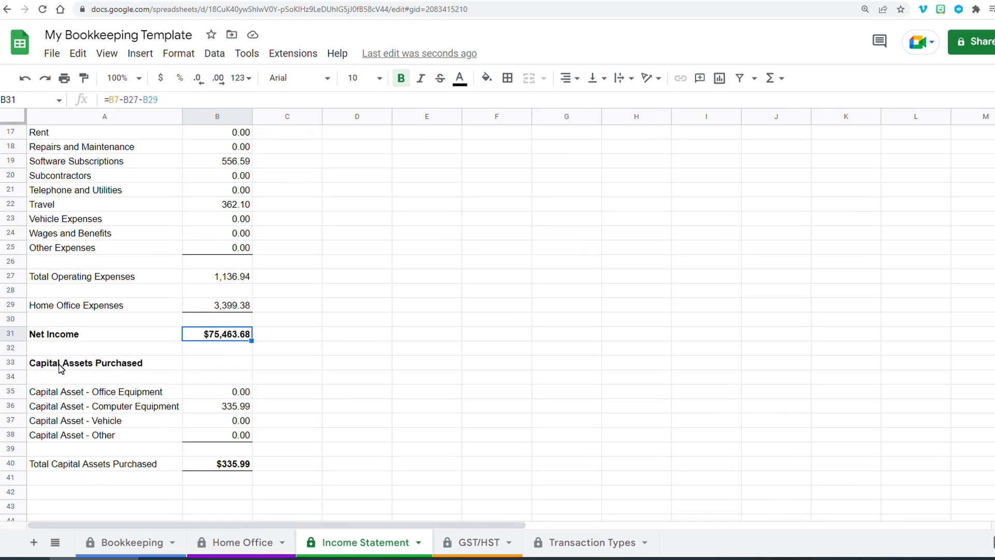
- Examine the capital assets purchased section and the Best Buy transaction type on the Bookkeeping sheet that feeds it
{"action": "left_click", "coordinate": [60, 367]}
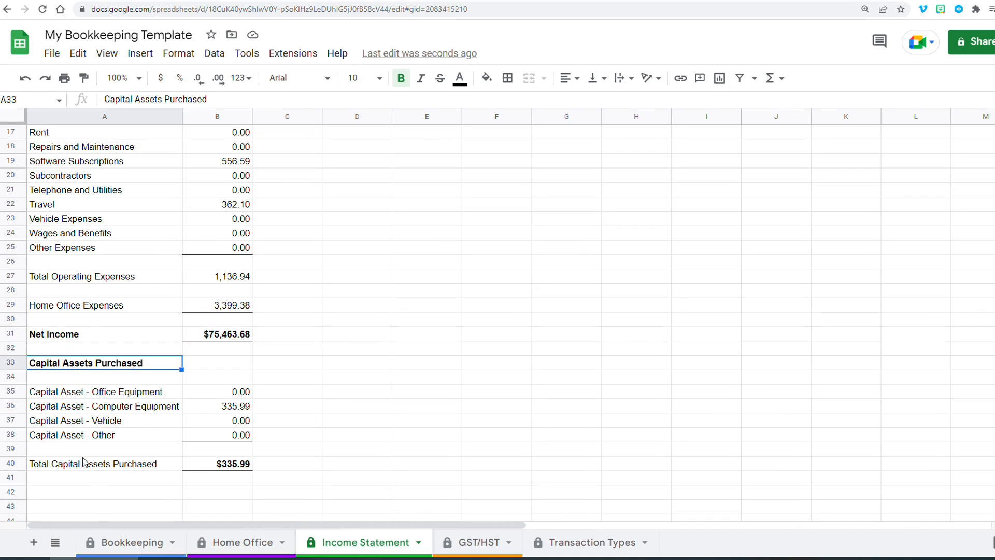
{"action": "left_click", "coordinate": [106, 542]}
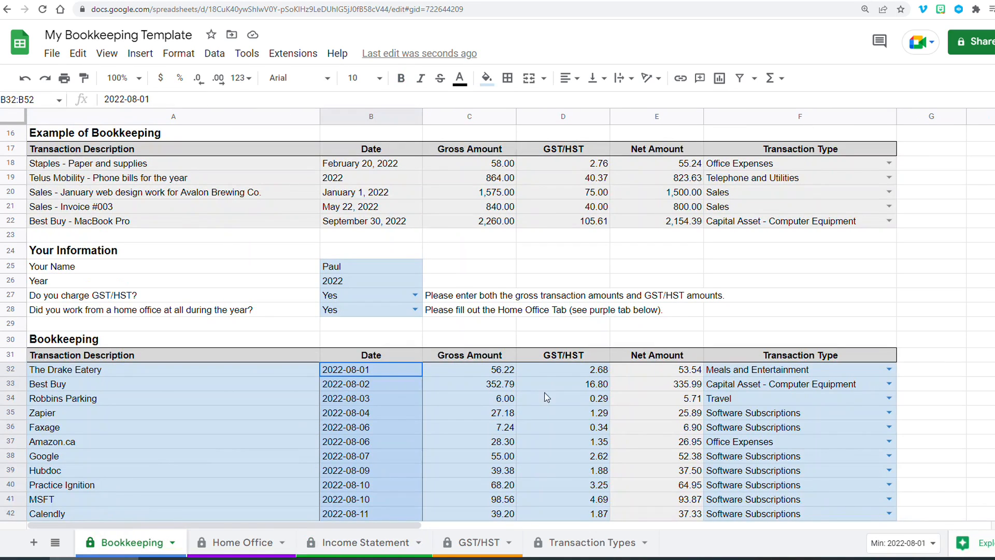
{"action": "left_click", "coordinate": [739, 386]}
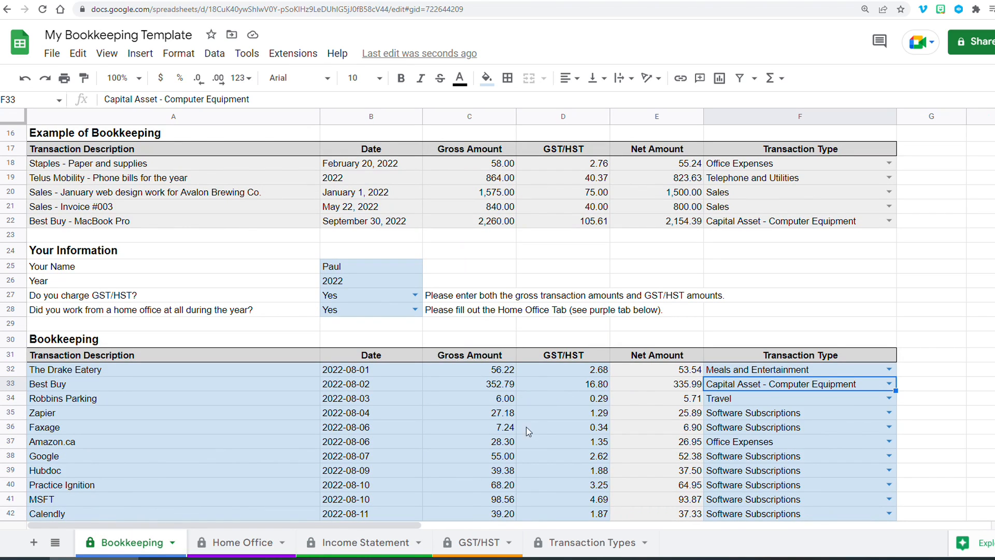
{"action": "left_click", "coordinate": [346, 542]}
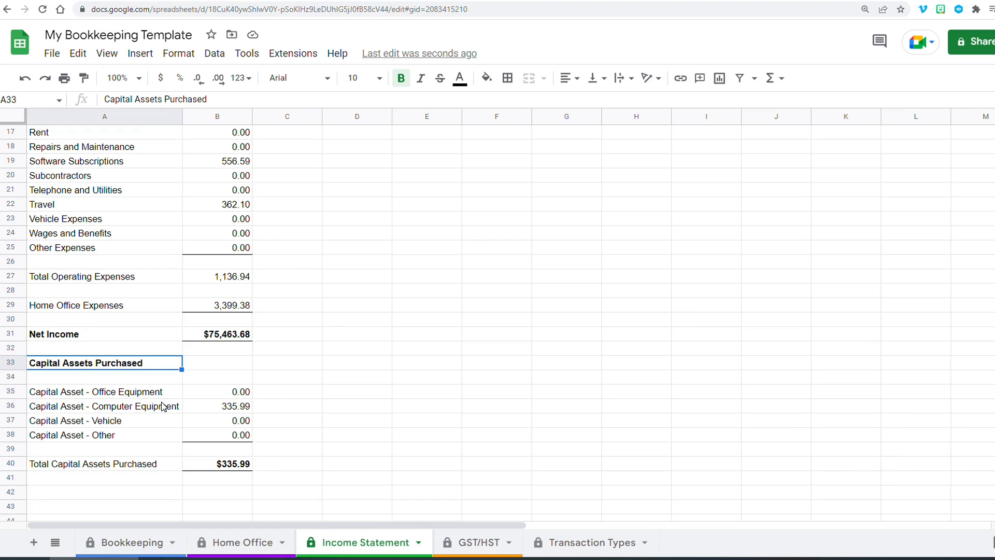
{"action": "scroll", "coordinate": [202, 235], "scroll_direction": "up", "scroll_amount": 3}
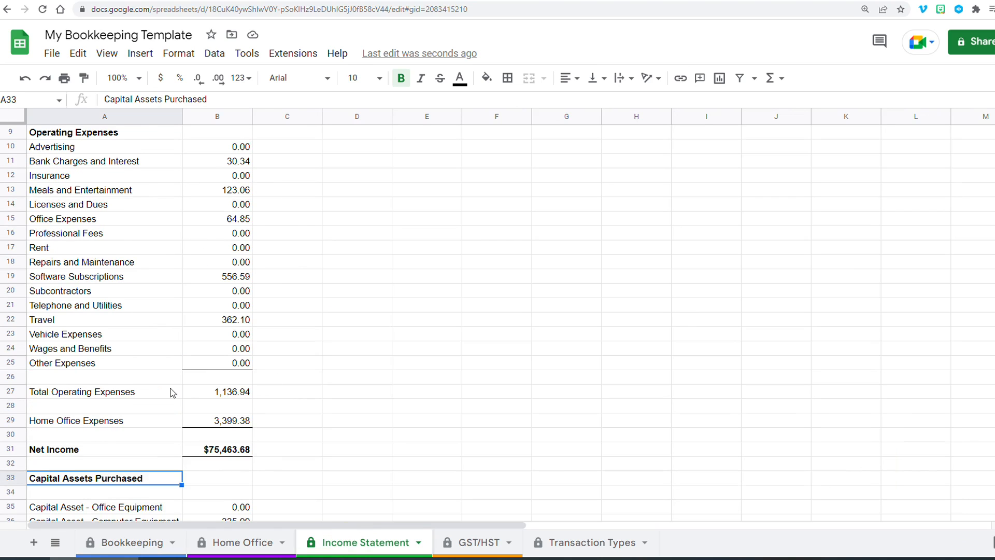
{"action": "scroll", "coordinate": [197, 332], "scroll_direction": "down", "scroll_amount": 3}
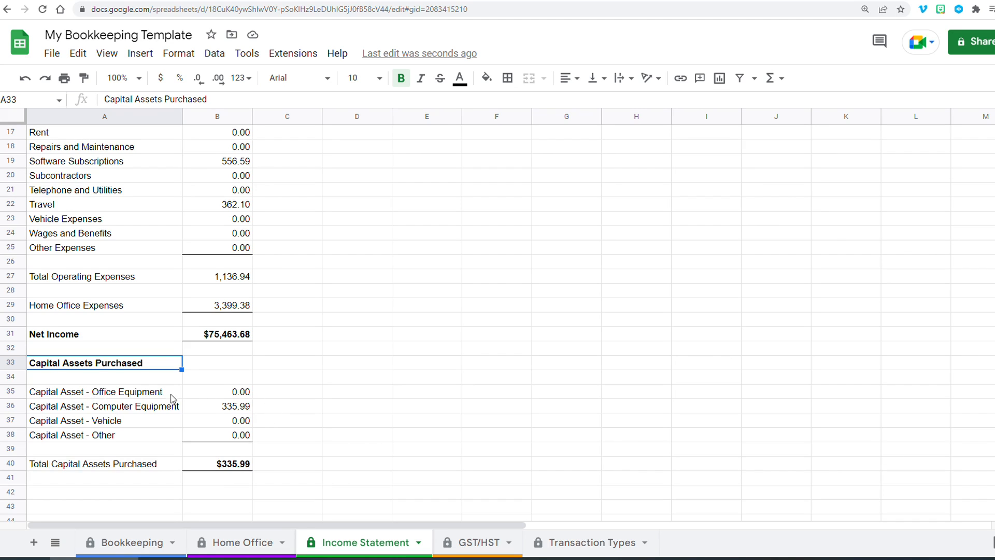
- Inspect the computer equipment capital asset formula, then flip through the Bookkeeping, Home Office and Income Statement sheets
{"action": "left_click", "coordinate": [205, 407]}
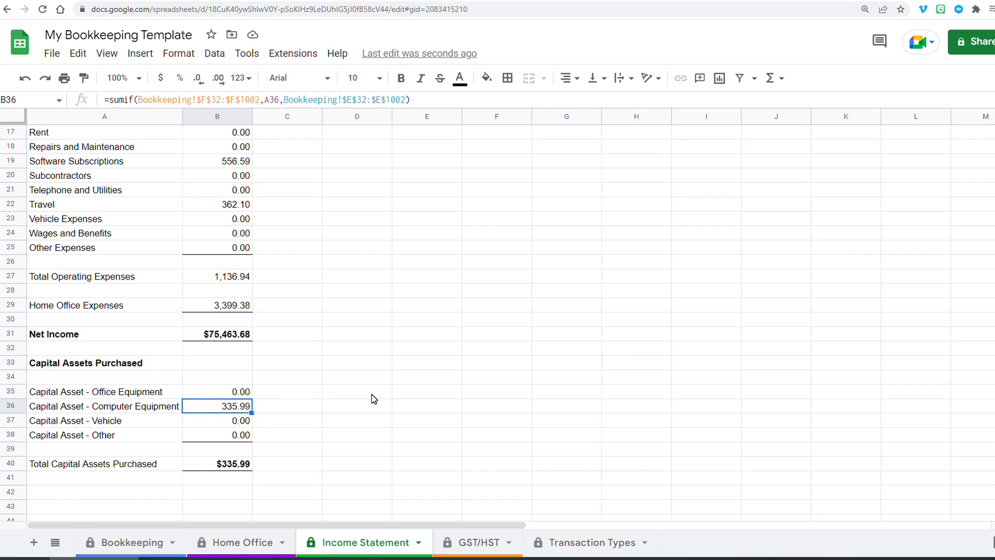
{"action": "scroll", "coordinate": [373, 398], "scroll_direction": "up", "scroll_amount": 5}
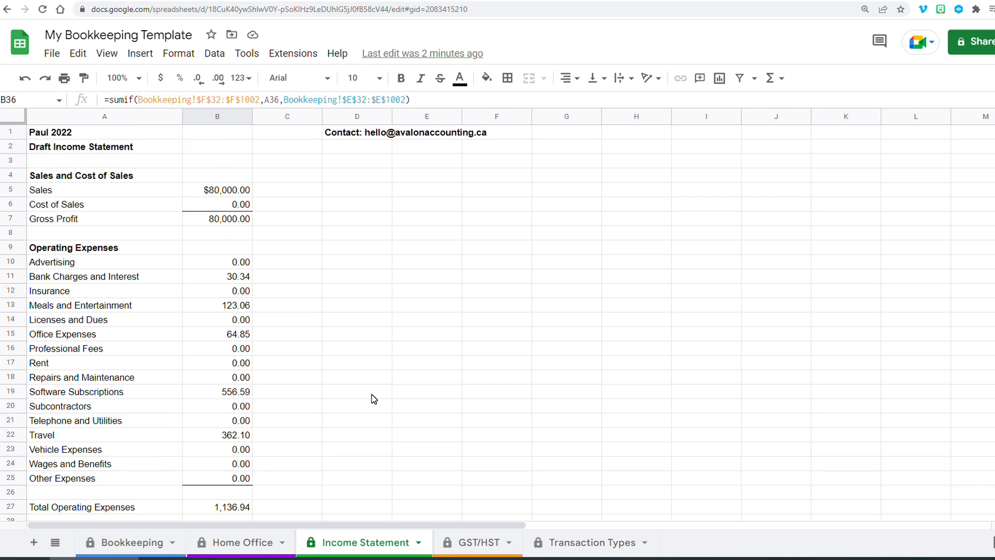
{"action": "left_click", "coordinate": [110, 543]}
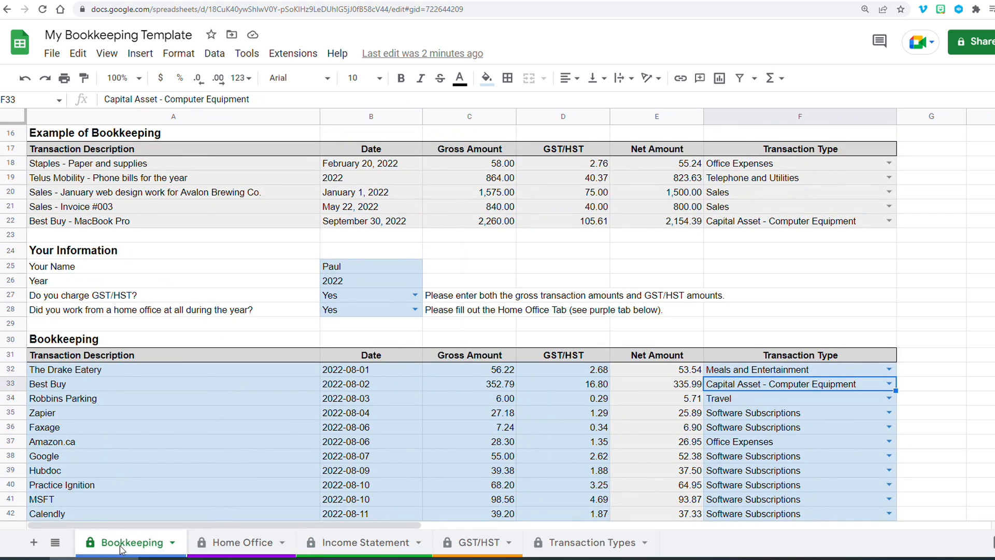
{"action": "left_click", "coordinate": [261, 543]}
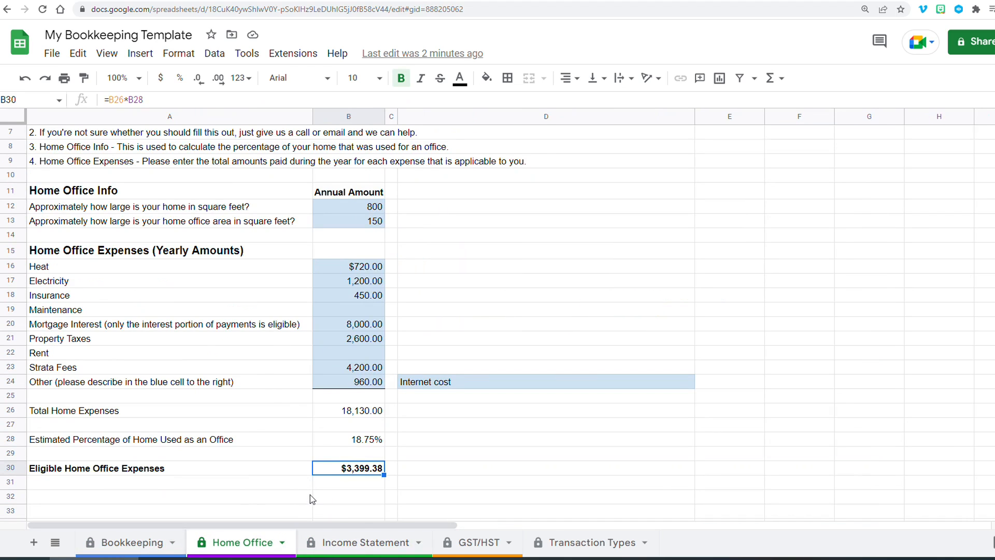
{"action": "left_click", "coordinate": [331, 545]}
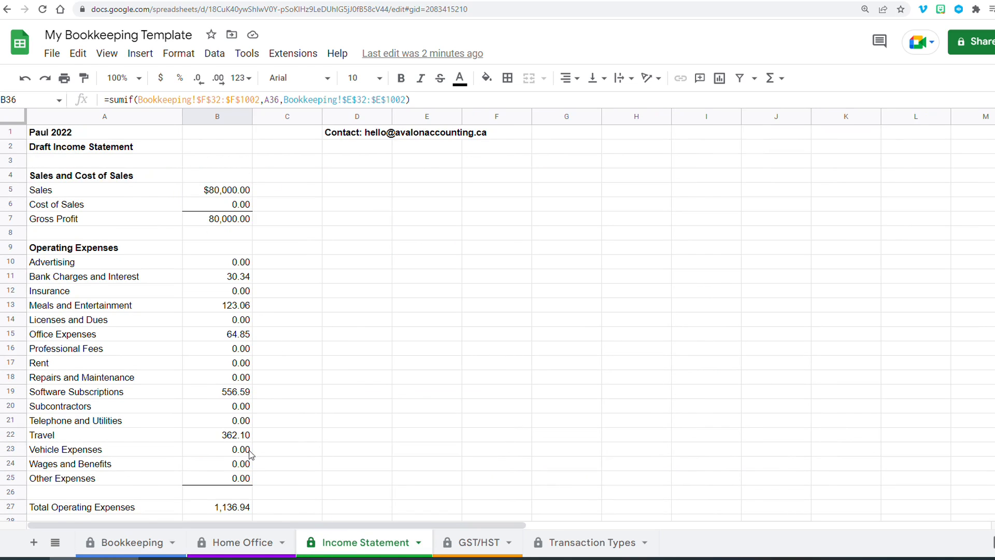
{"action": "scroll", "coordinate": [251, 454], "scroll_direction": "down", "scroll_amount": 2}
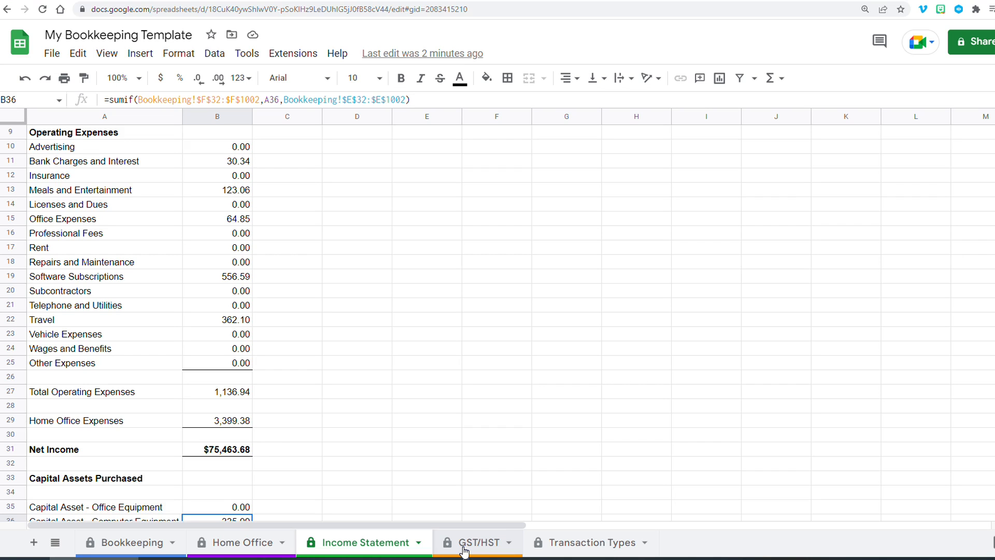
- Compare the GST/HST sheet's sales figure with the revenue summary row on the Bookkeeping sheet
{"action": "left_click", "coordinate": [464, 550]}
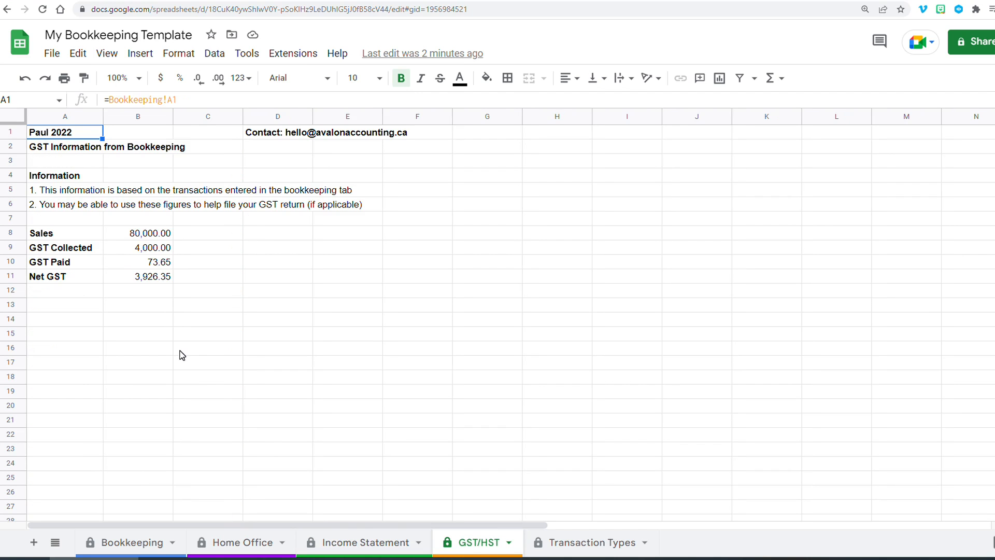
{"action": "left_click", "coordinate": [129, 550]}
{"action": "scroll", "coordinate": [686, 409], "scroll_direction": "down", "scroll_amount": 10}
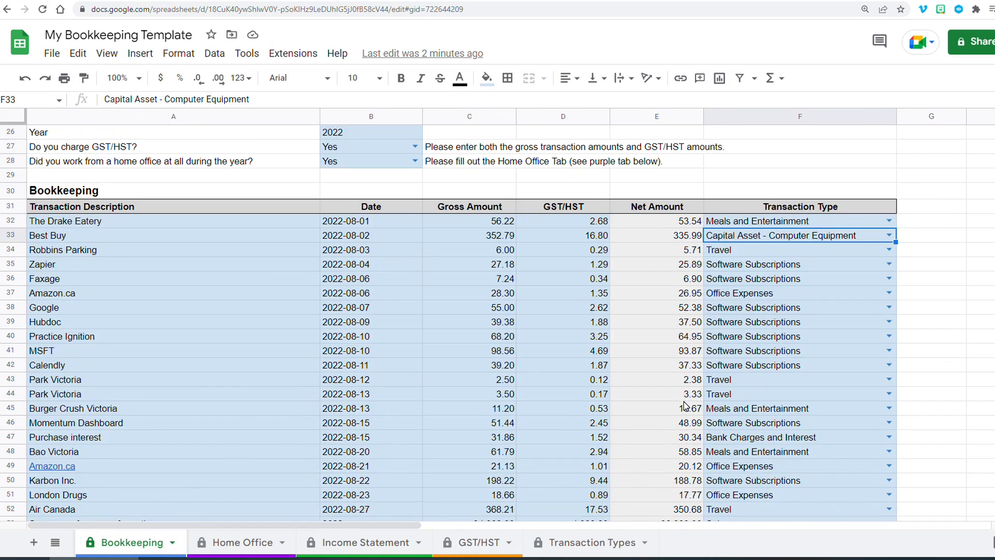
{"action": "left_click", "coordinate": [676, 334]}
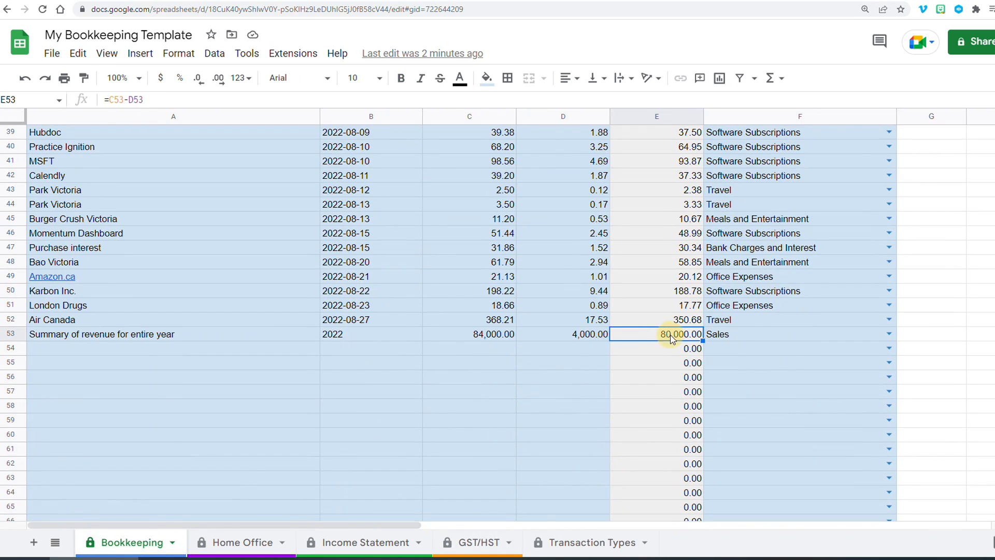
{"action": "left_click", "coordinate": [739, 335]}
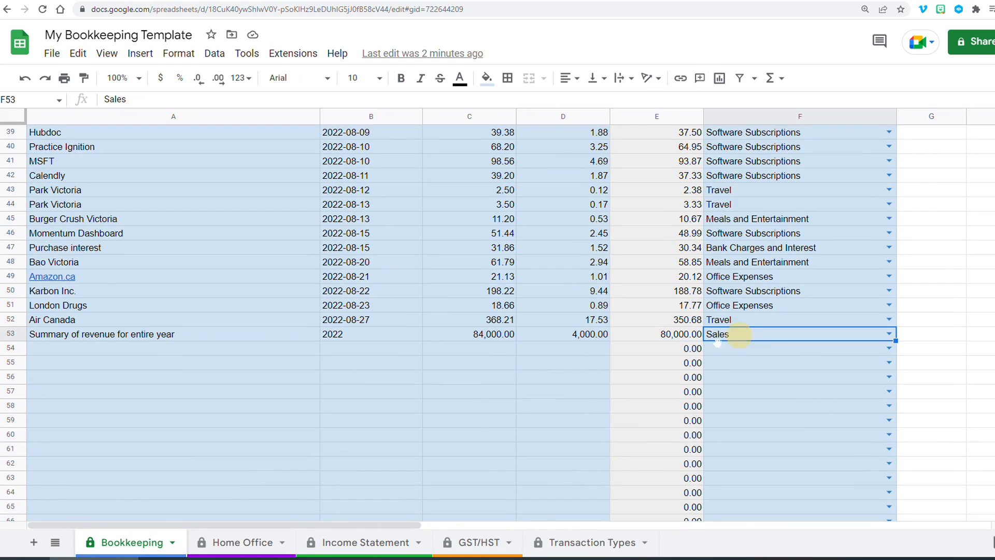
{"action": "left_click", "coordinate": [479, 542]}
{"action": "left_click", "coordinate": [145, 238]}
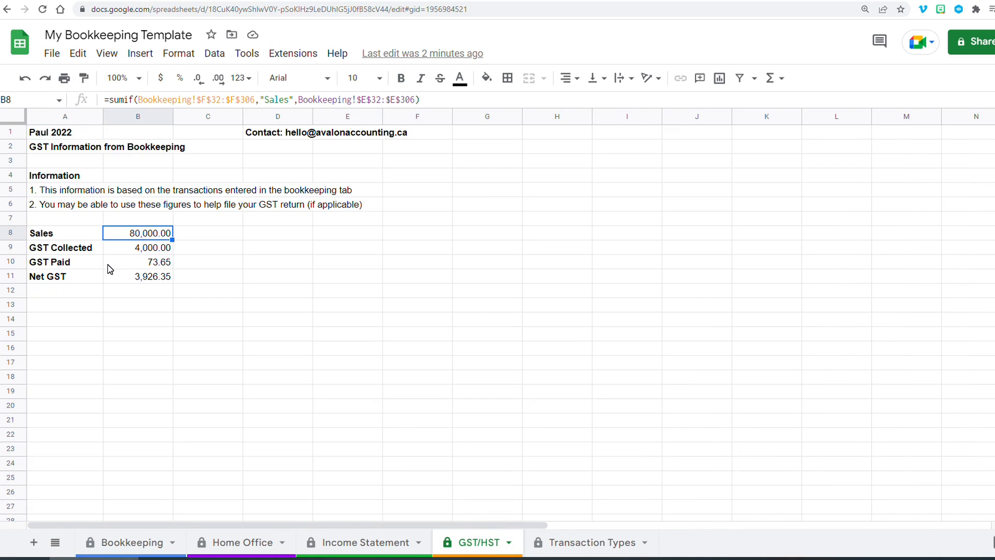
{"action": "left_click", "coordinate": [69, 252]}
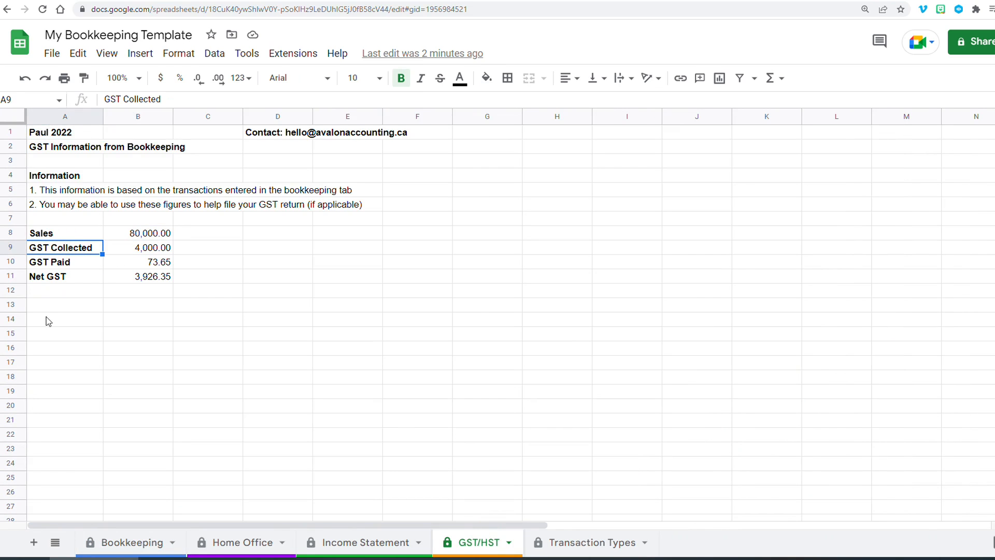
- Examine the GST/HST amount of the revenue summary row and the GST collected formula
{"action": "left_click", "coordinate": [106, 544]}
{"action": "left_click", "coordinate": [580, 334]}
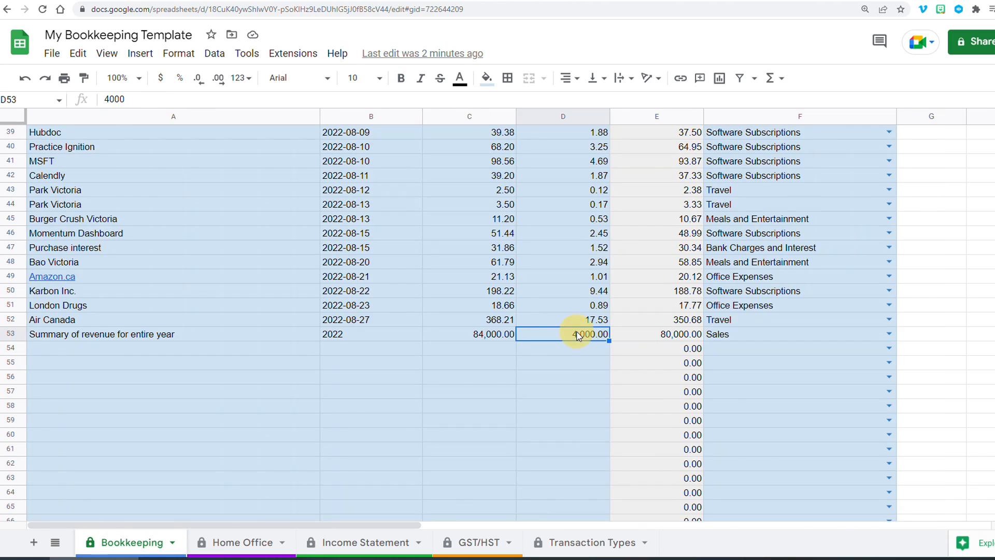
{"action": "scroll", "coordinate": [542, 335], "scroll_direction": "up", "scroll_amount": 3}
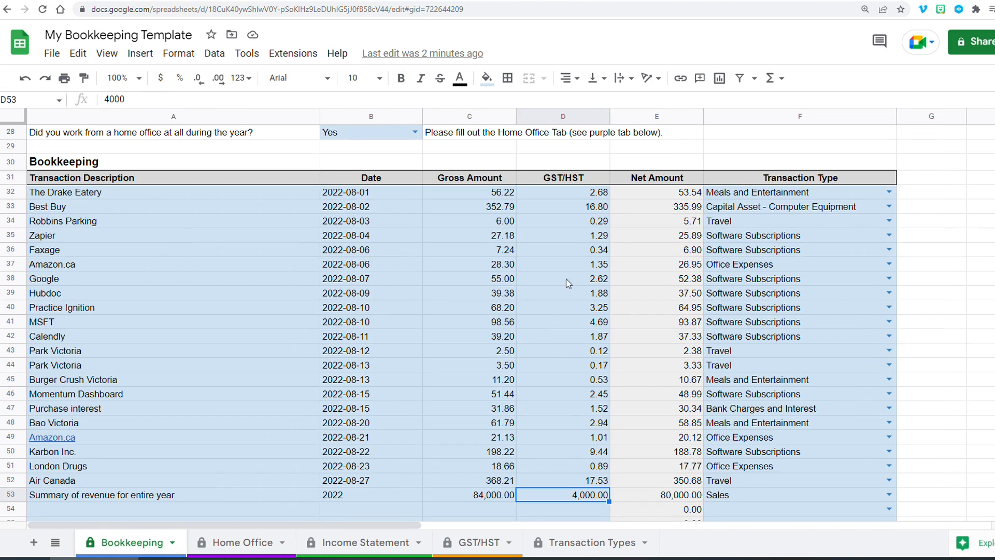
{"action": "left_click", "coordinate": [753, 499]}
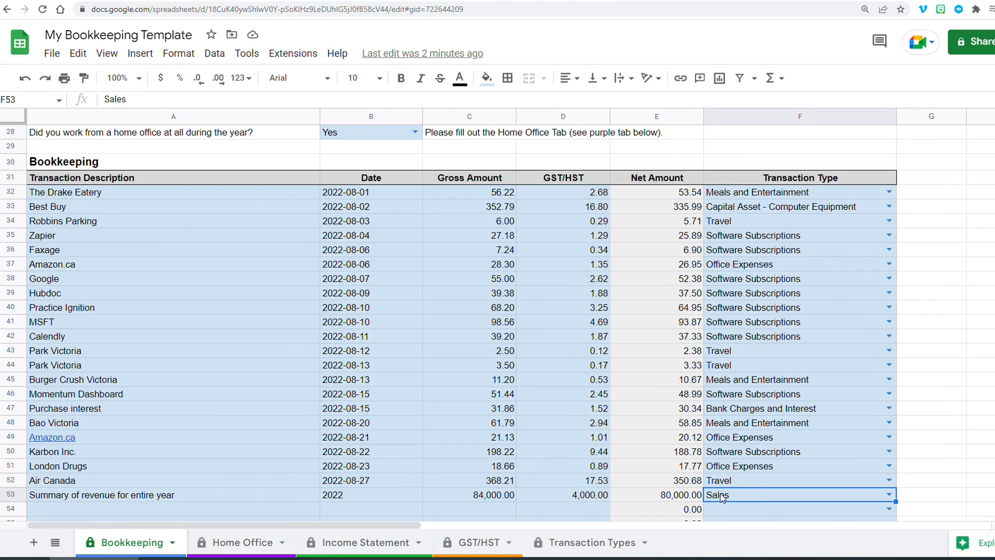
{"action": "left_click", "coordinate": [584, 497]}
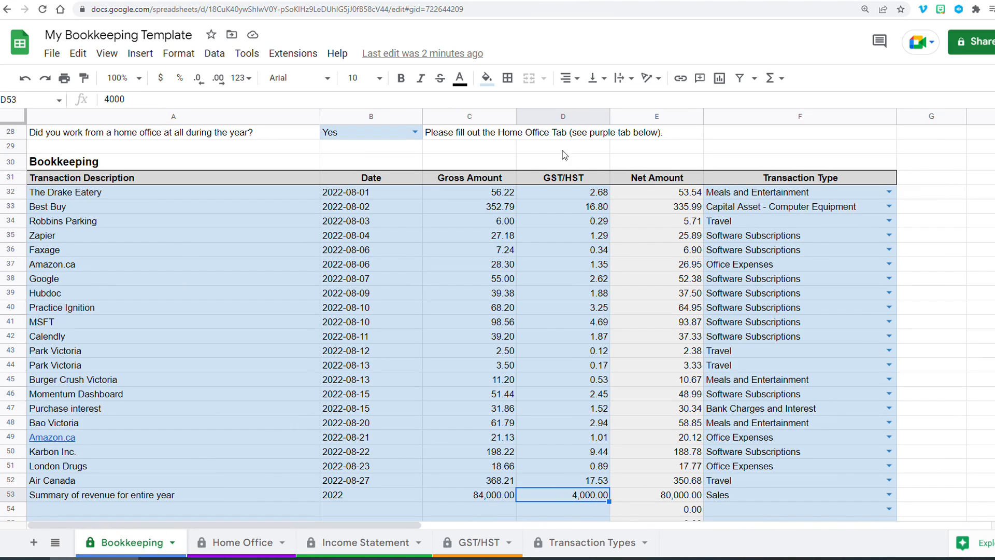
{"action": "left_click", "coordinate": [470, 542]}
{"action": "left_click", "coordinate": [145, 253]}
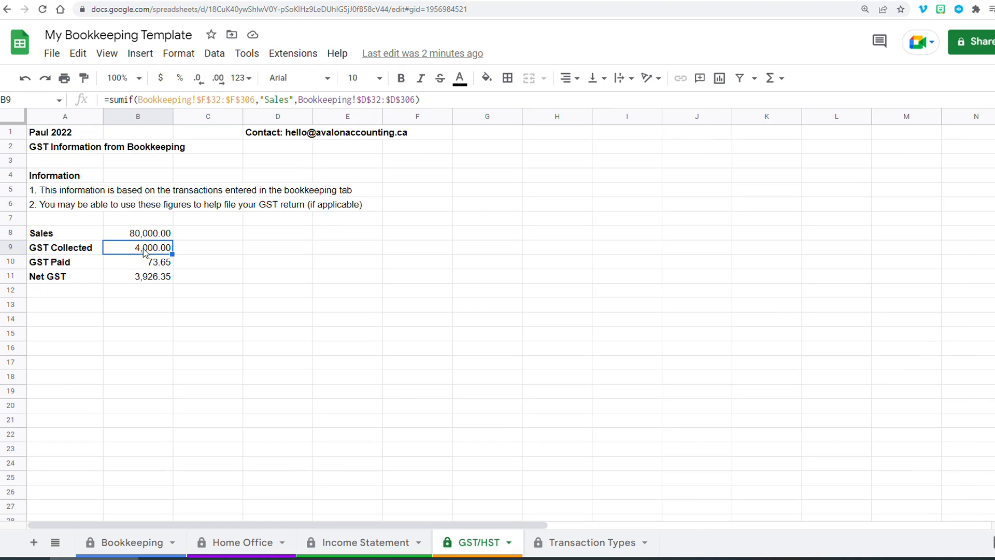
- Examine the GST paid and net GST formulas and the GST/HST column of the expense transactions
{"action": "left_click", "coordinate": [63, 261]}
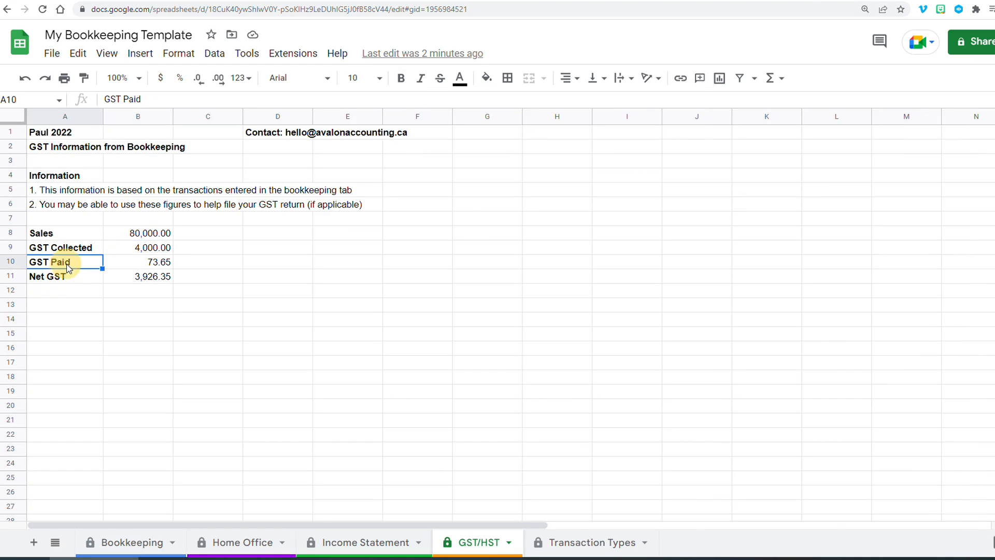
{"action": "left_click", "coordinate": [133, 261]}
{"action": "left_click", "coordinate": [131, 544]}
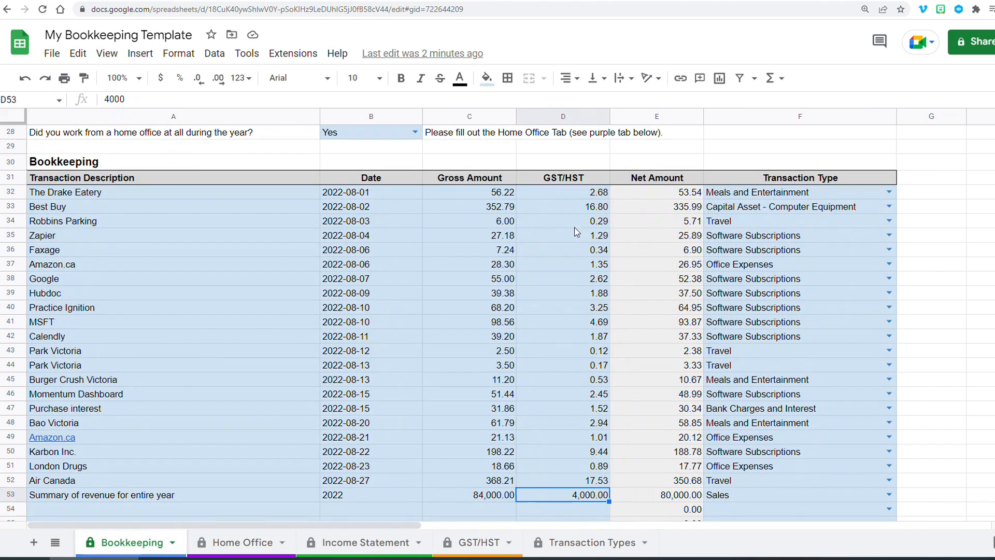
{"action": "left_click_drag", "start_coordinate": [564, 200], "coordinate": [574, 475]}
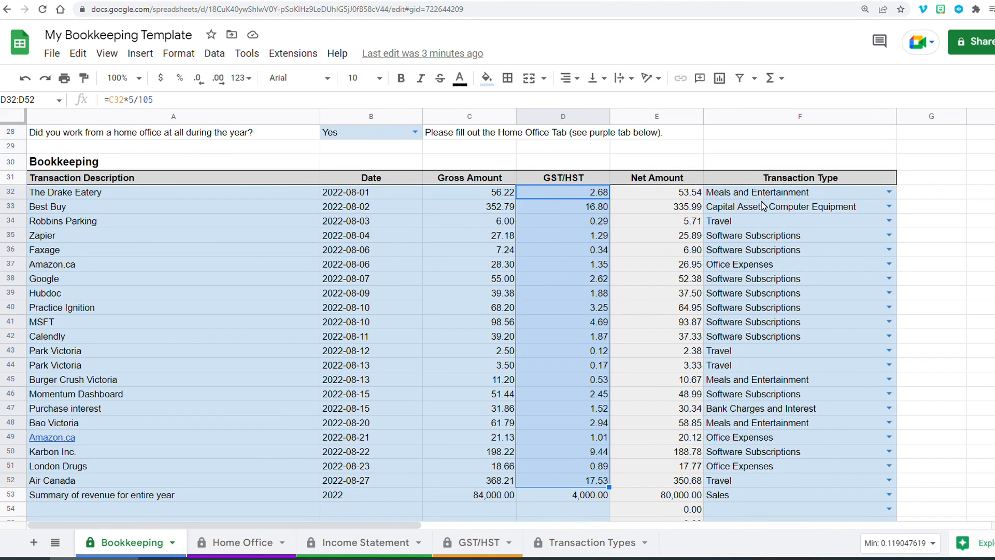
{"action": "left_click", "coordinate": [478, 542]}
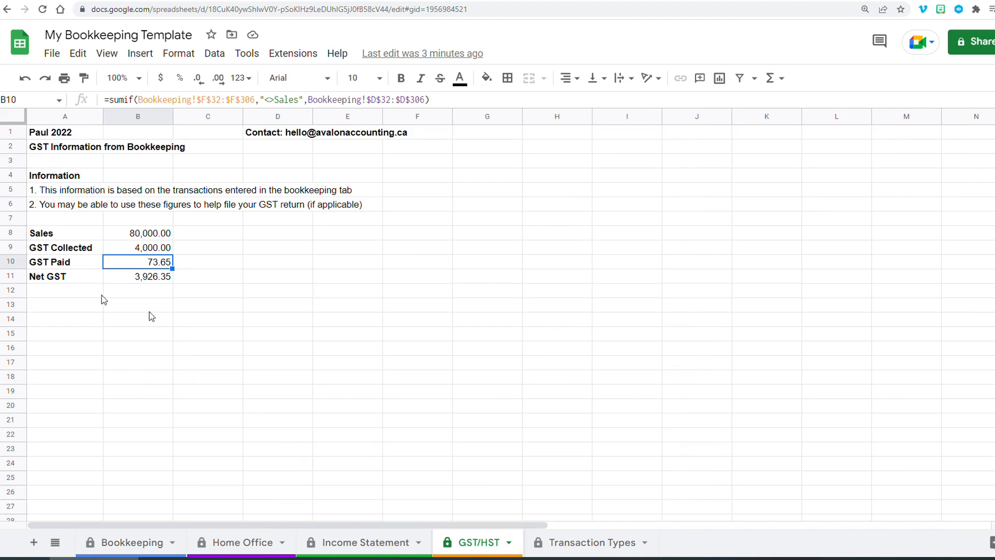
{"action": "left_click", "coordinate": [63, 264]}
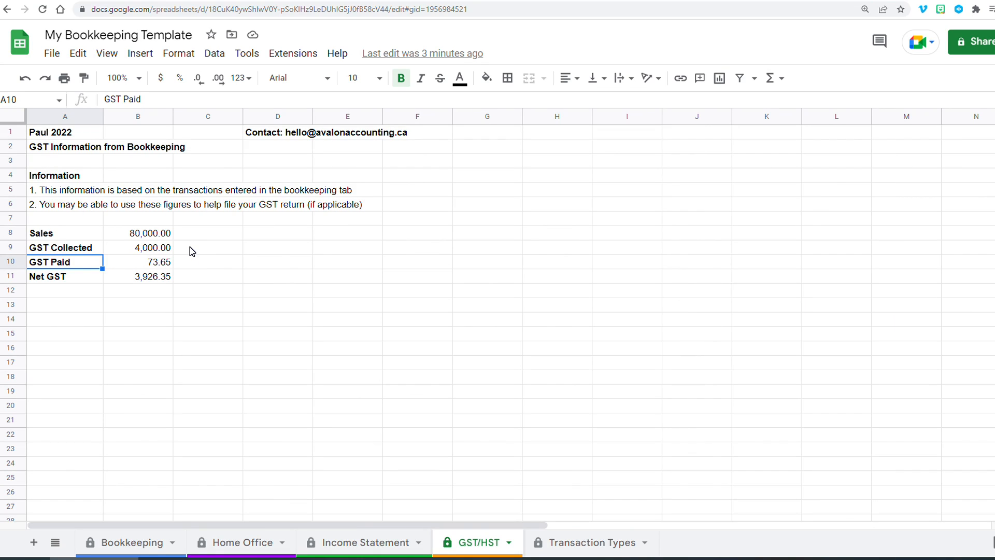
{"action": "left_click", "coordinate": [155, 236]}
{"action": "key", "text": "Down"}
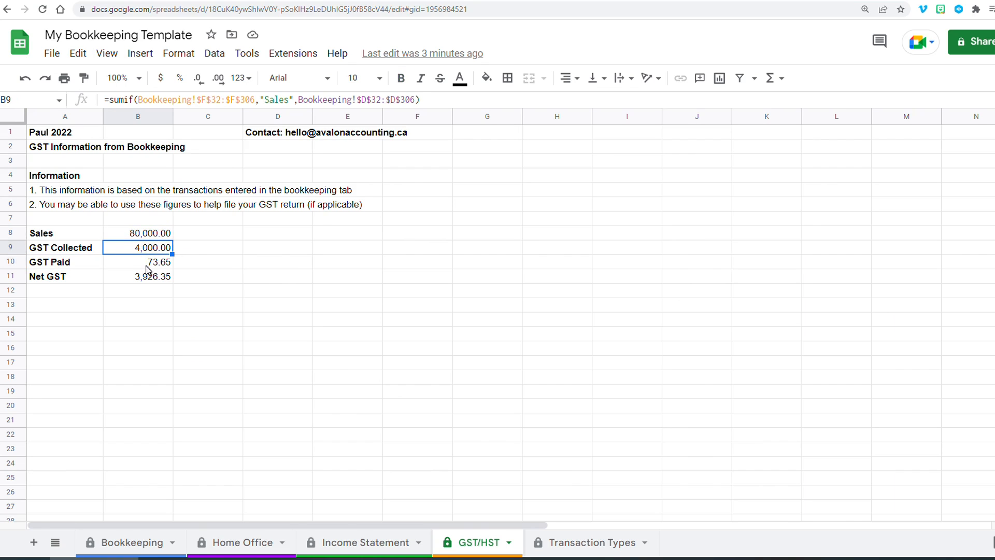
{"action": "left_click", "coordinate": [147, 265]}
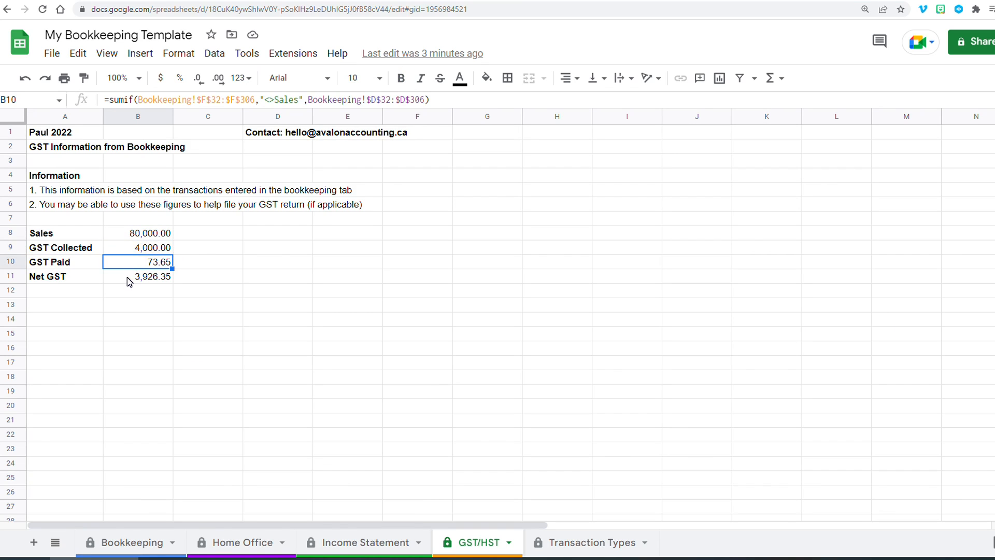
{"action": "left_click", "coordinate": [127, 277]}
- Temporarily set GST paid to 5000, then undo the entry
{"action": "left_click", "coordinate": [133, 263]}
{"action": "type", "text": "5000"}
{"action": "key", "text": "Return"}
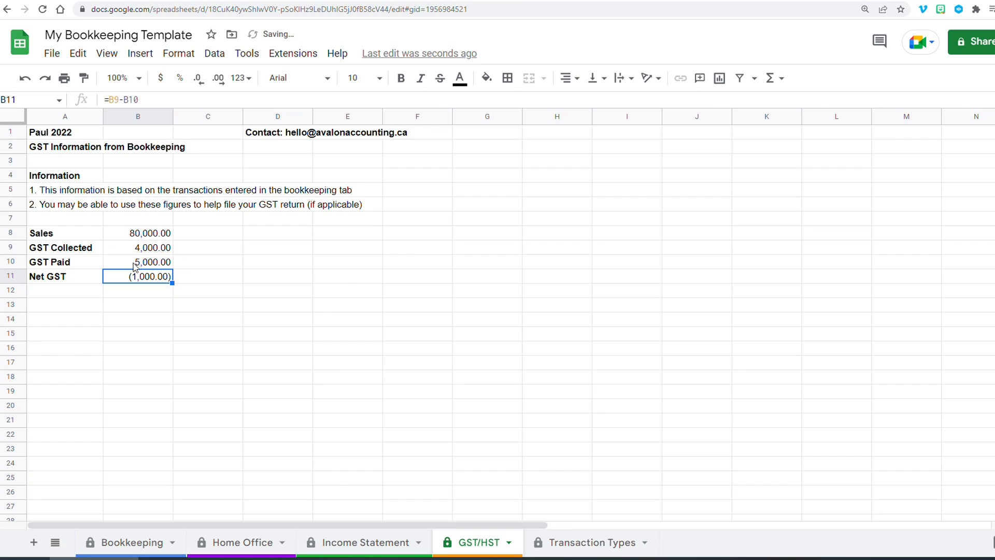
{"action": "left_click", "coordinate": [131, 263]}
{"action": "left_click", "coordinate": [134, 250]}
{"action": "left_click", "coordinate": [135, 279]}
{"action": "key", "text": "ctrl+z"}
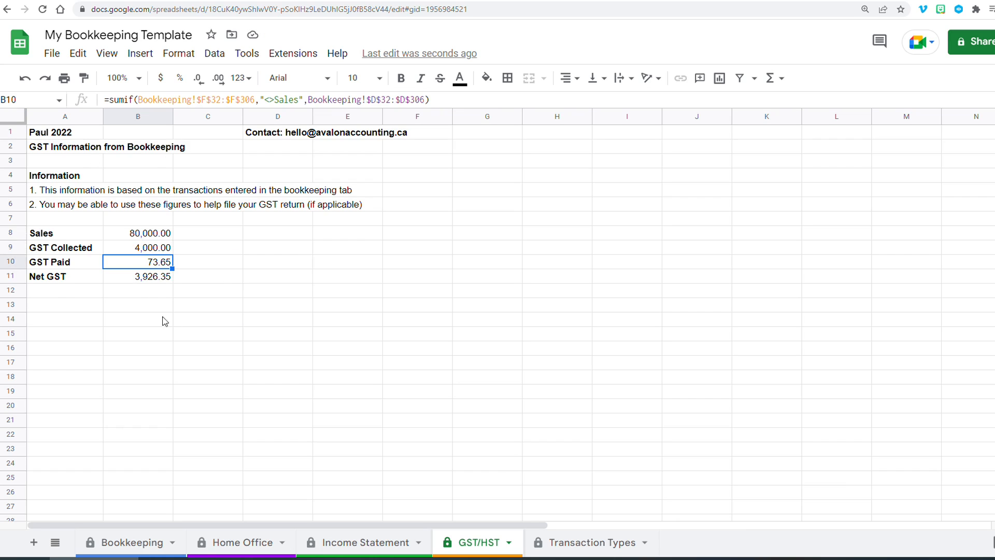
- Examine the GST/HST formulas of individual expense transactions on the Bookkeeping sheet
{"action": "left_click", "coordinate": [79, 265]}
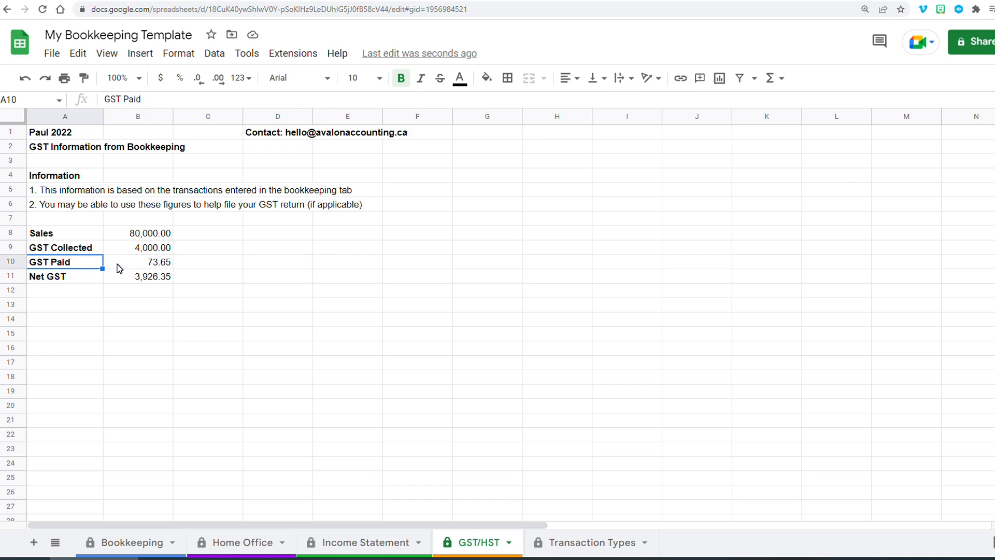
{"action": "left_click", "coordinate": [119, 543]}
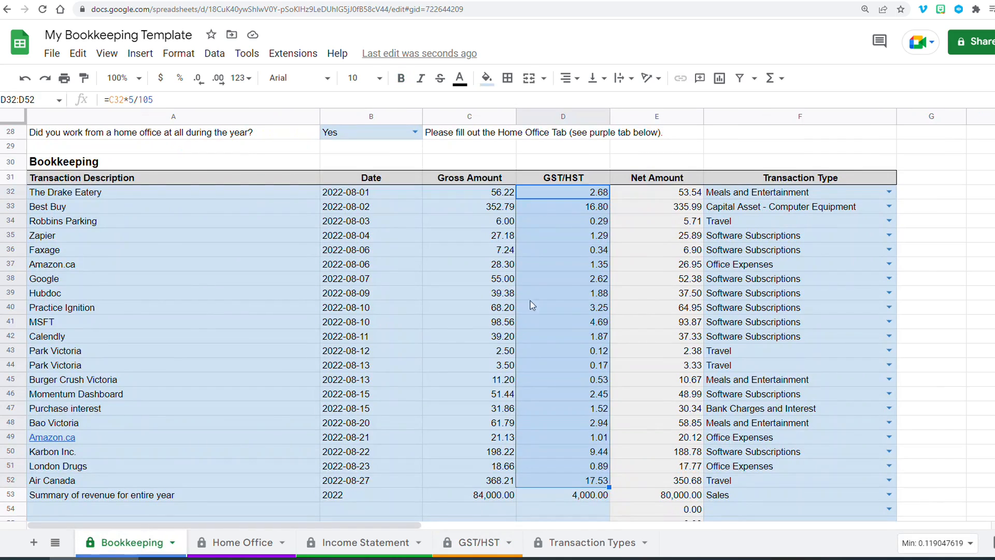
{"action": "left_click", "coordinate": [725, 199]}
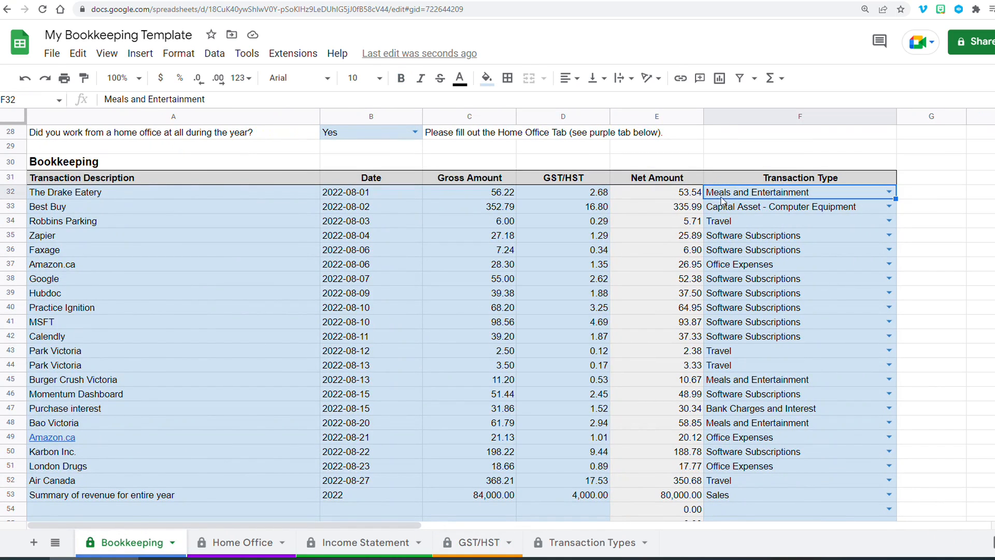
{"action": "left_click", "coordinate": [596, 194]}
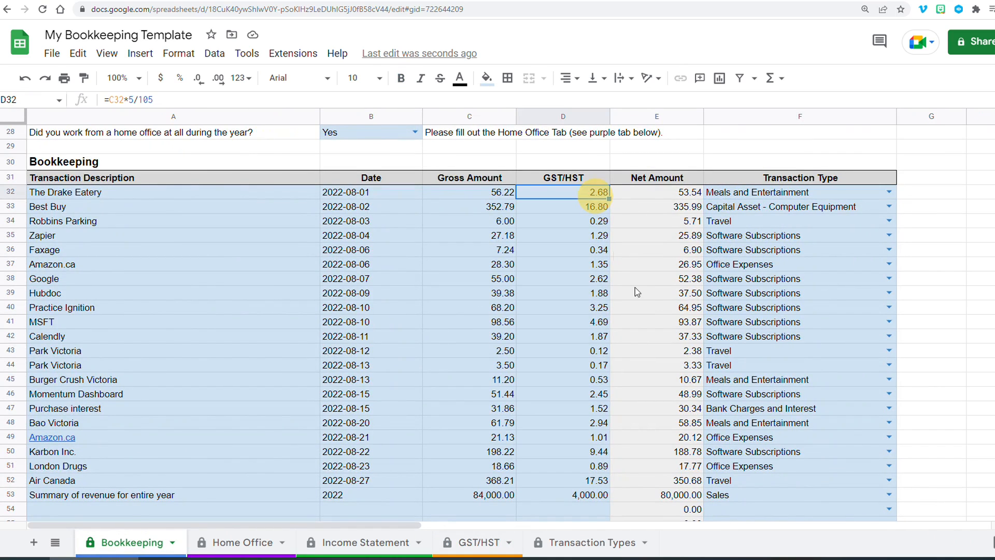
{"action": "left_click", "coordinate": [580, 382]}
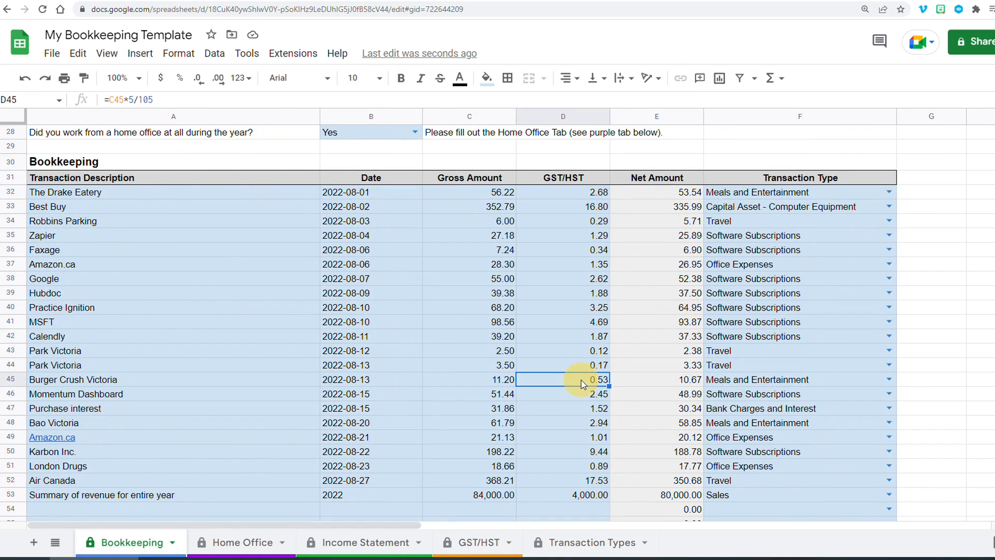
{"action": "left_click", "coordinate": [576, 425]}
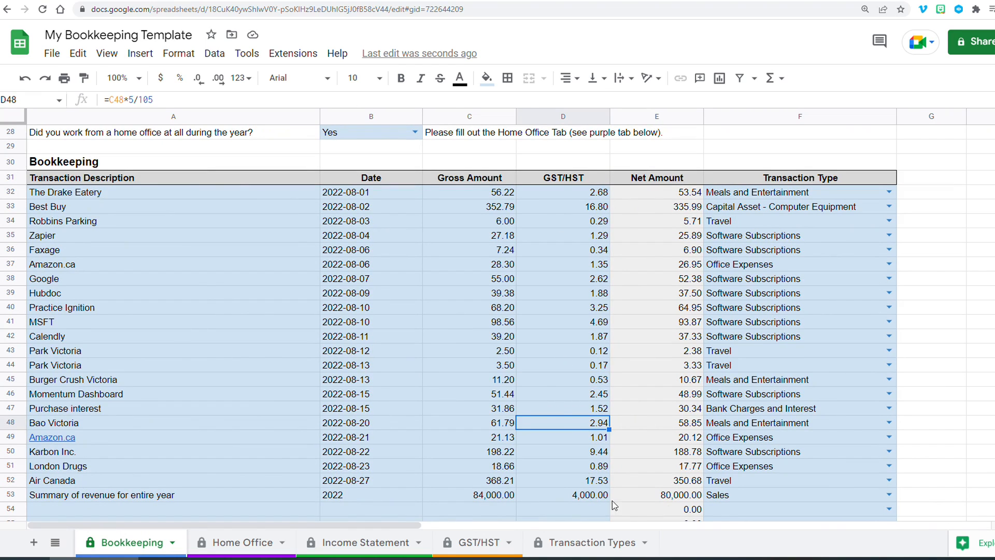
{"action": "left_click", "coordinate": [470, 552]}
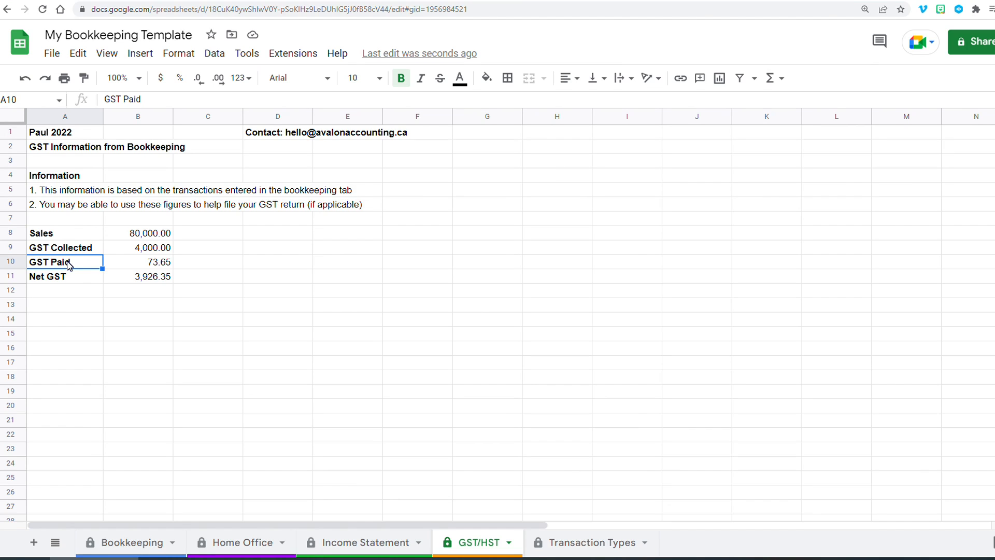
- Copy the Sales through Net GST summary block and paste it starting at row 13
{"action": "left_click_drag", "start_coordinate": [83, 234], "coordinate": [143, 280]}
{"action": "key", "text": "ctrl+c"}
{"action": "left_click", "coordinate": [79, 305]}
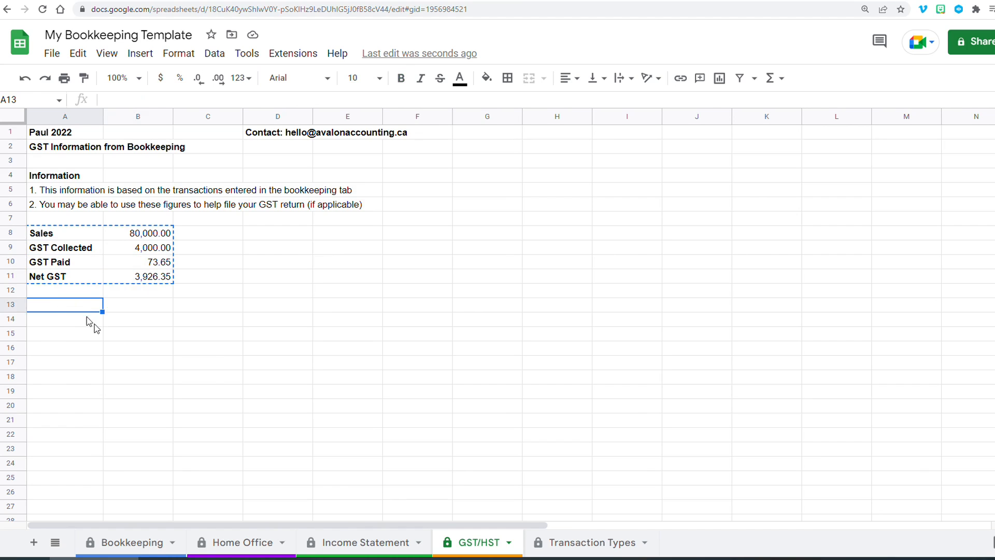
{"action": "key", "text": "ctrl+v"}
{"action": "left_click", "coordinate": [155, 334]}
{"action": "left_click", "coordinate": [204, 334]}
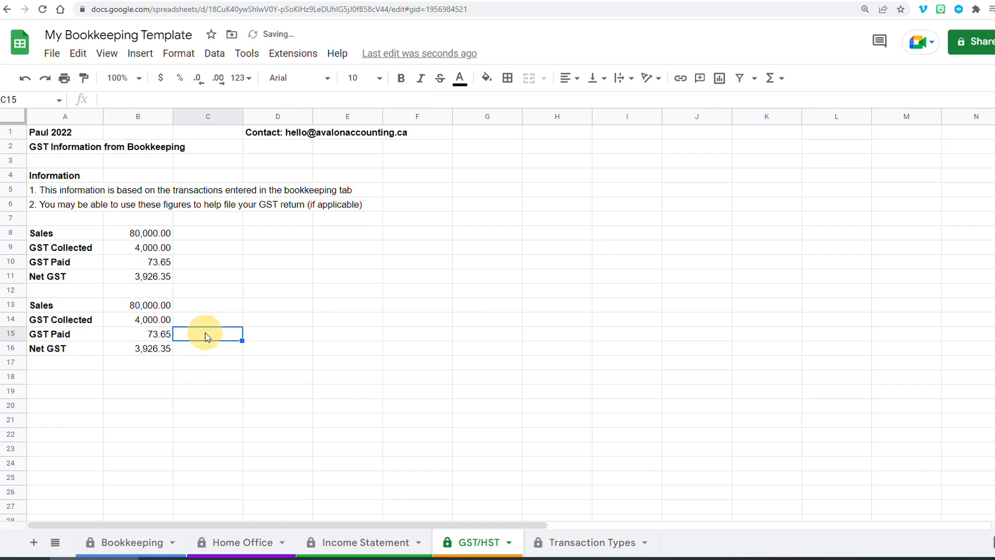
- Compute 5/2 beside the copied GST Paid figure and override that copied GST Paid with =73.65-2.5
{"action": "left_click", "coordinate": [144, 338]}
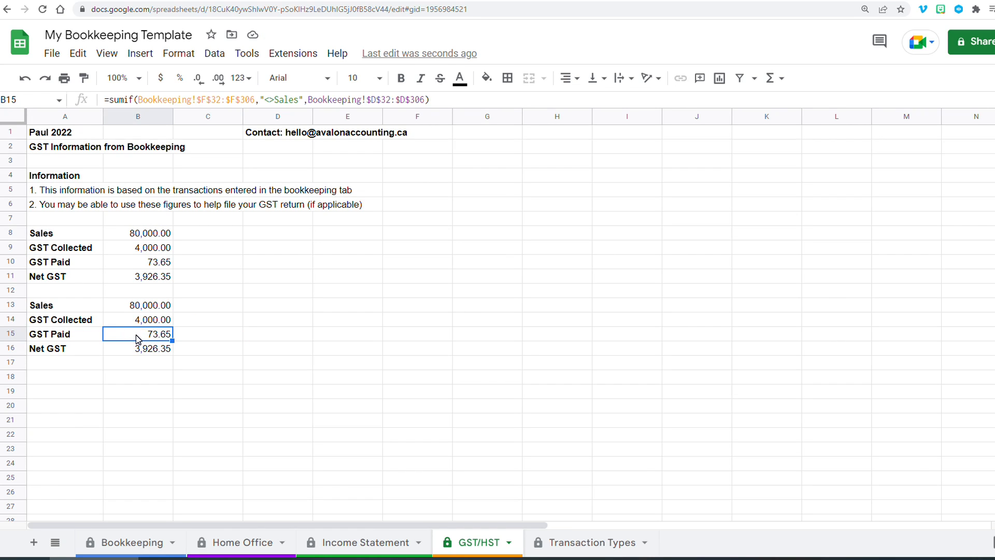
{"action": "left_click", "coordinate": [206, 337]}
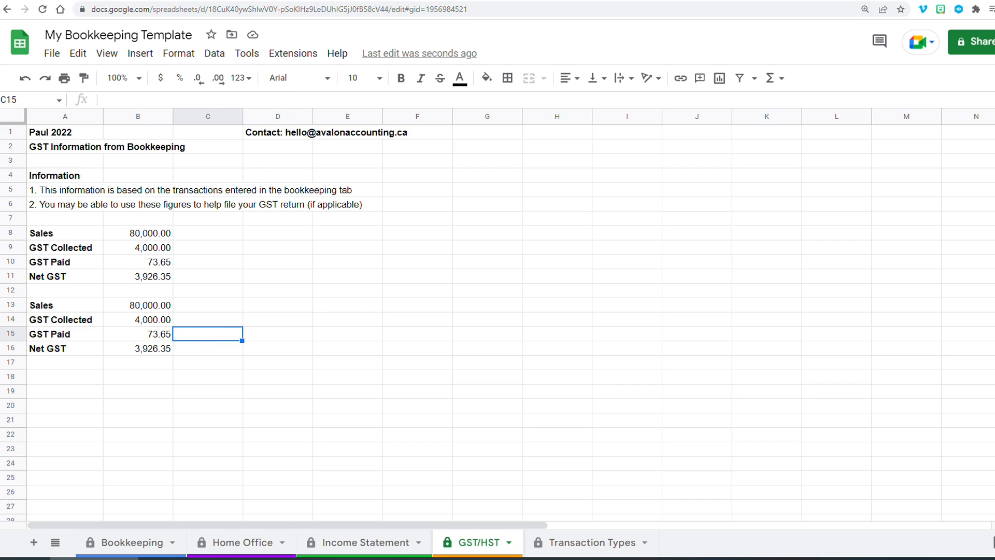
{"action": "type", "text": "=5/2"}
{"action": "key", "text": "Return"}
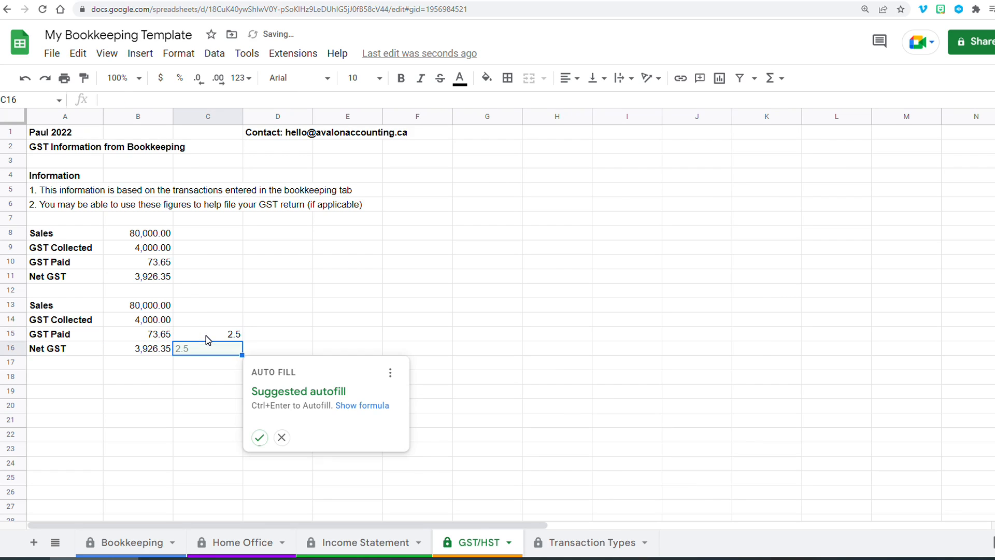
{"action": "left_click", "coordinate": [155, 336]}
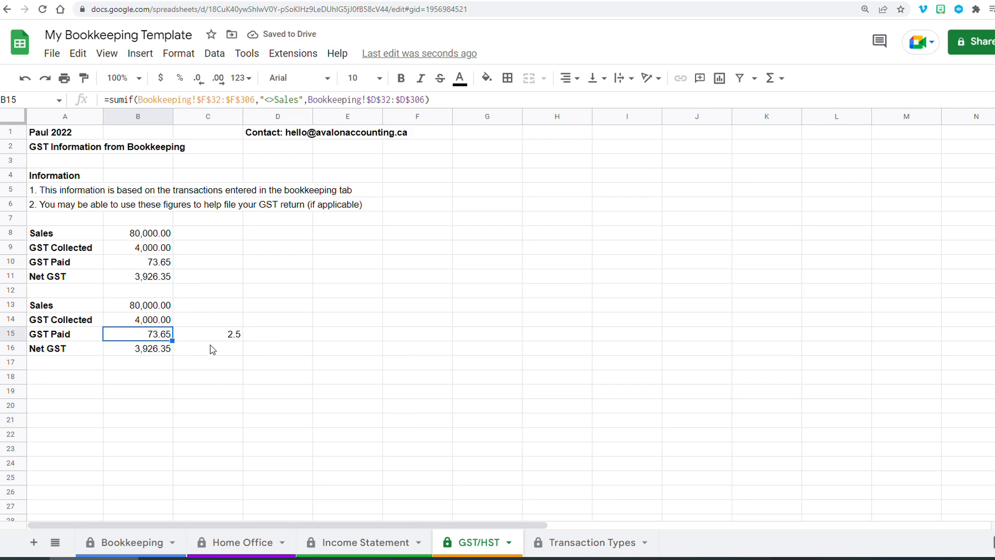
{"action": "type", "text": "=73.65-2"}
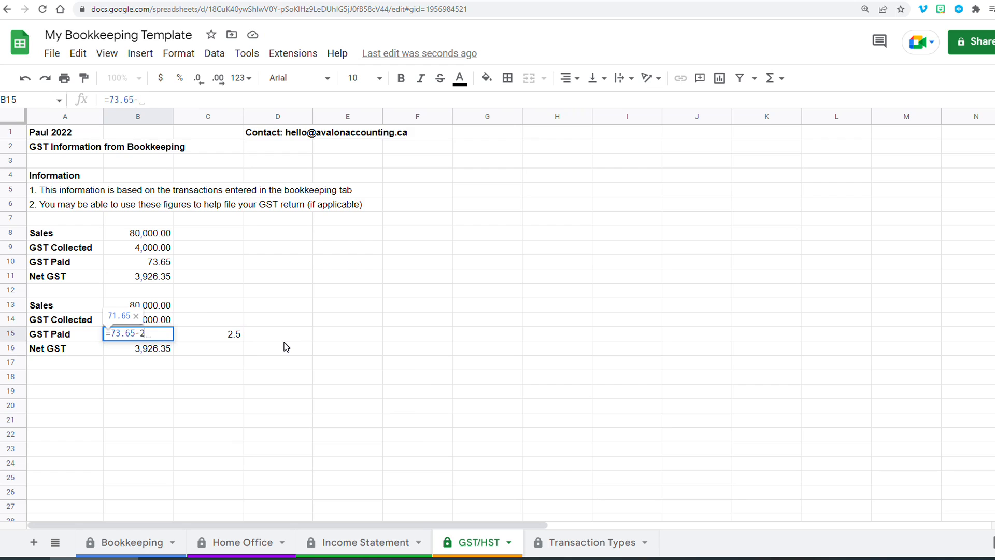
{"action": "key", "text": "Return"}
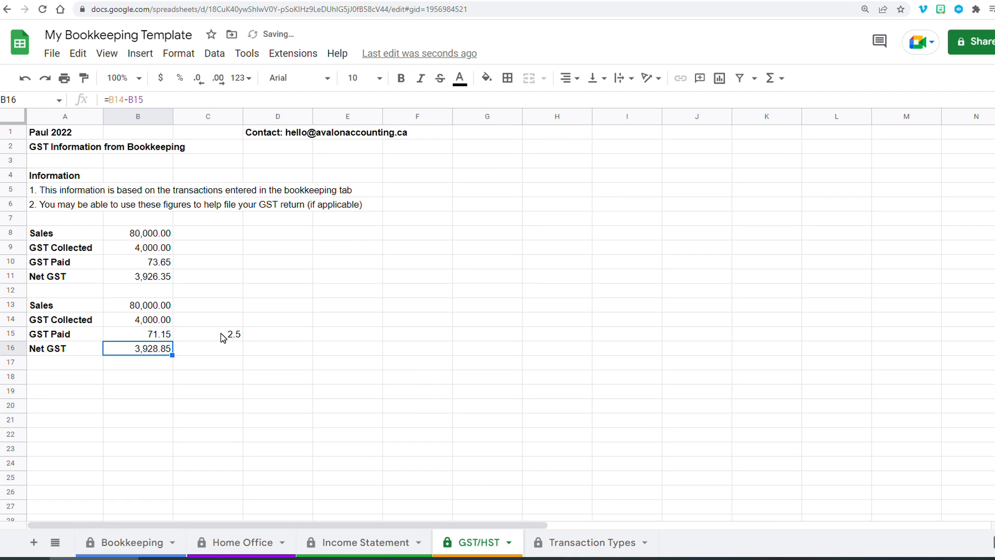
- Clear the helper value and delete the whole copied Sales to Net GST block in rows 13 to 16
{"action": "left_click", "coordinate": [223, 337]}
{"action": "key", "text": "Delete"}
{"action": "left_click", "coordinate": [139, 350]}
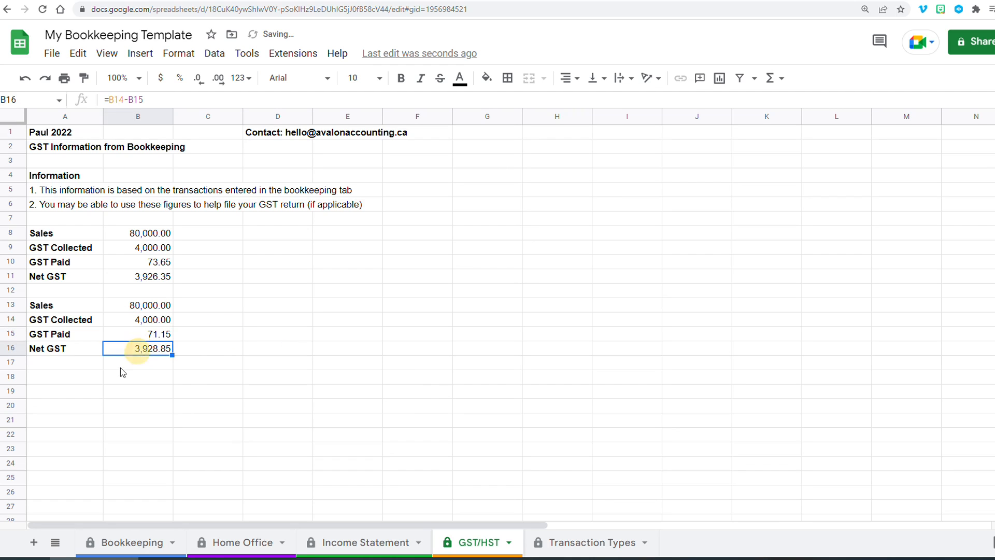
{"action": "left_click", "coordinate": [127, 336]}
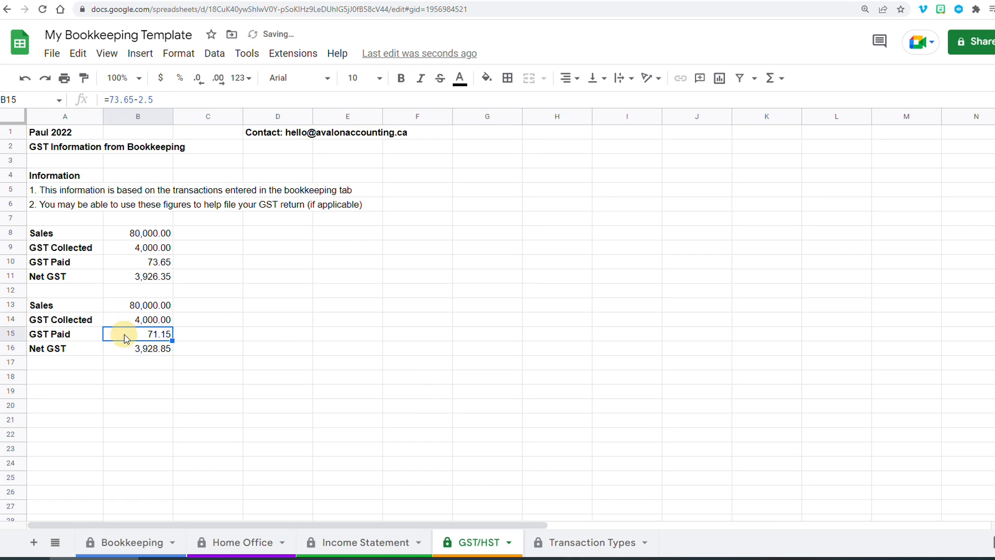
{"action": "left_click", "coordinate": [58, 337]}
{"action": "left_click", "coordinate": [144, 337]}
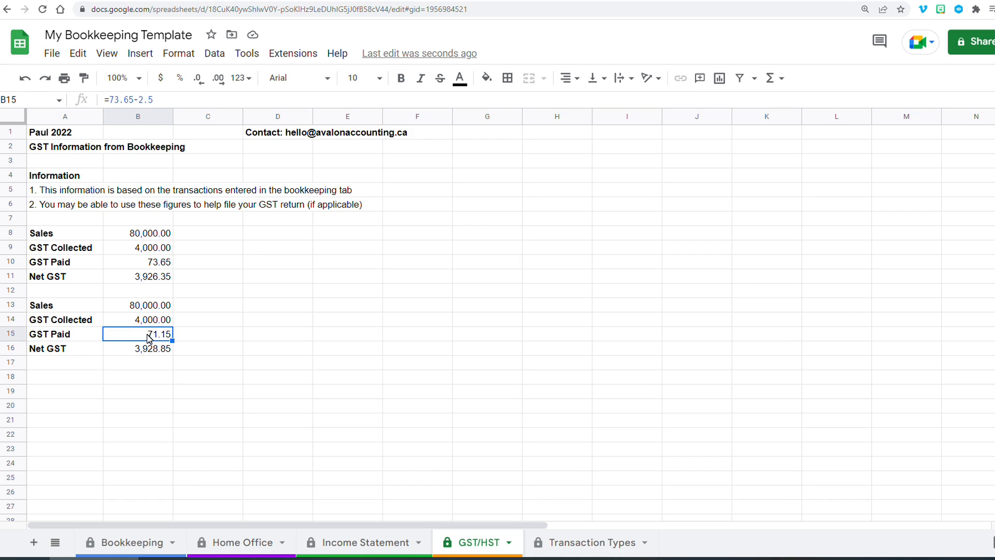
{"action": "left_click", "coordinate": [127, 352]}
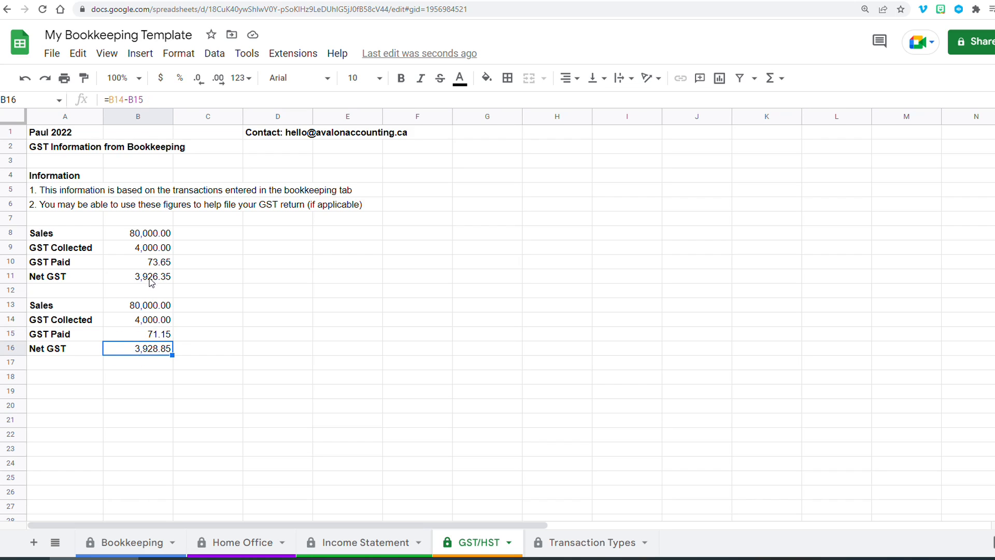
{"action": "left_click_drag", "start_coordinate": [68, 310], "coordinate": [147, 354]}
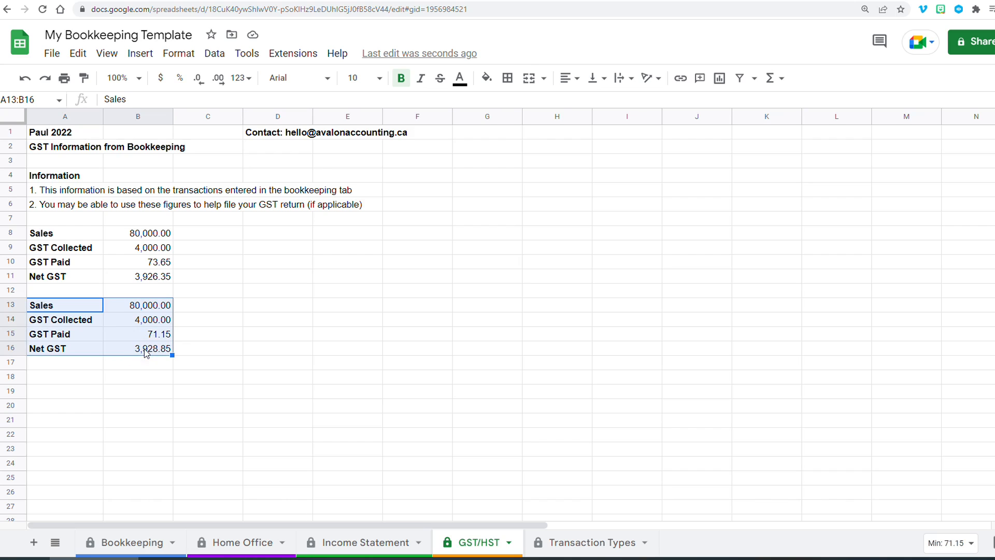
{"action": "key", "text": "Delete"}
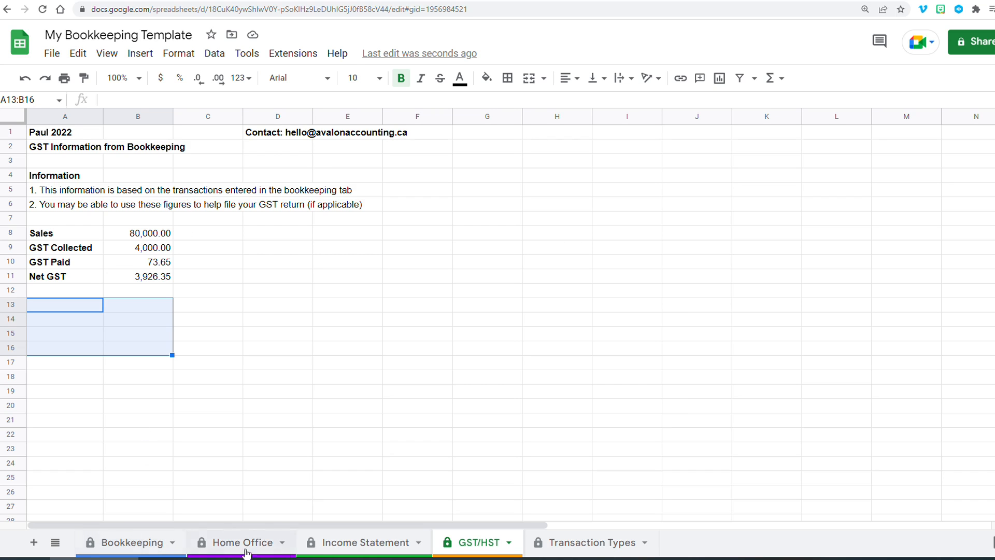
- Compare the Income Statement expense categories with the Transaction Types list and the transaction type dropdown options
{"action": "left_click", "coordinate": [363, 545]}
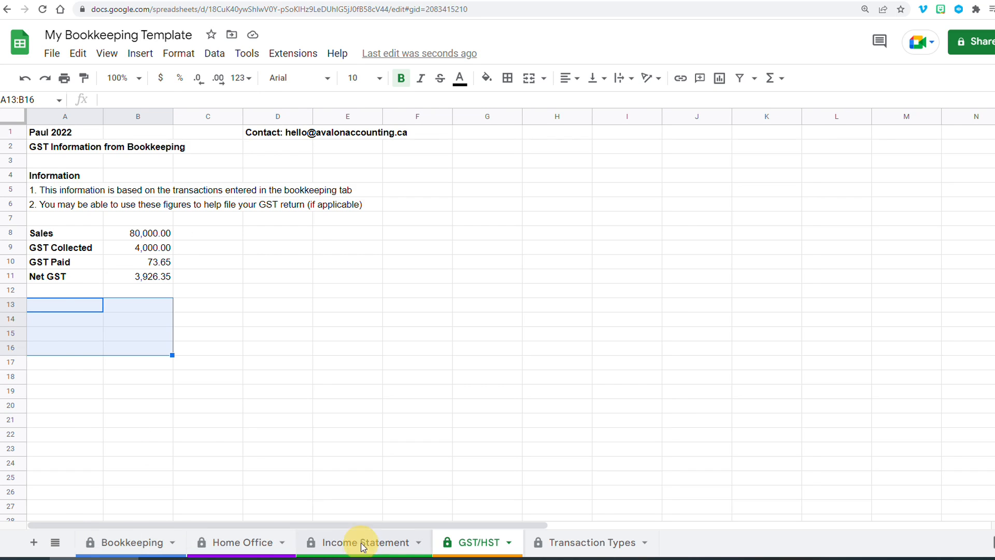
{"action": "scroll", "coordinate": [109, 244], "scroll_direction": "up", "scroll_amount": 3}
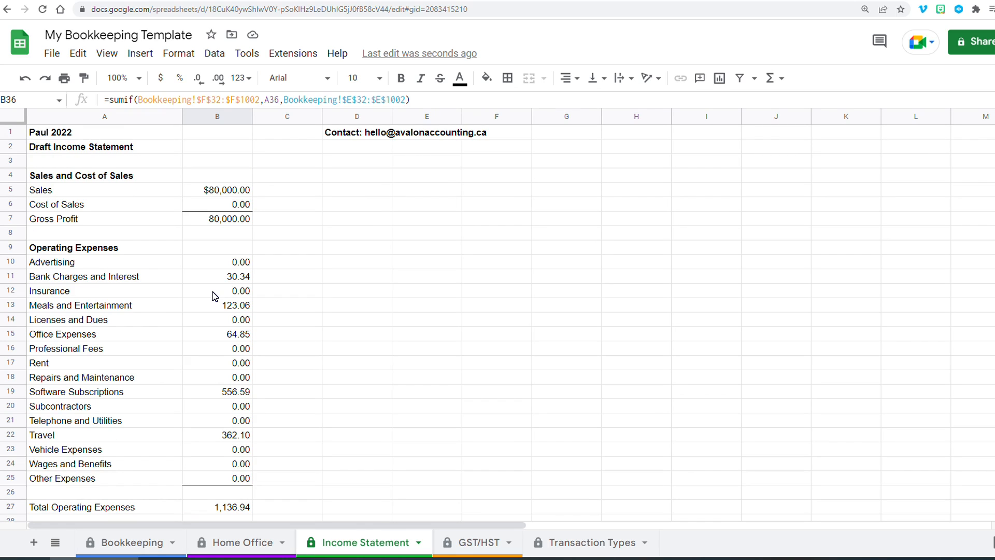
{"action": "left_click_drag", "start_coordinate": [109, 264], "coordinate": [126, 479]}
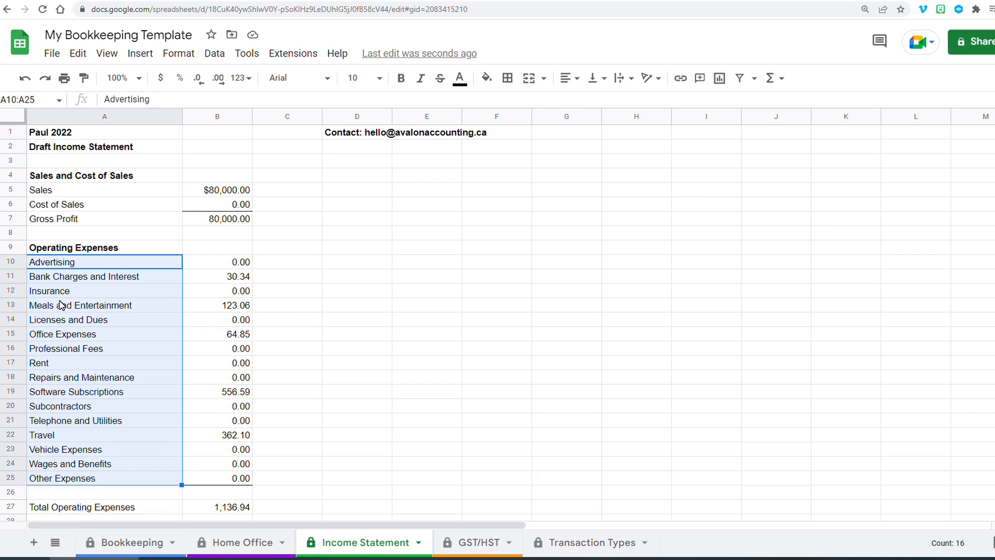
{"action": "key", "text": "ctrl+Page_Down"}
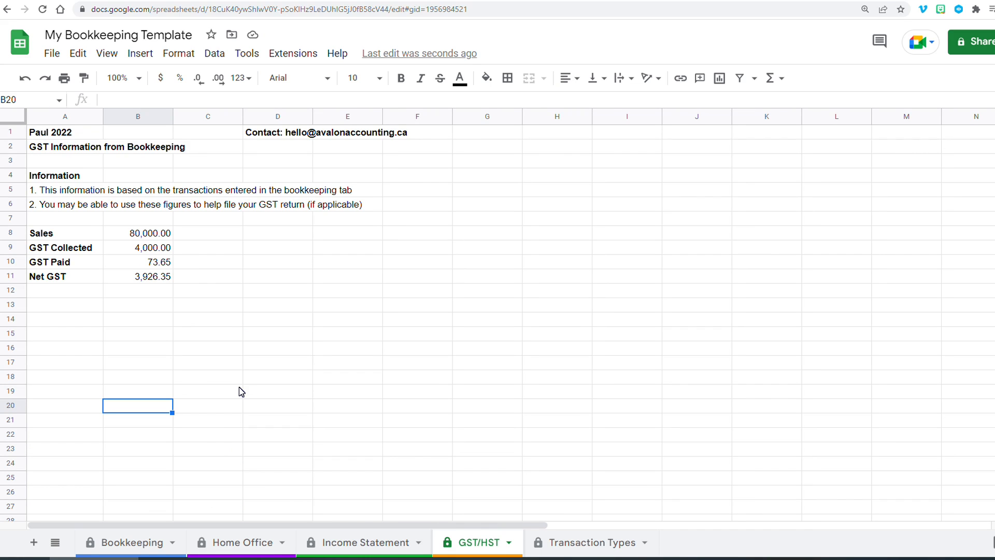
{"action": "left_click", "coordinate": [350, 543]}
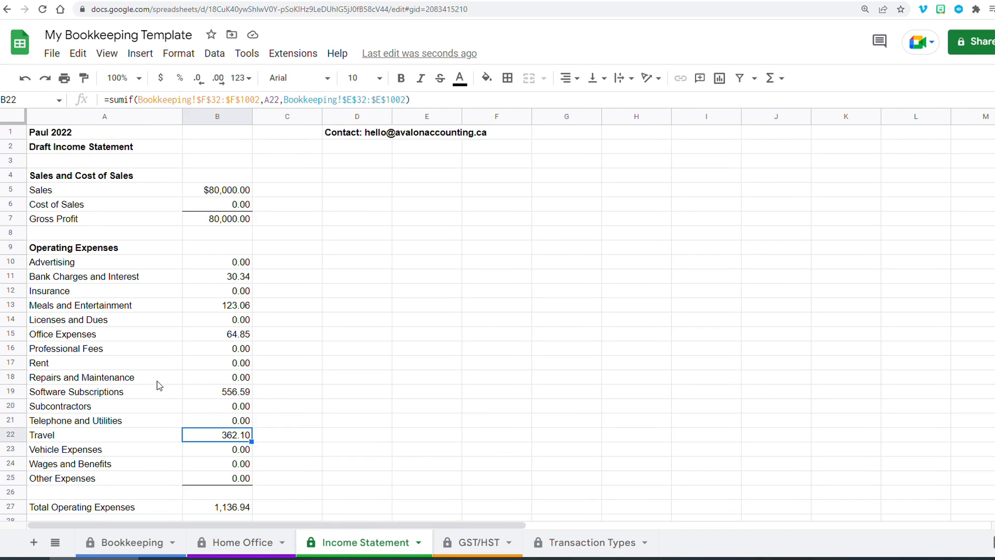
{"action": "left_click_drag", "start_coordinate": [87, 267], "coordinate": [82, 479]}
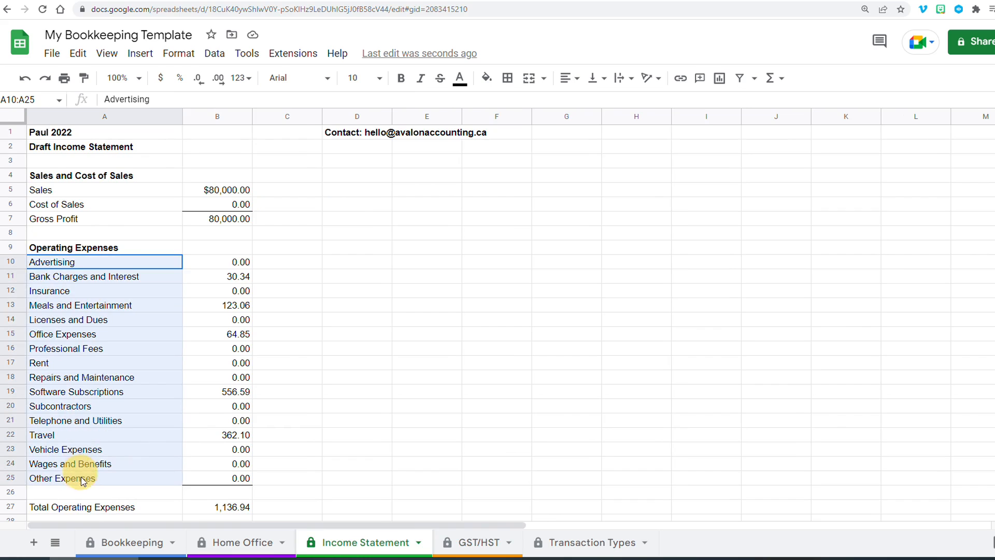
{"action": "left_click", "coordinate": [568, 544]}
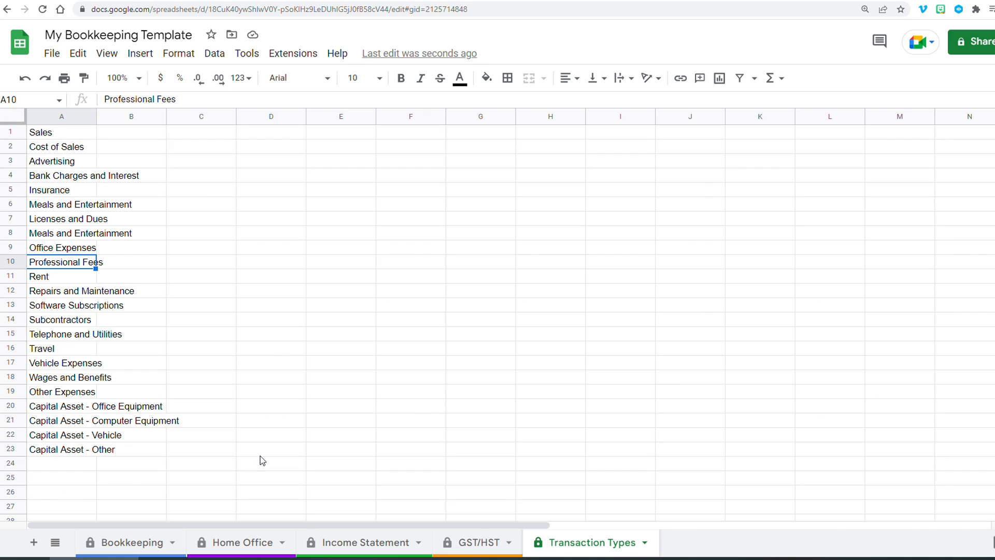
{"action": "left_click", "coordinate": [138, 541]}
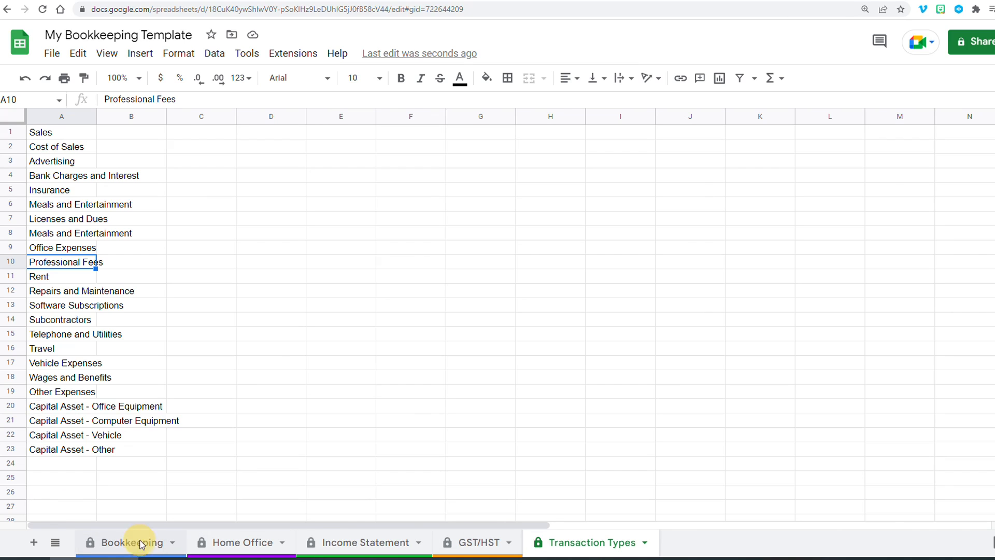
{"action": "left_click", "coordinate": [888, 420]}
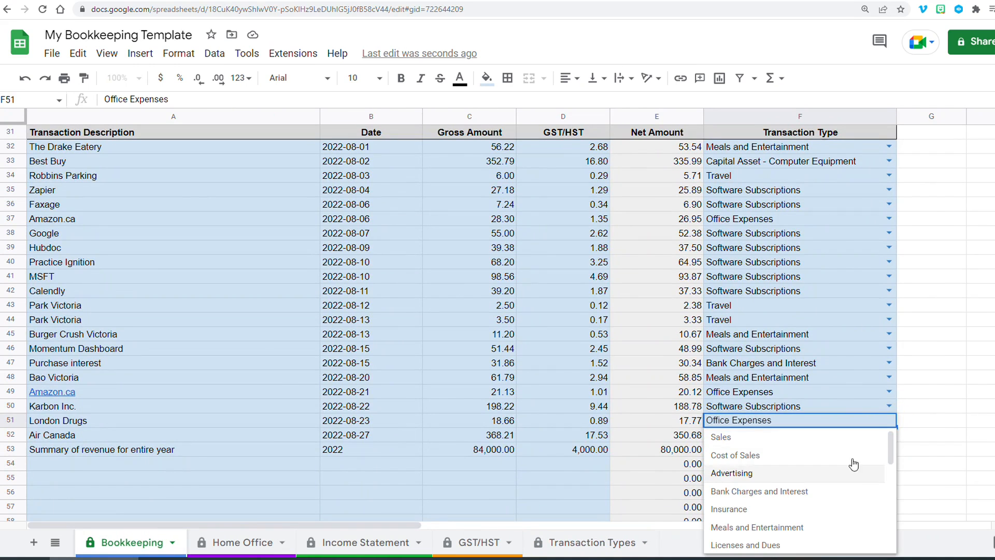
{"action": "left_click", "coordinate": [582, 545]}
{"action": "left_click", "coordinate": [384, 542]}
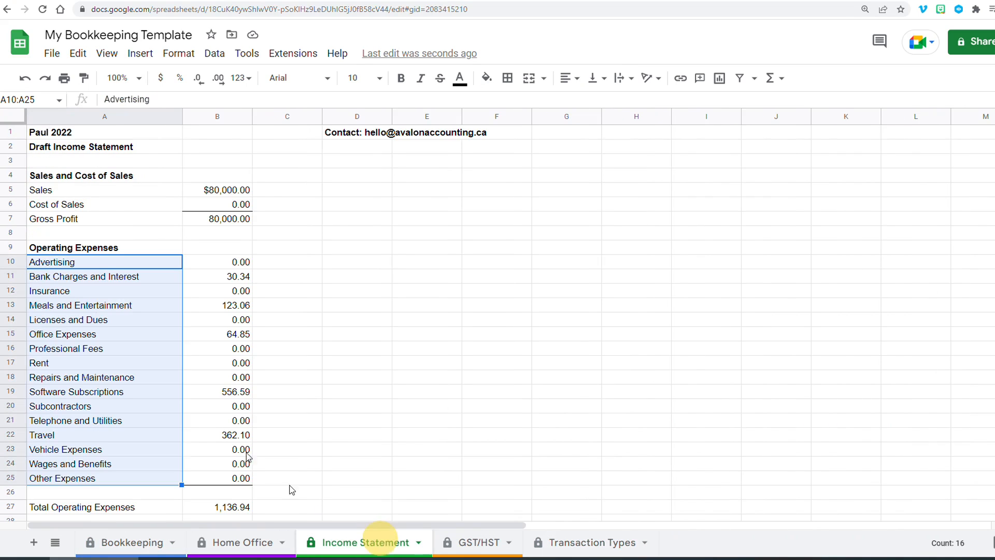
{"action": "left_click_drag", "start_coordinate": [228, 266], "coordinate": [230, 405]}
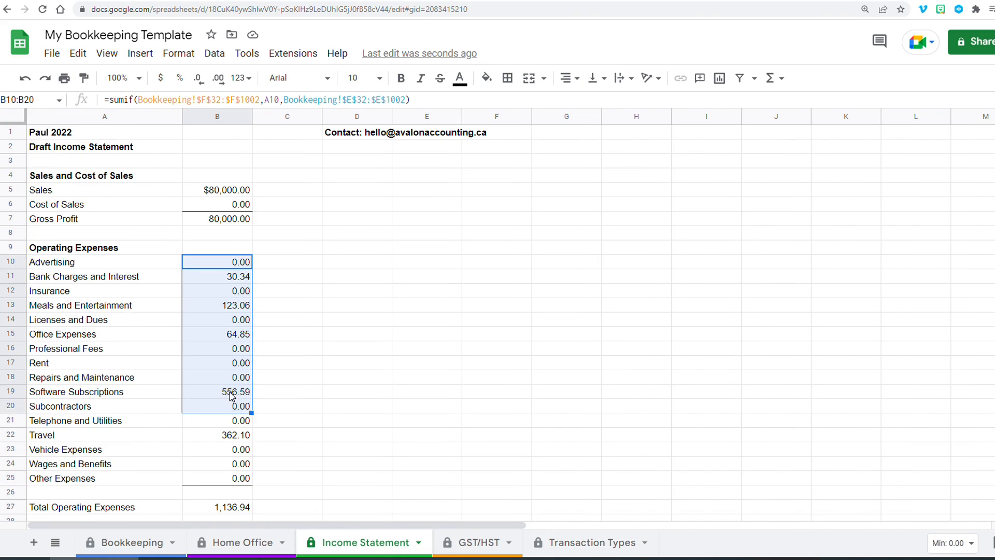
{"action": "left_click", "coordinate": [229, 392]}
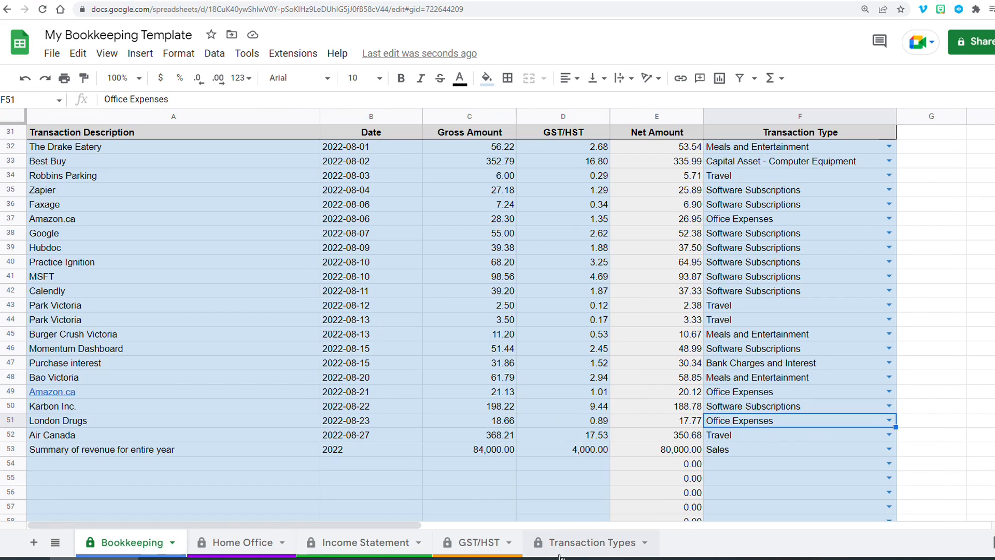
{"action": "left_click", "coordinate": [545, 542]}
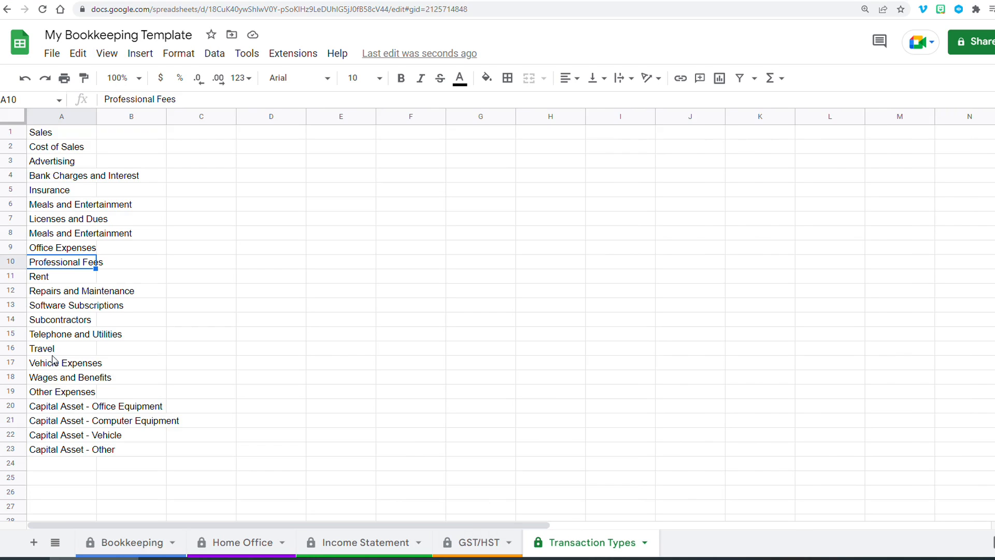
- Rename the Telephone and Utilities transaction type to Utilities on the Transaction Types sheet
{"action": "left_click", "coordinate": [63, 335]}
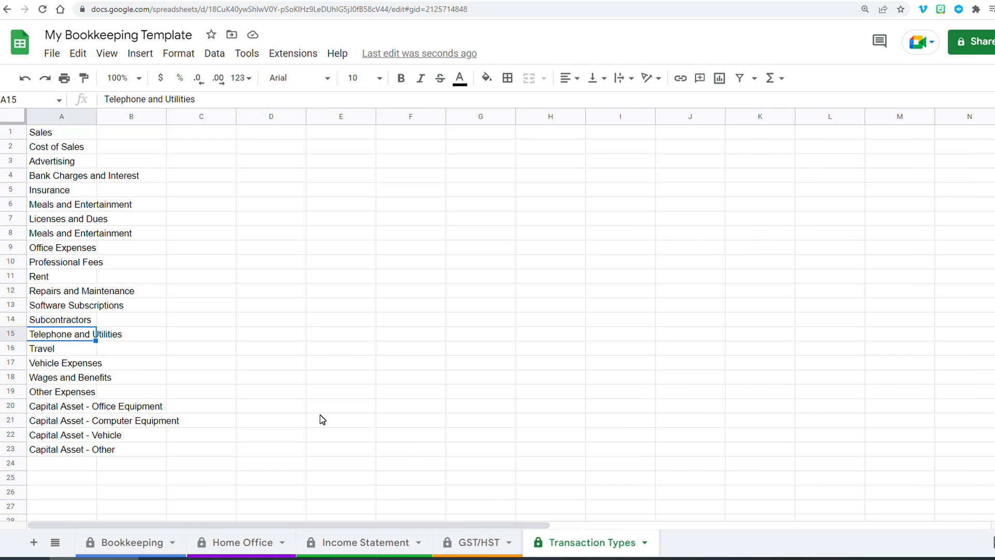
{"action": "type", "text": "Uitilities"}
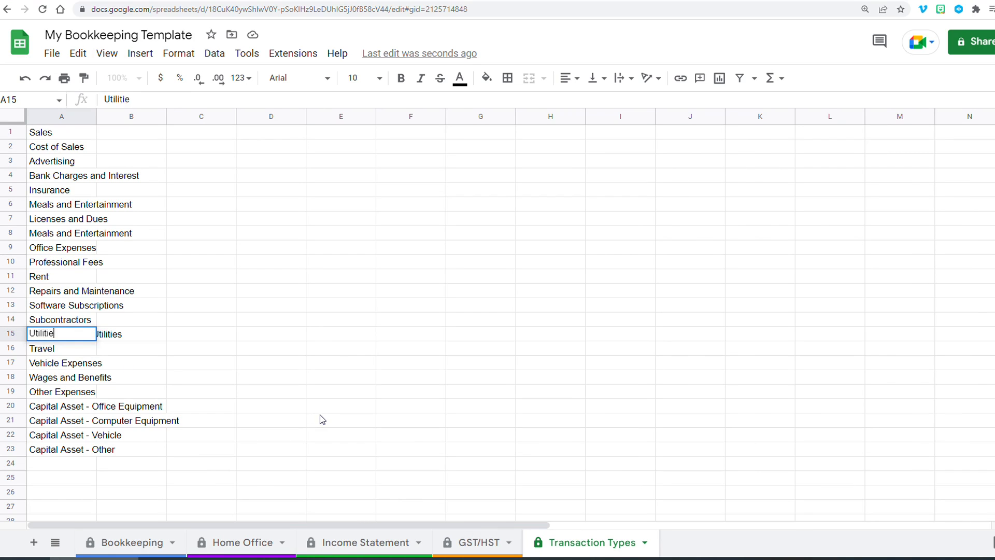
{"action": "key", "text": "Return"}
{"action": "left_click", "coordinate": [374, 542]}
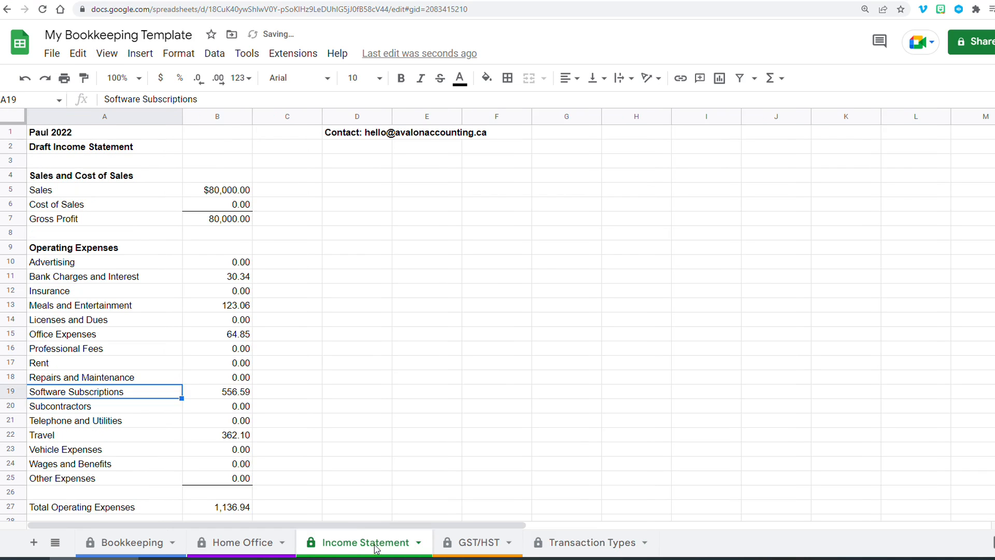
{"action": "left_click", "coordinate": [72, 421]}
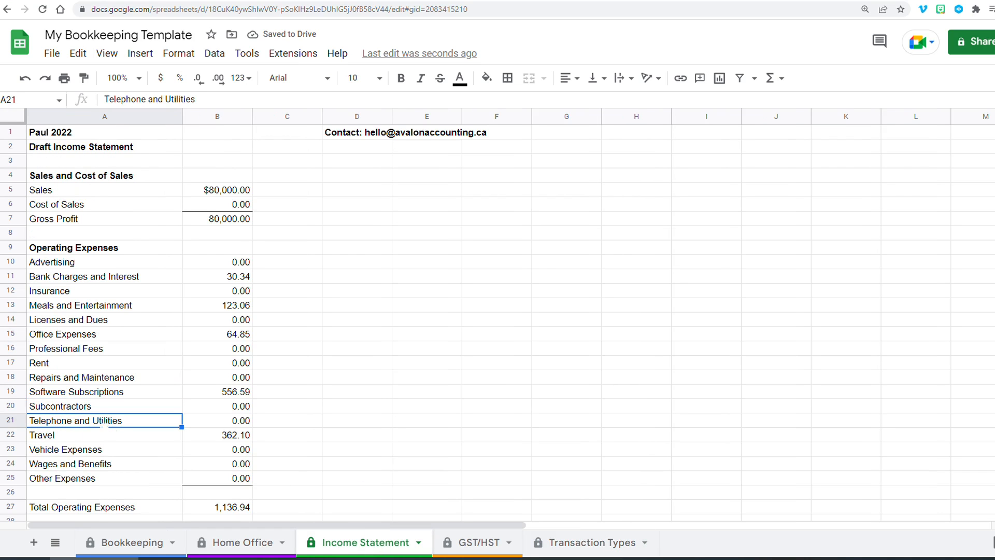
- Set the transaction type of the first empty Bookkeeping row to Utilities
{"action": "left_click", "coordinate": [110, 549]}
{"action": "left_click", "coordinate": [888, 463]}
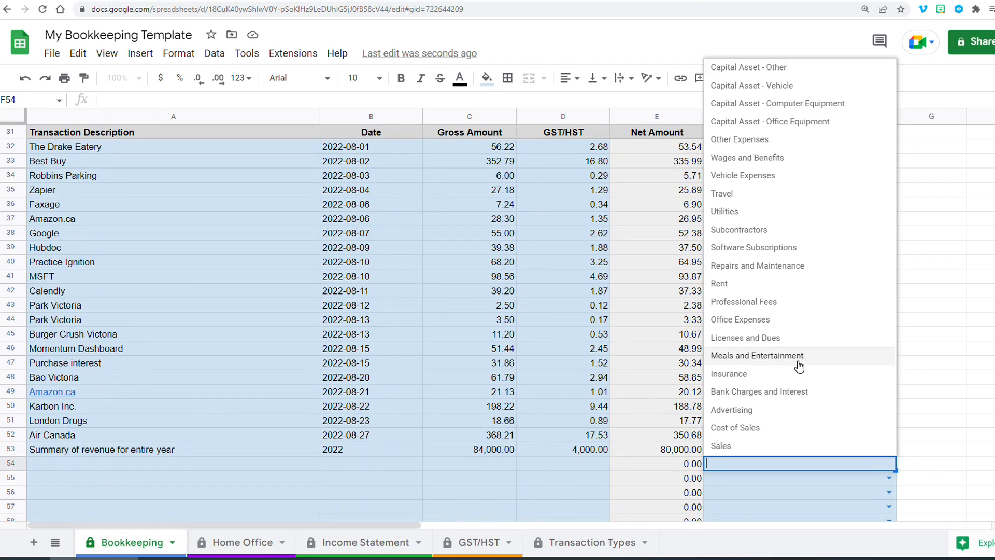
{"action": "left_click", "coordinate": [773, 212]}
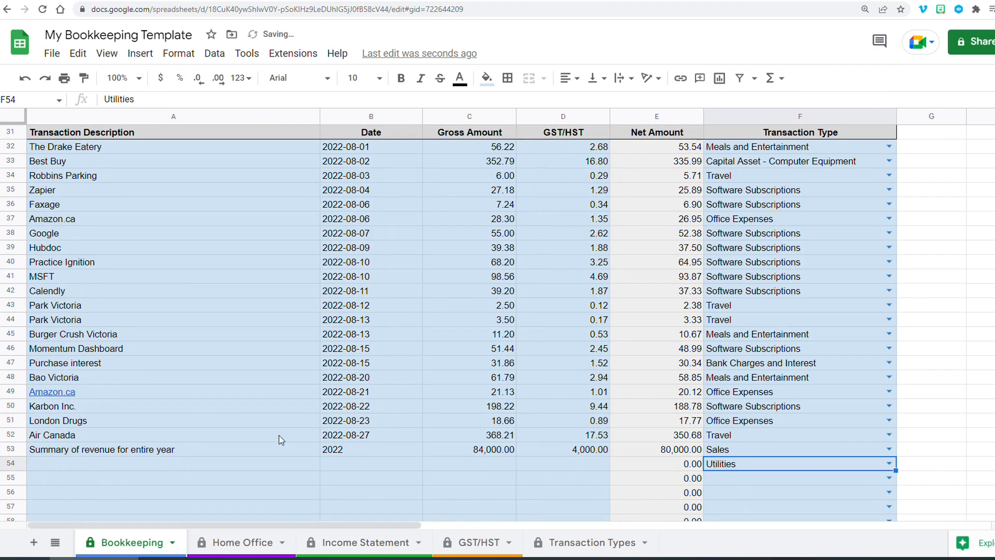
- Fill that row with description BC Hydro, date 2022 and gross amount 1,300
{"action": "left_click", "coordinate": [119, 468]}
{"action": "type", "text": "BC "}
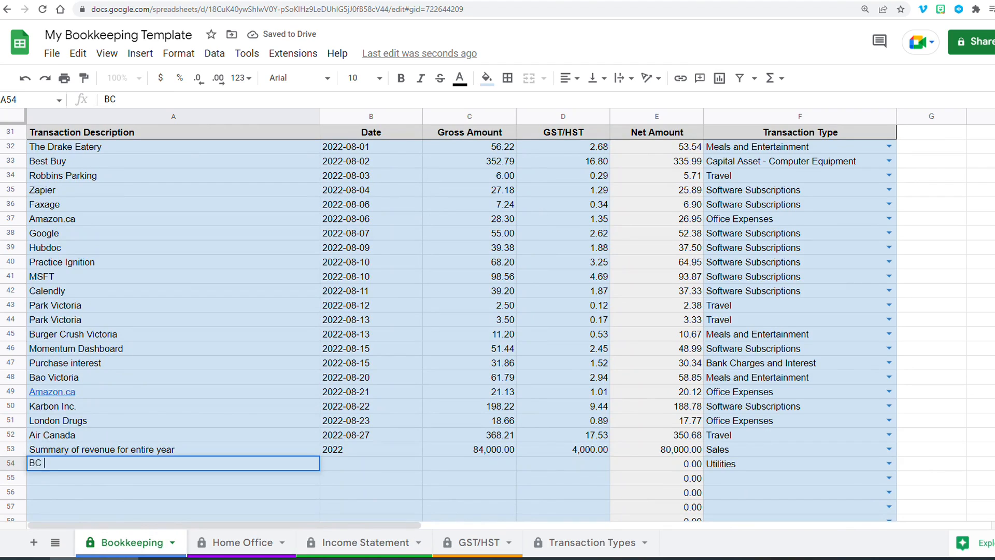
{"action": "type", "text": "Hydro"}
{"action": "key", "text": "Tab"}
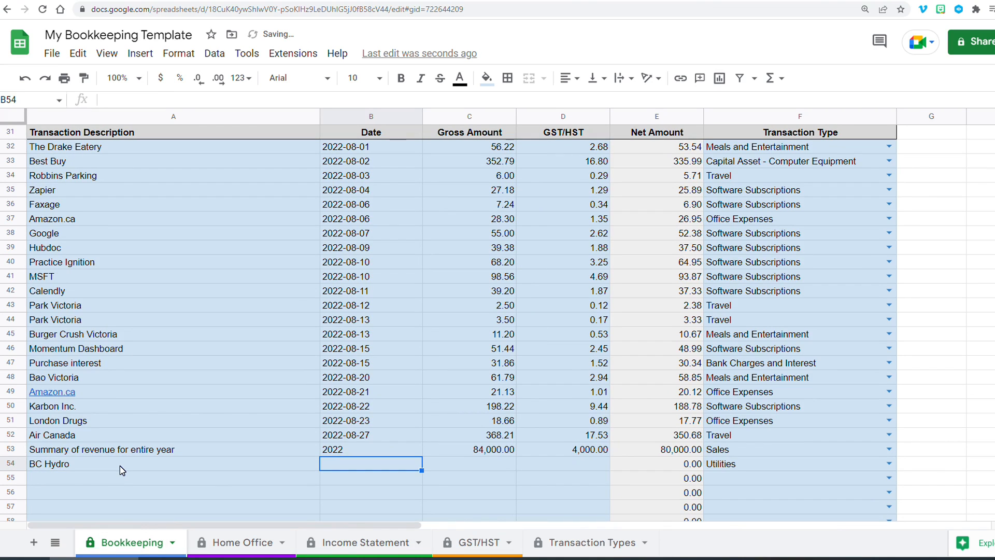
{"action": "type", "text": "2022"}
{"action": "key", "text": "Tab"}
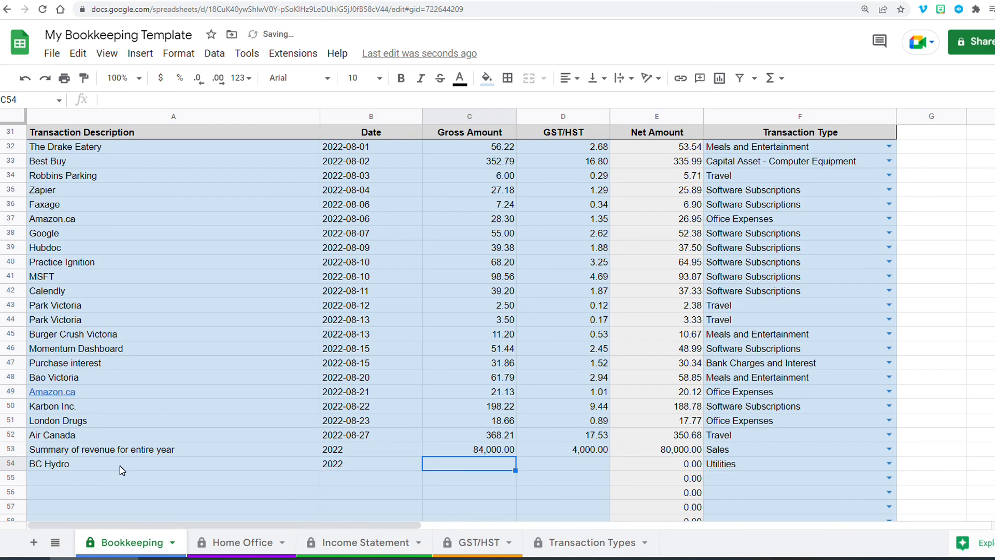
{"action": "type", "text": "1,300"}
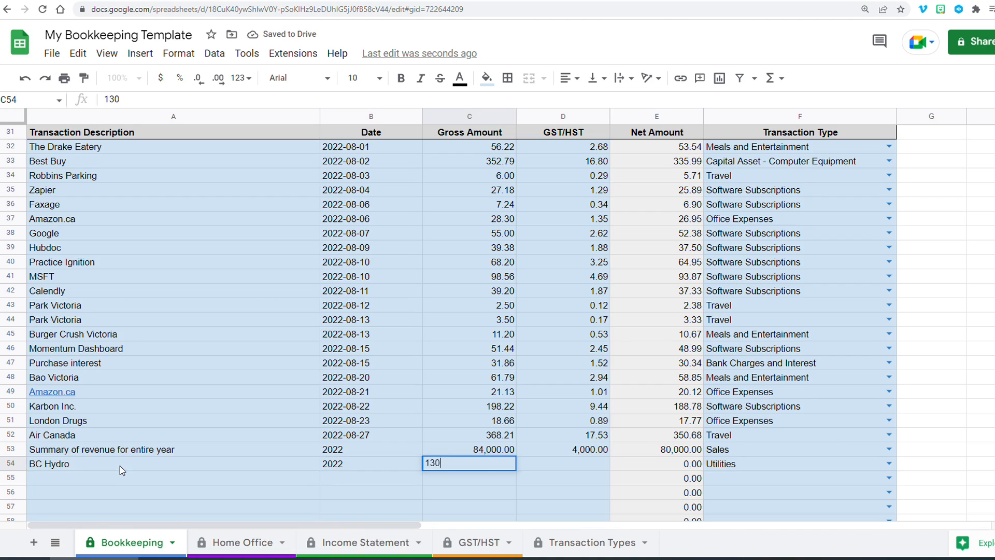
{"action": "key", "text": "Tab"}
{"action": "key", "text": "Tab"}
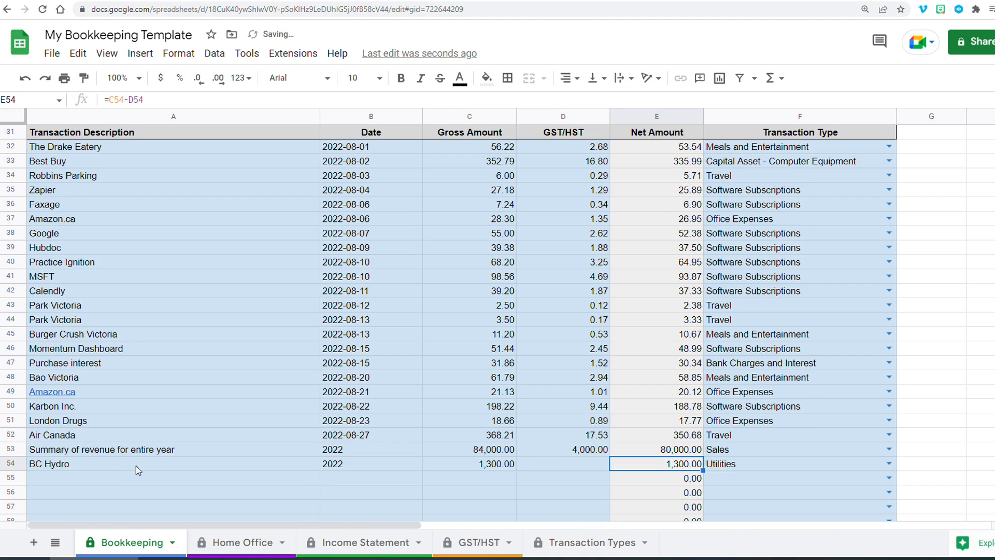
{"action": "left_click", "coordinate": [356, 543]}
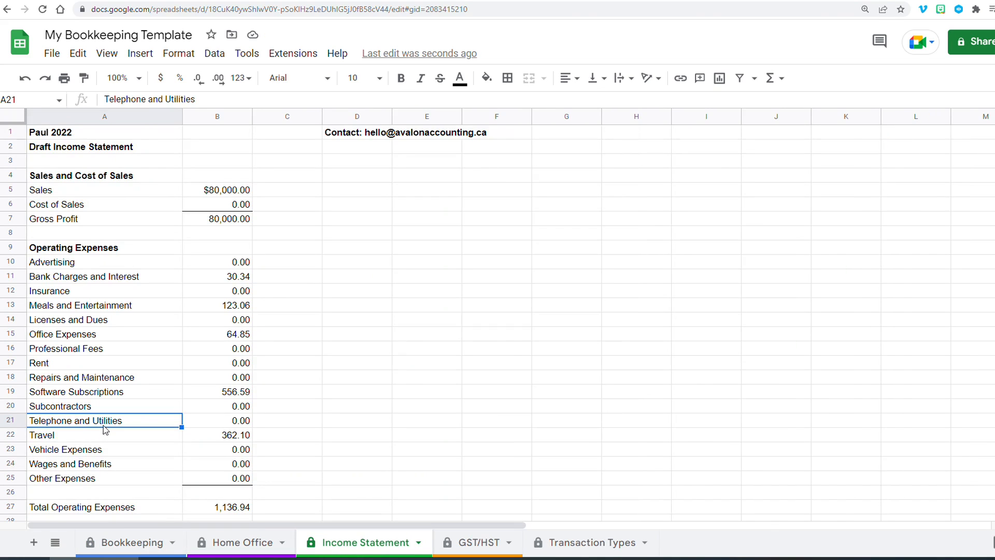
- Rename the Income Statement's Telephone and Utilities expense line to Utilities so it matches the BC Hydro transaction type
{"action": "left_click", "coordinate": [209, 422]}
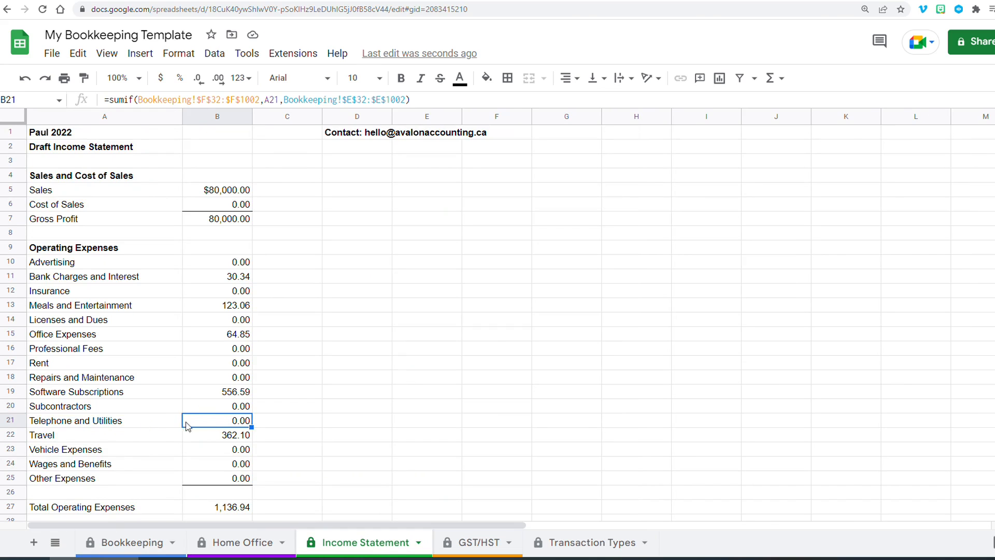
{"action": "left_click", "coordinate": [142, 424]}
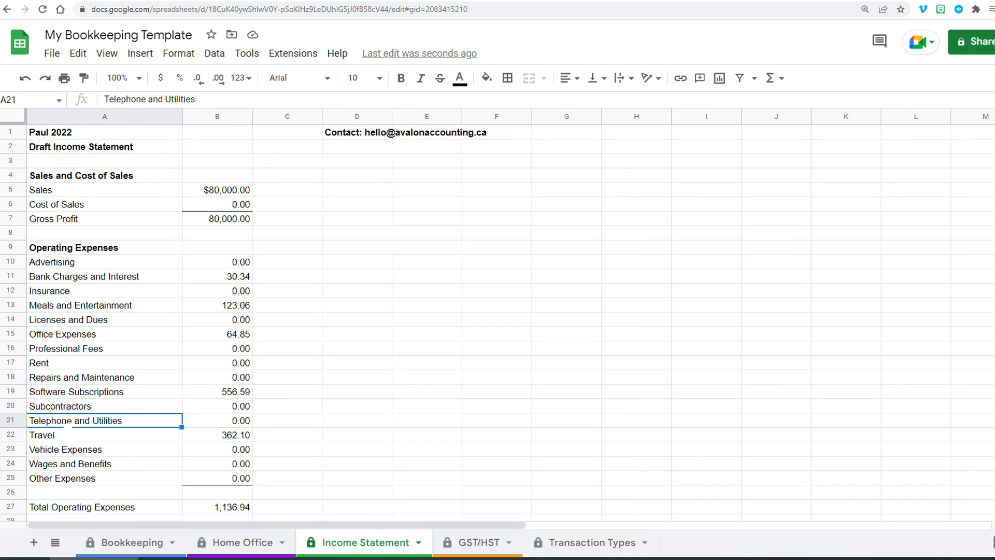
{"action": "left_click", "coordinate": [132, 542]}
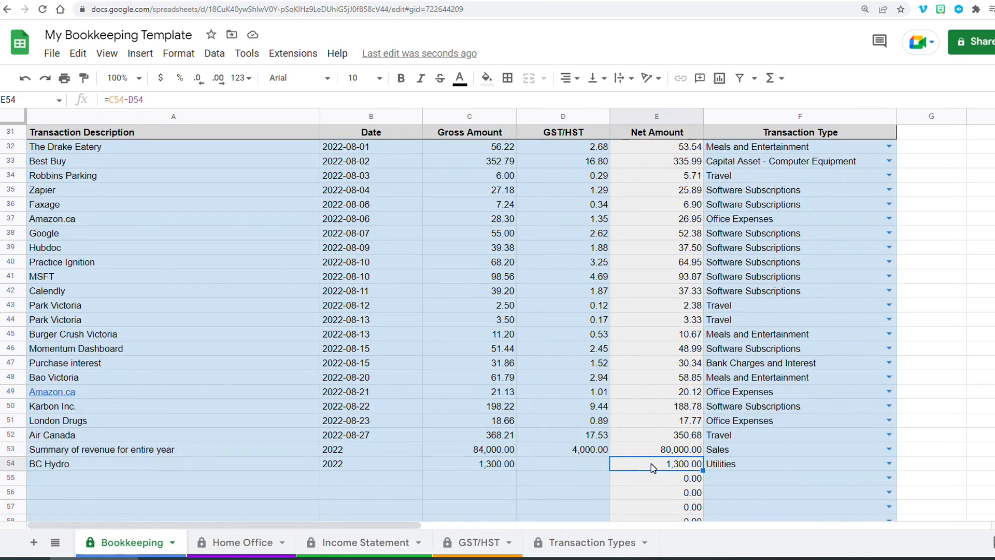
{"action": "left_click", "coordinate": [731, 465]}
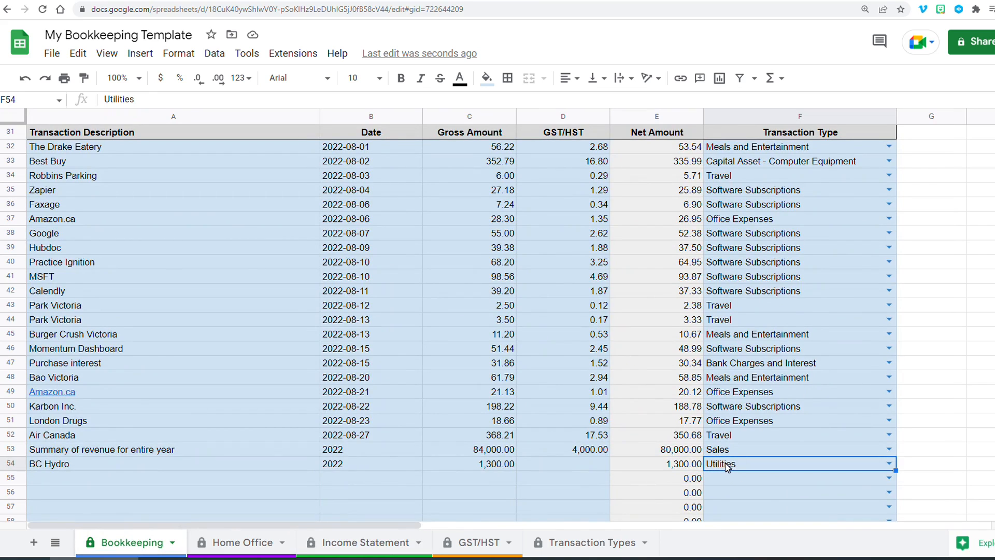
{"action": "left_click", "coordinate": [392, 542]}
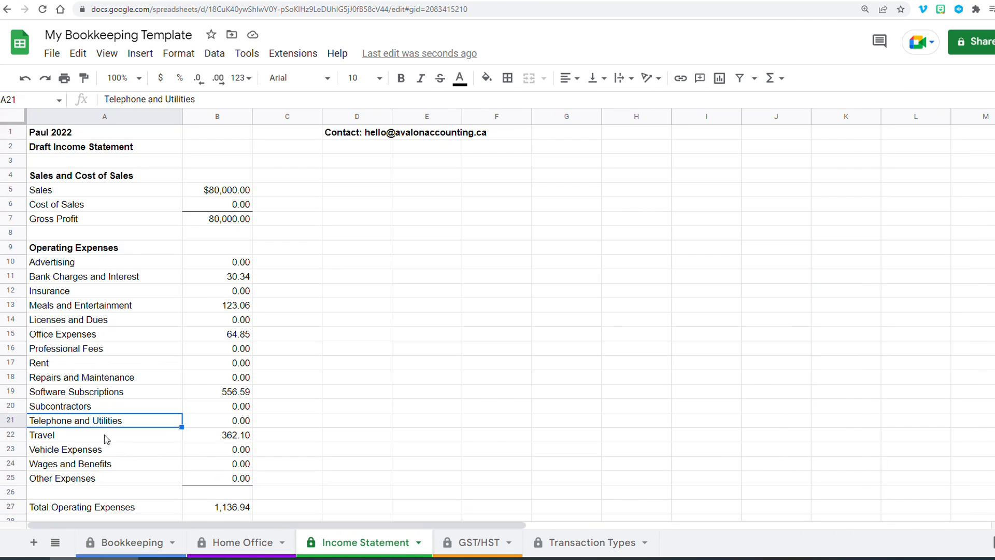
{"action": "type", "text": "Utili"}
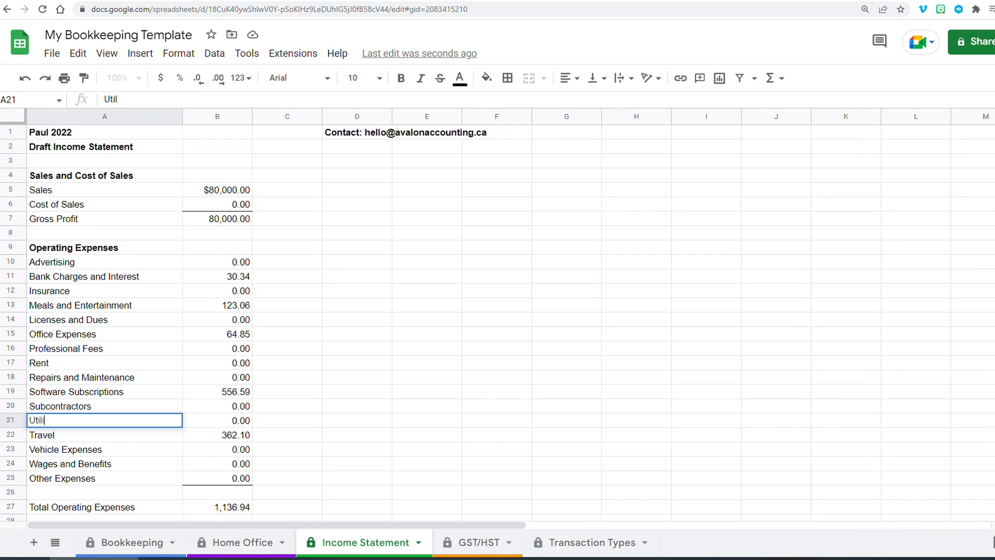
{"action": "type", "text": "ties"}
{"action": "key", "text": "Return"}
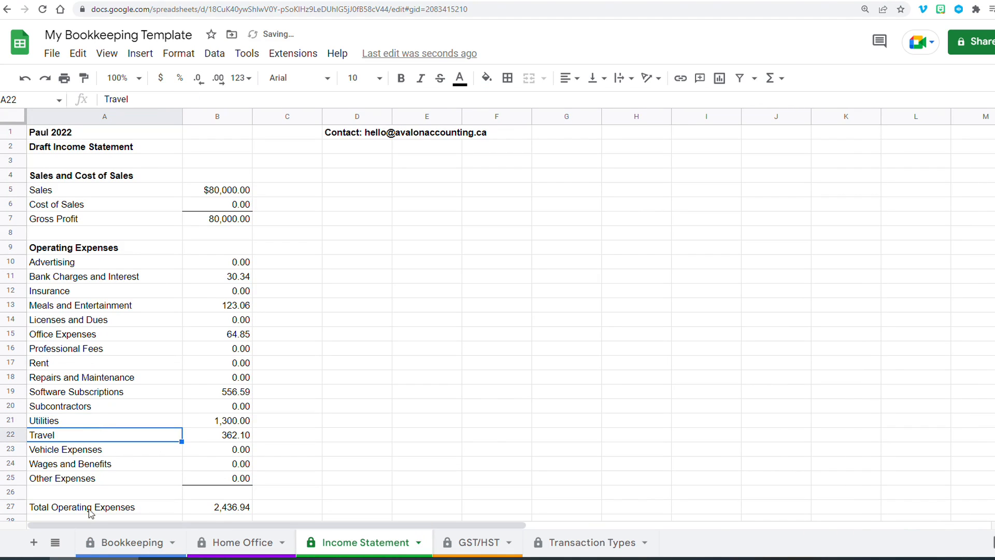
- Check the Utilities total formula against the Transaction Types list and the BC Hydro row on Bookkeeping
{"action": "left_click", "coordinate": [210, 422]}
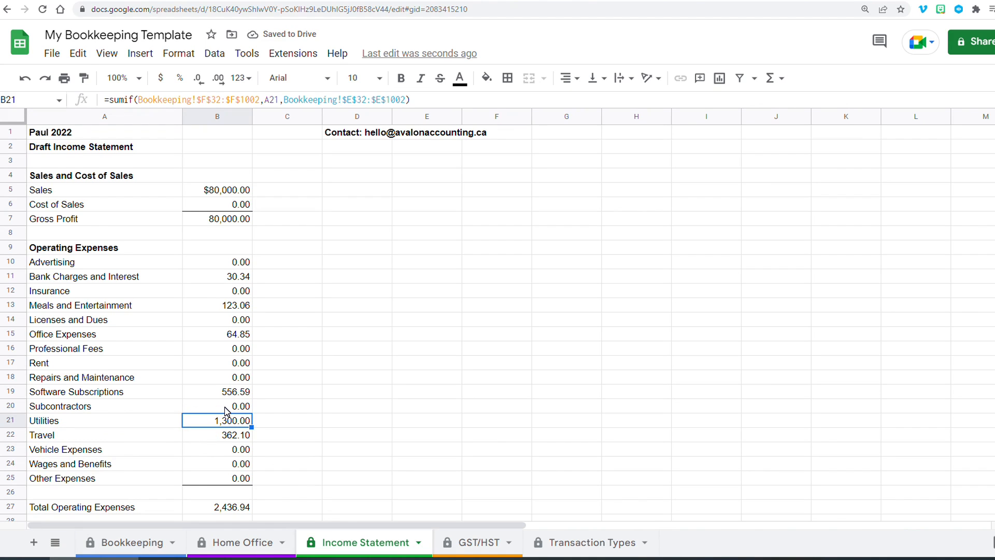
{"action": "left_click", "coordinate": [562, 543]}
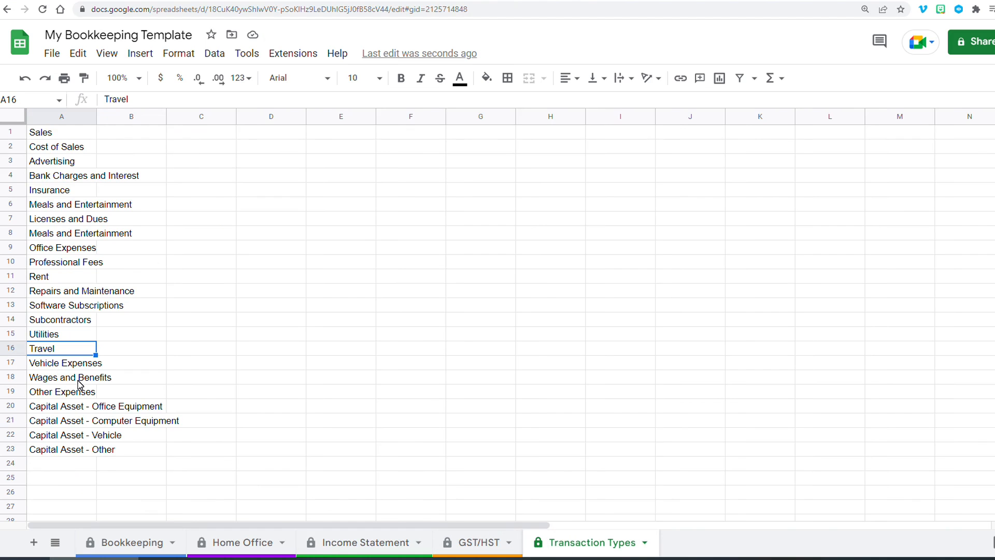
{"action": "left_click", "coordinate": [351, 547]}
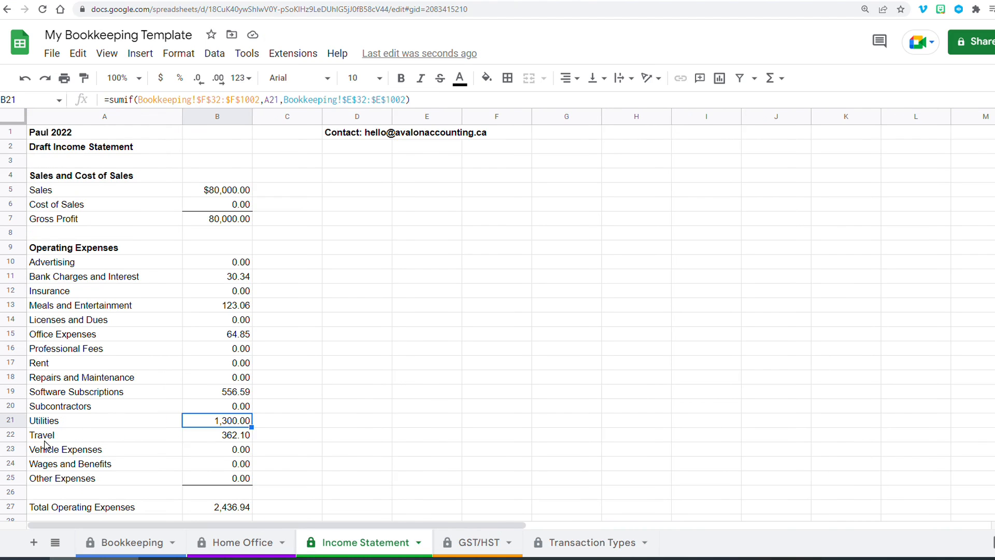
{"action": "left_click", "coordinate": [104, 551]}
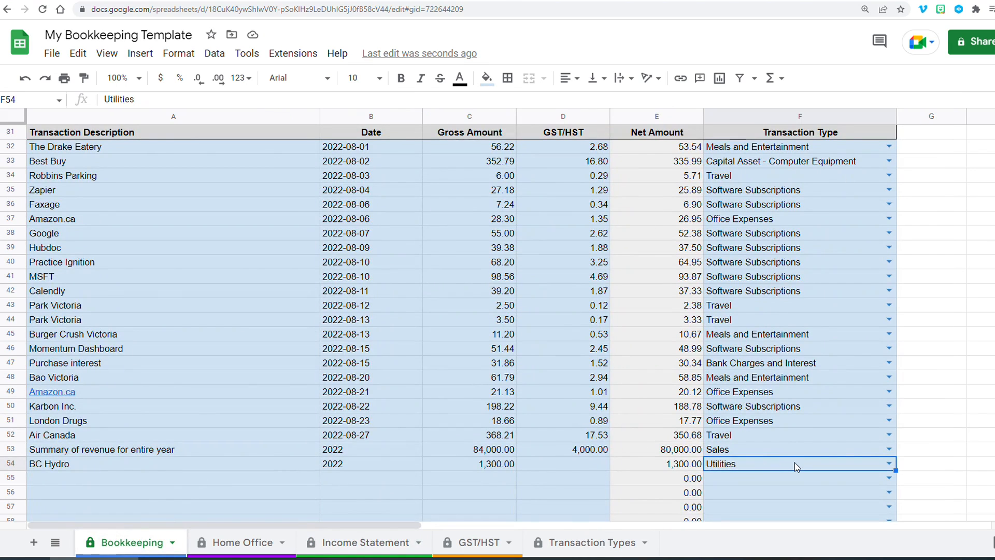